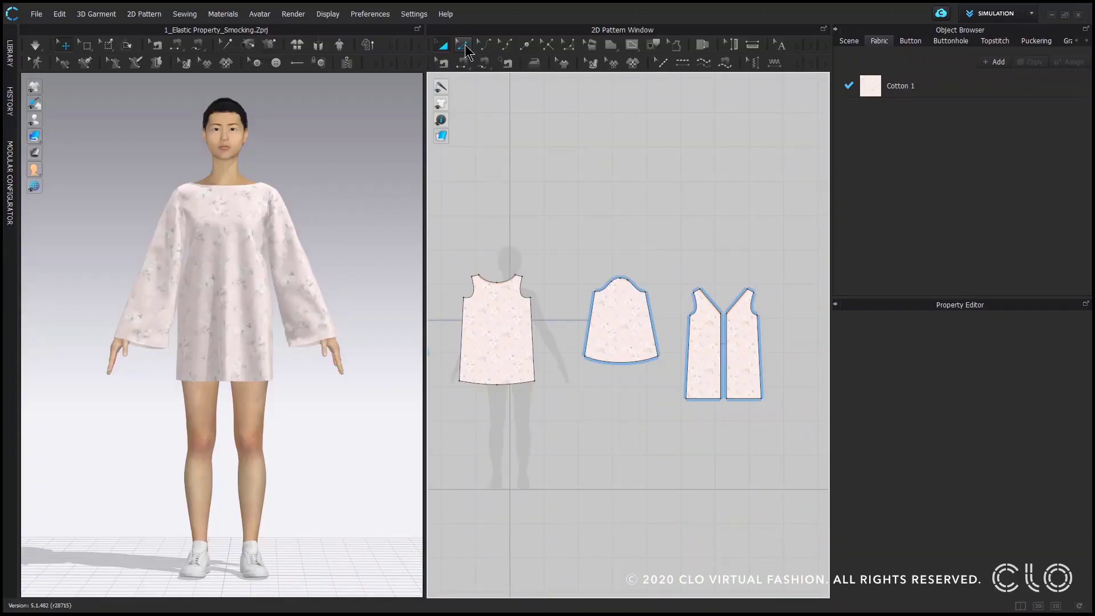
Turn on Elastic for the side seam line on the avatar's left side of the front pattern and start the simulation.
{"action": "left_click", "coordinate": [464, 47]}
{"action": "scroll", "coordinate": [587, 379], "scroll_direction": "up", "scroll_amount": 5}
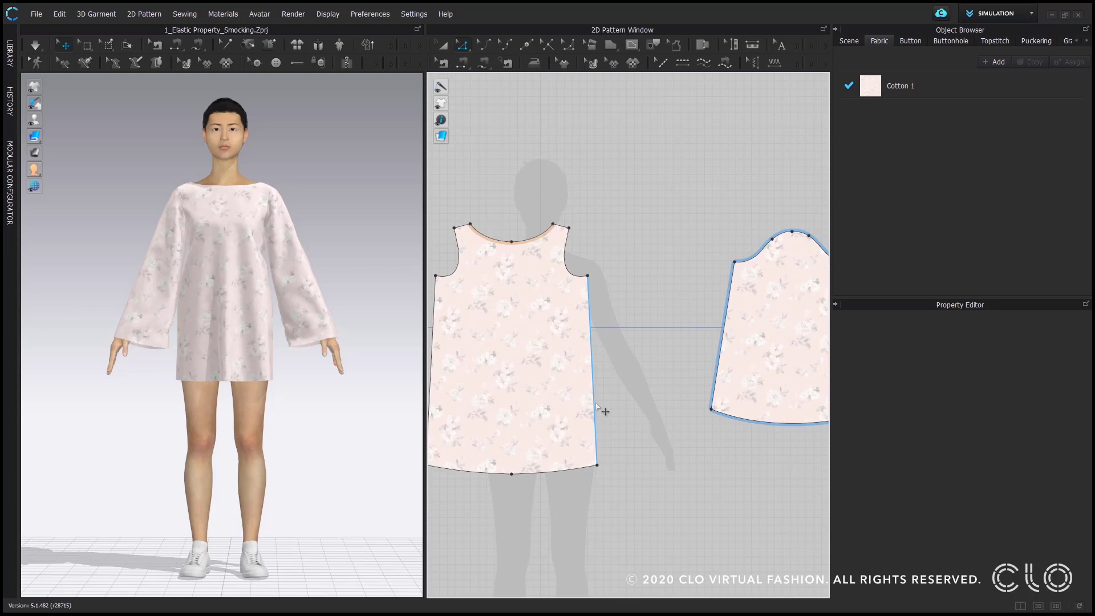
{"action": "left_click", "coordinate": [596, 405]}
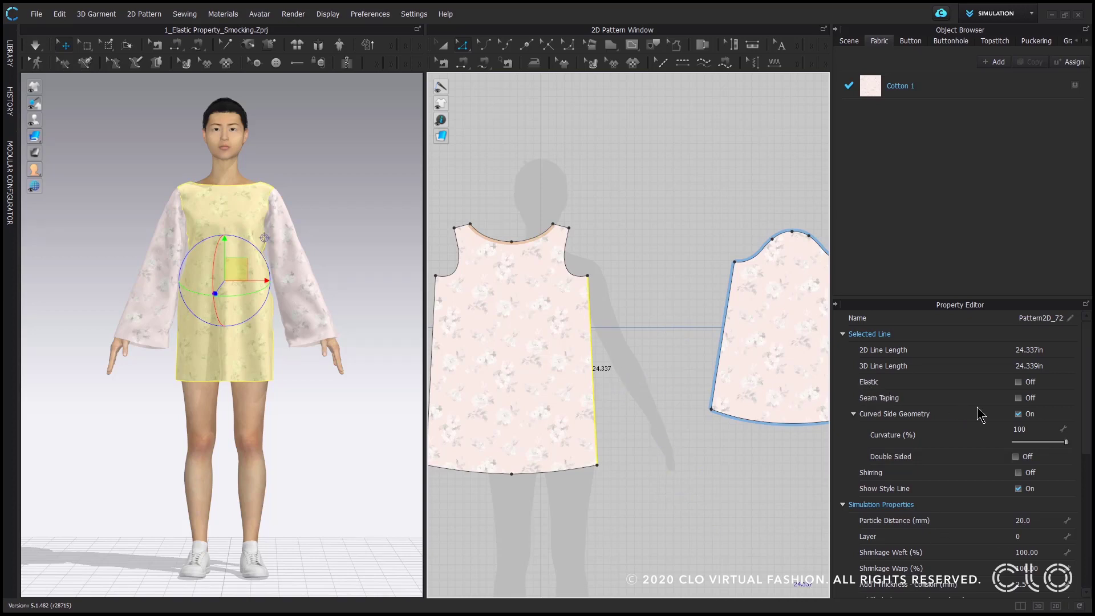
{"action": "left_click", "coordinate": [1018, 382]}
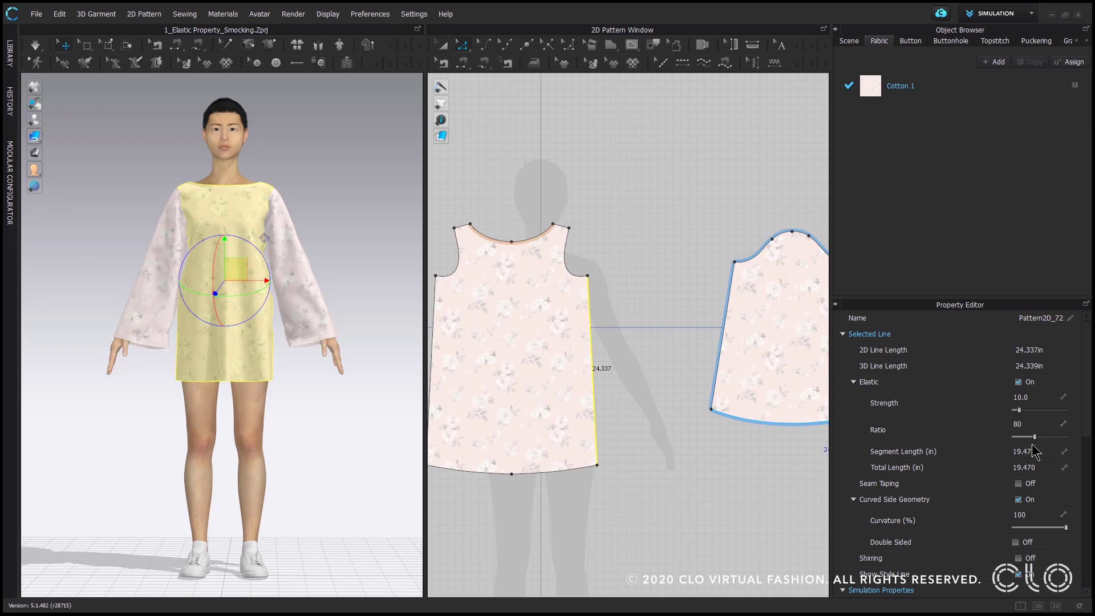
{"action": "left_click", "coordinate": [36, 46]}
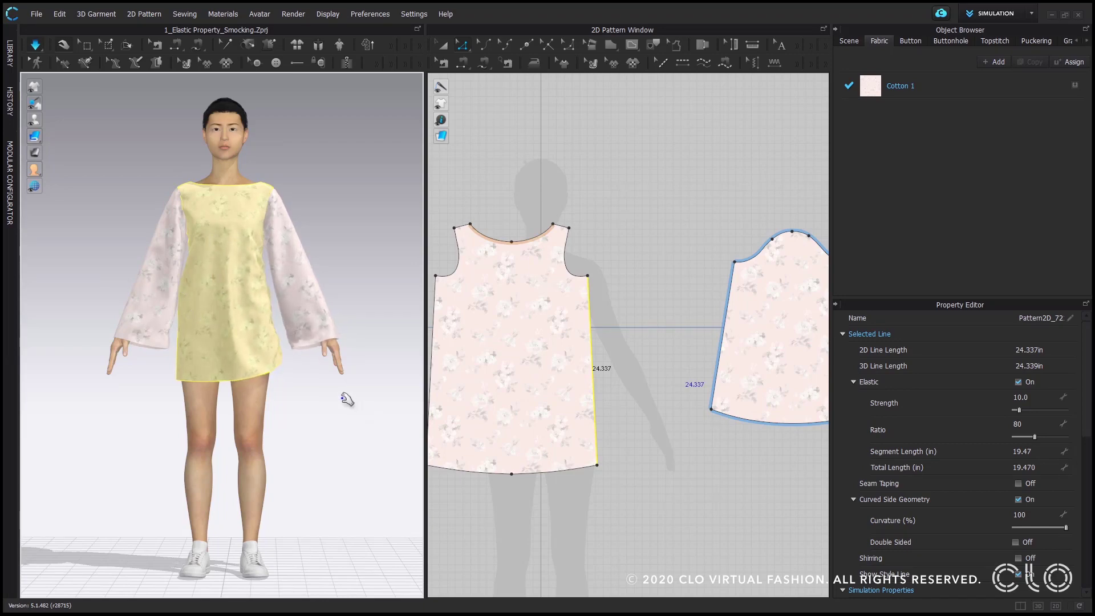
Set the elastic ratio of the front pattern's side seam to 50.
{"action": "right_click_drag", "start_coordinate": [350, 379], "coordinate": [256, 322]}
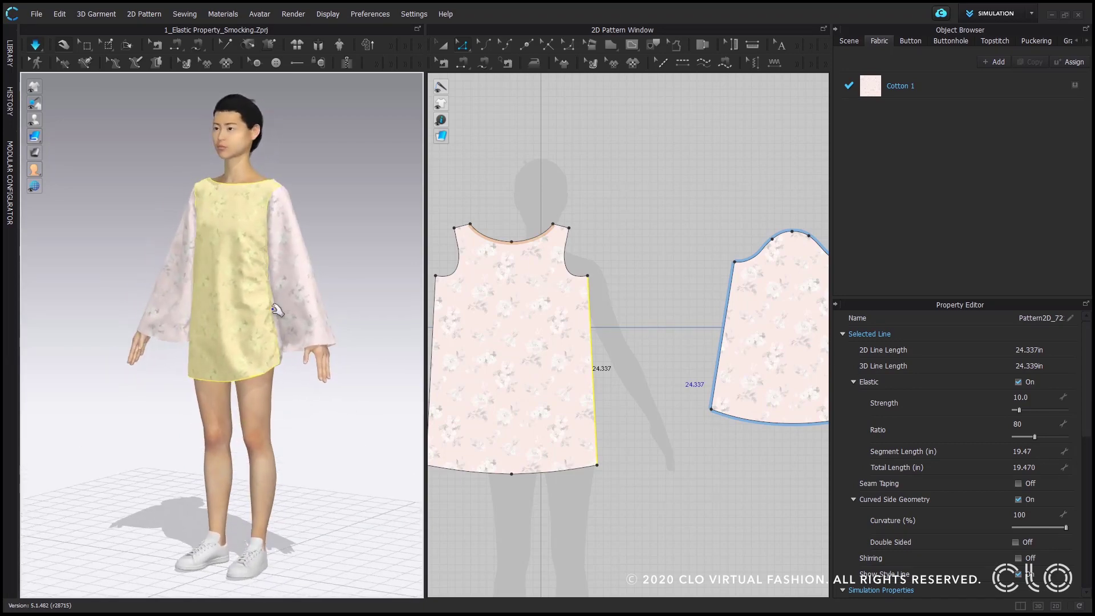
{"action": "scroll", "coordinate": [334, 329], "scroll_direction": "up", "scroll_amount": 3}
{"action": "scroll", "coordinate": [334, 329], "scroll_direction": "up", "scroll_amount": 5}
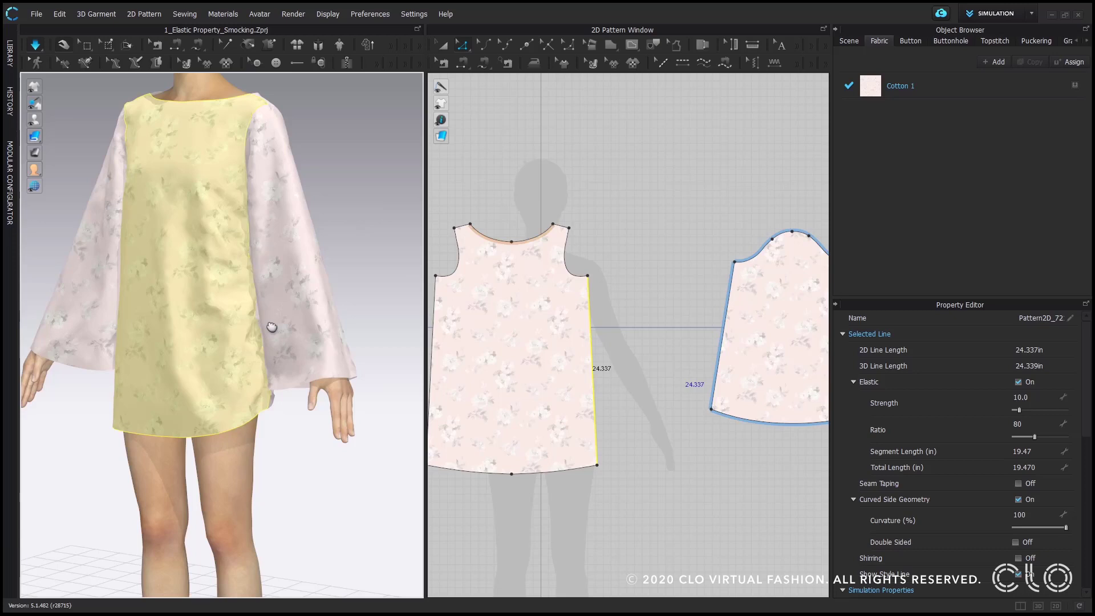
{"action": "double_click", "coordinate": [1039, 422]}
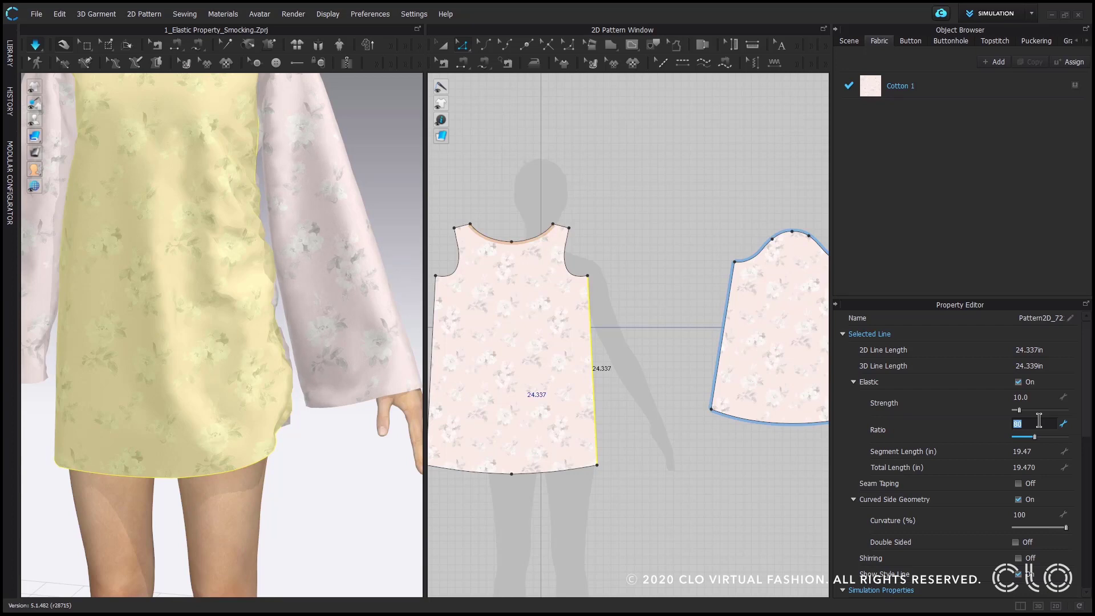
{"action": "type", "text": "50"}
{"action": "key", "text": "Return"}
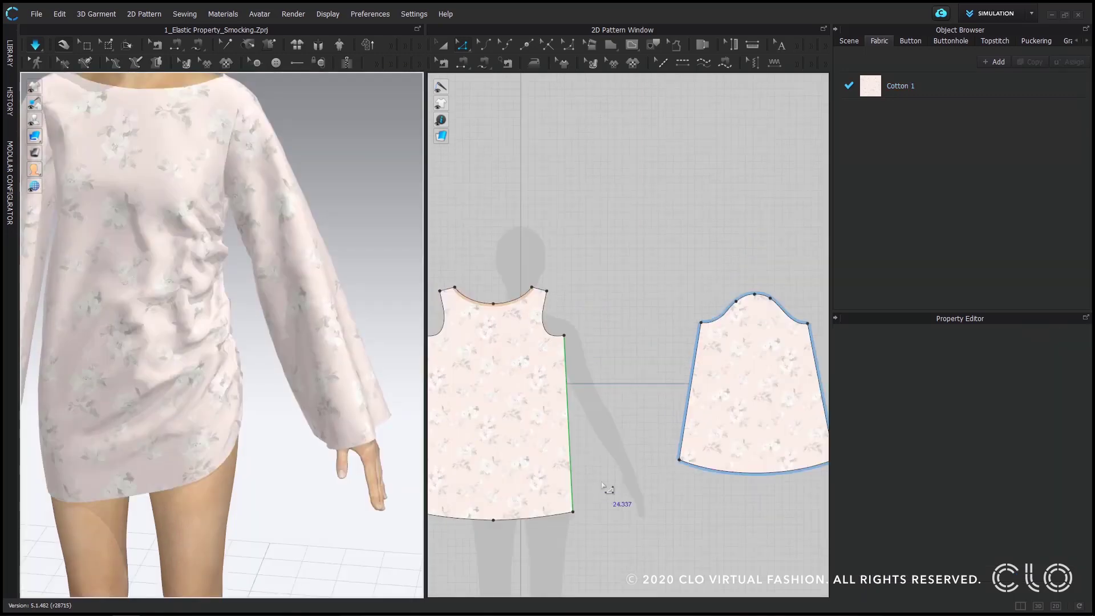
Set the elastic segment length of the front pattern's side seam to 18 in.
{"action": "left_click", "coordinate": [572, 478]}
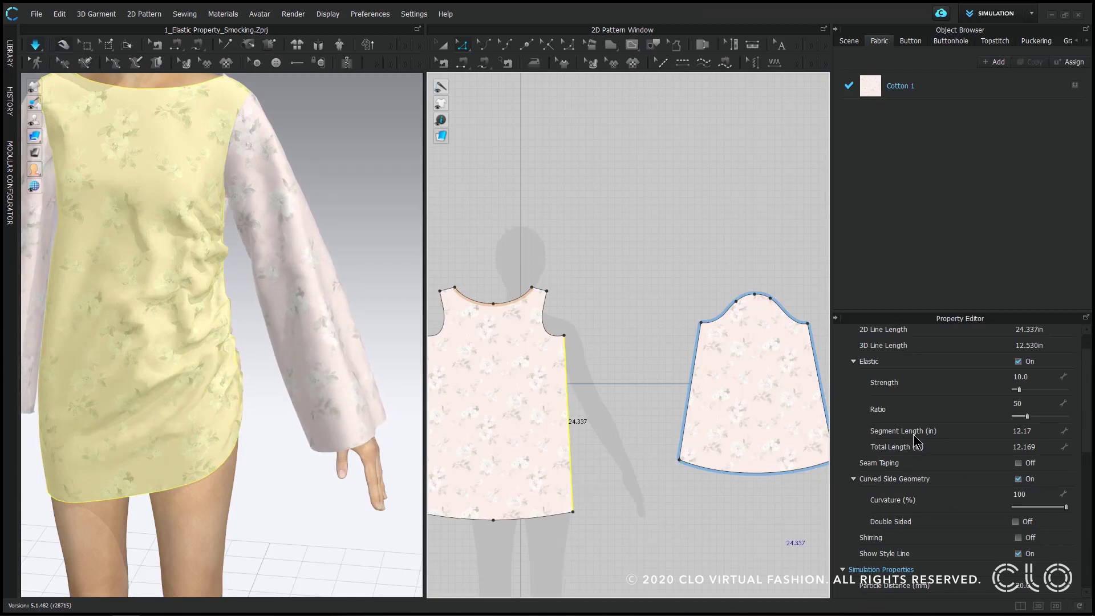
{"action": "double_click", "coordinate": [1026, 431]}
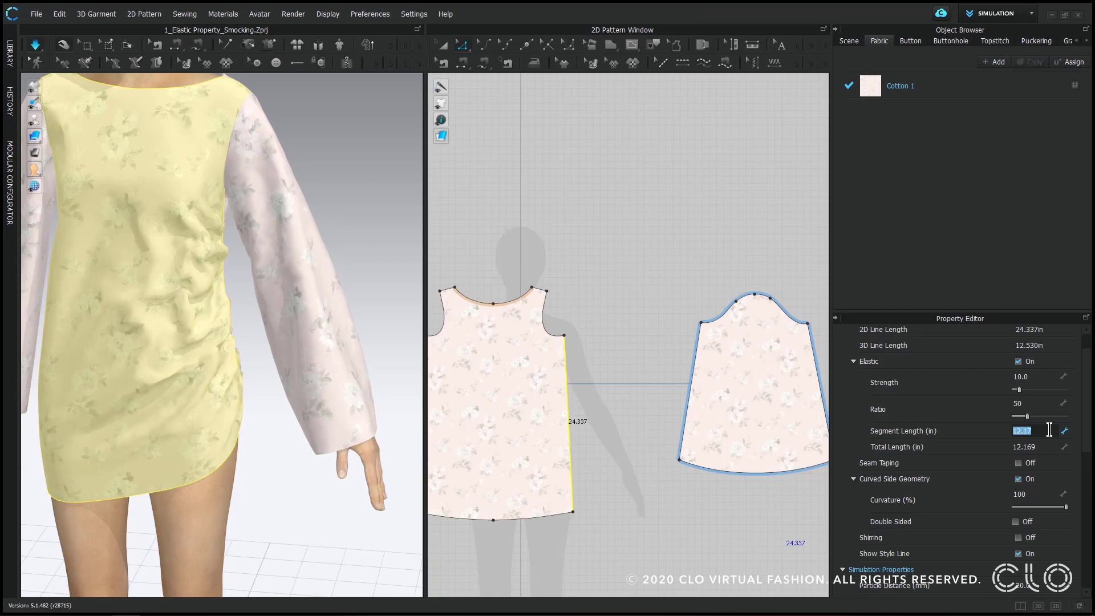
{"action": "type", "text": "18"}
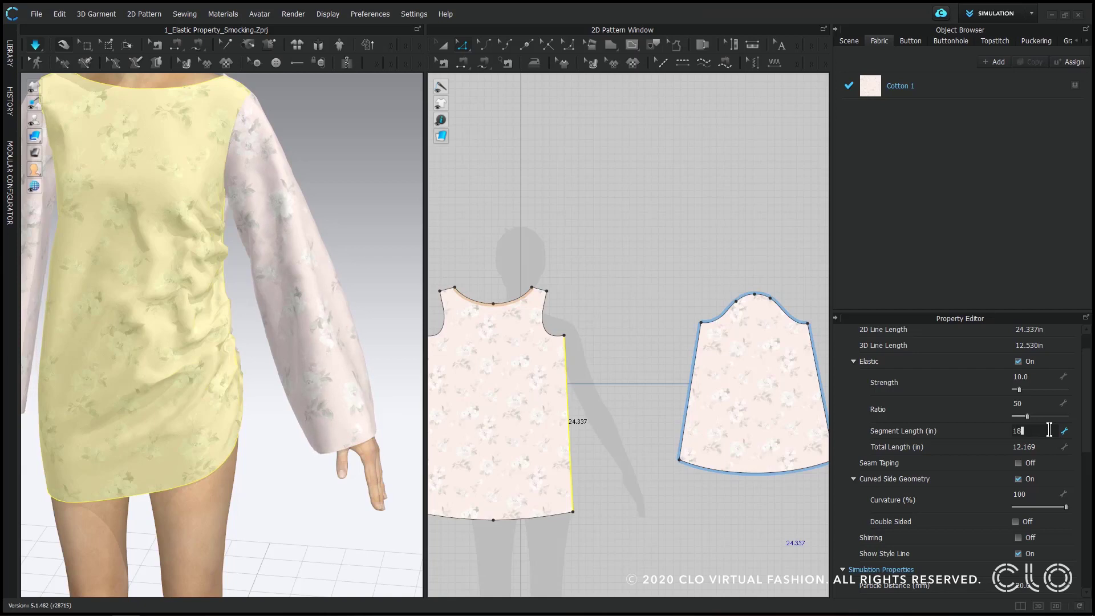
{"action": "key", "text": "Return"}
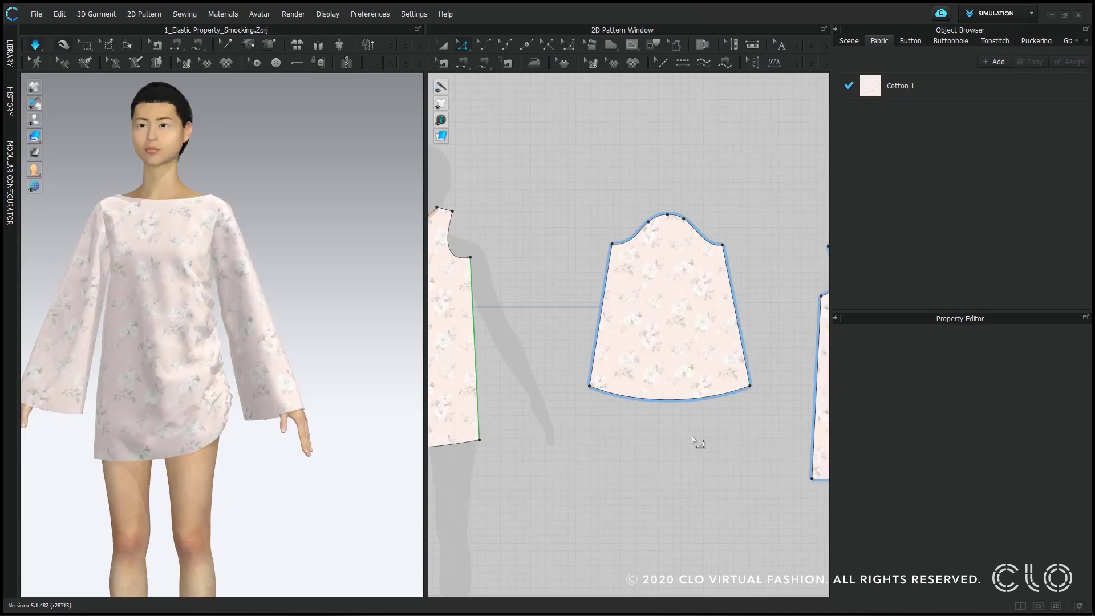
Offset the sleeve hem as internal lines with a distance of 0.500 in and 5 offsets, keeping Extend on.
{"action": "left_click", "coordinate": [668, 400]}
{"action": "right_click", "coordinate": [668, 400]}
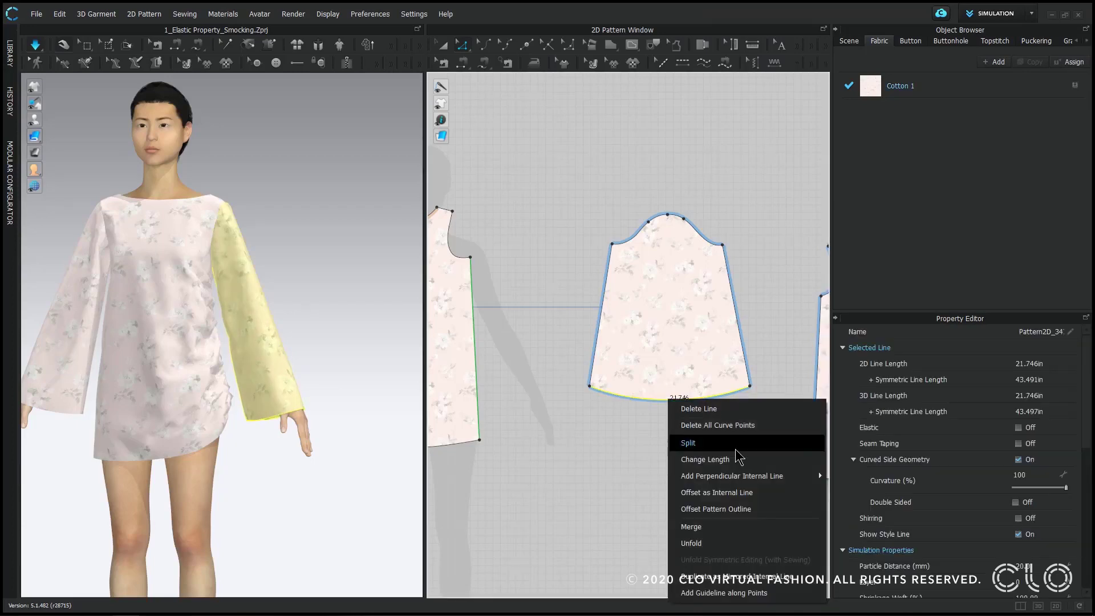
{"action": "left_click", "coordinate": [716, 492]}
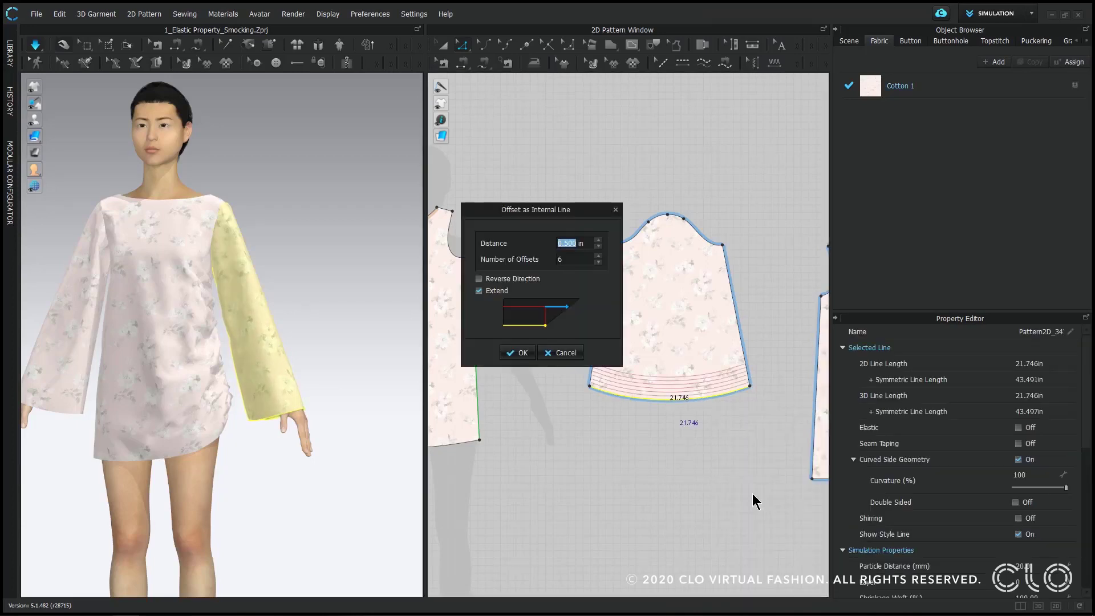
{"action": "key", "text": "Tab"}
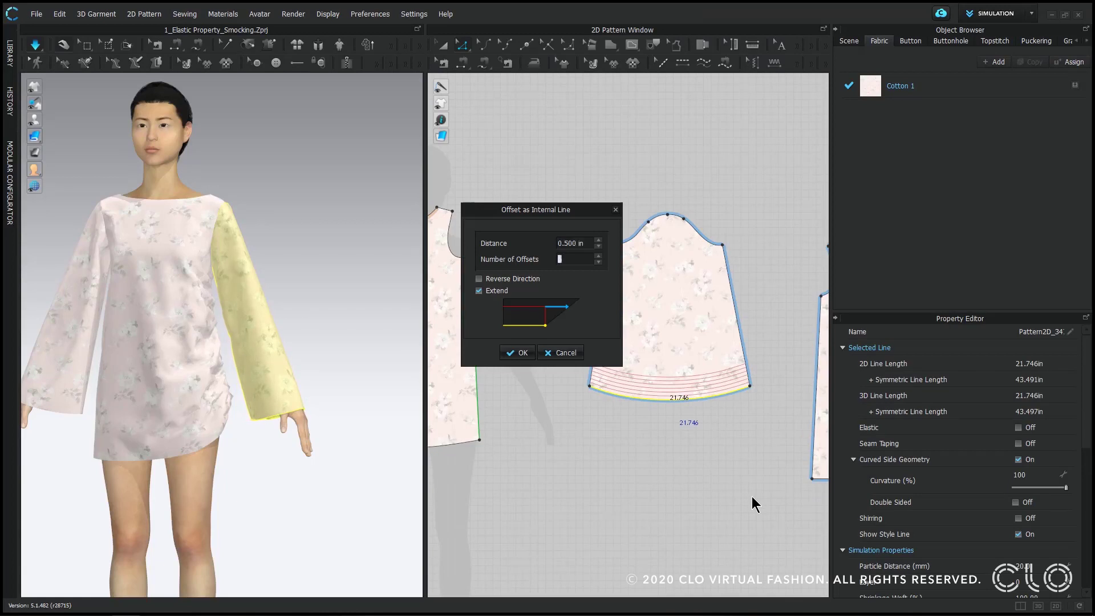
{"action": "type", "text": "5"}
{"action": "key", "text": "Return"}
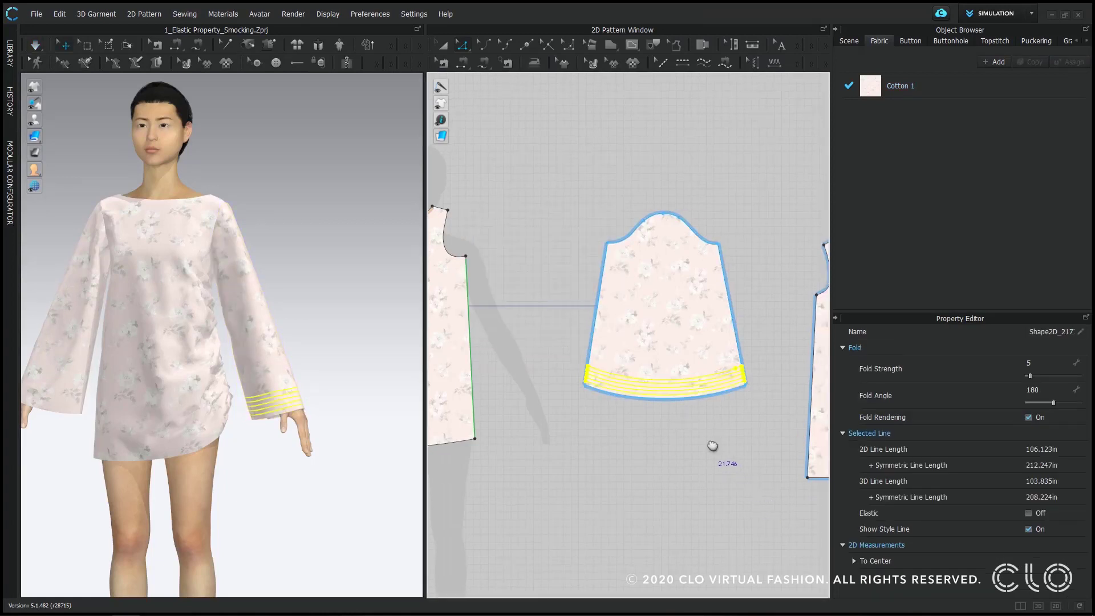
Turn on Elastic for the five internal lines above the sleeve hem, simulate, and set their ratio to 48.
{"action": "scroll", "coordinate": [712, 445], "scroll_direction": "up", "scroll_amount": 5}
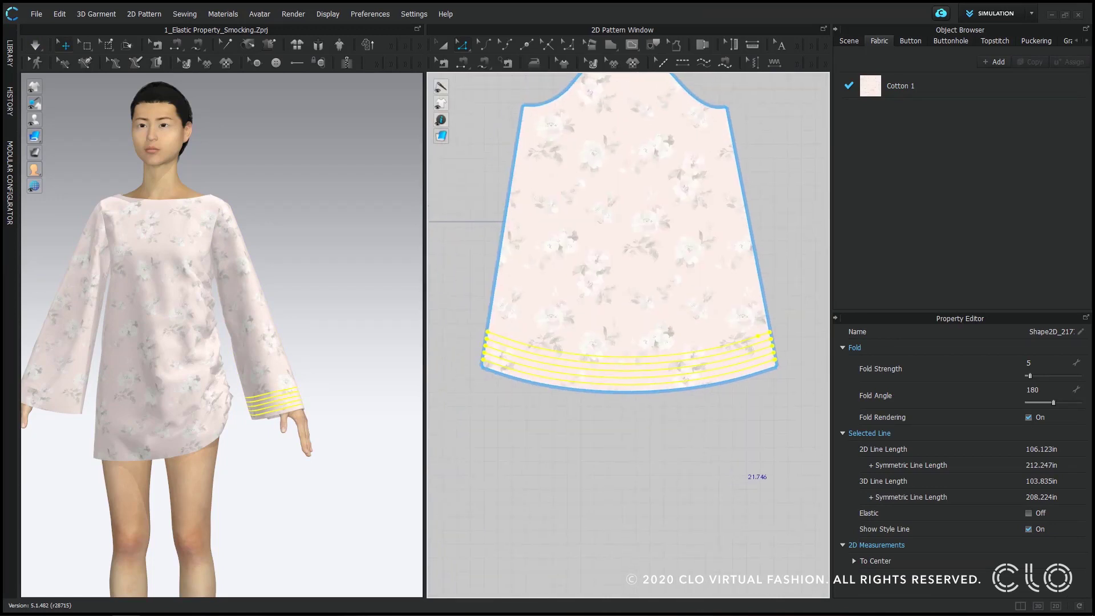
{"action": "left_click", "coordinate": [1029, 513]}
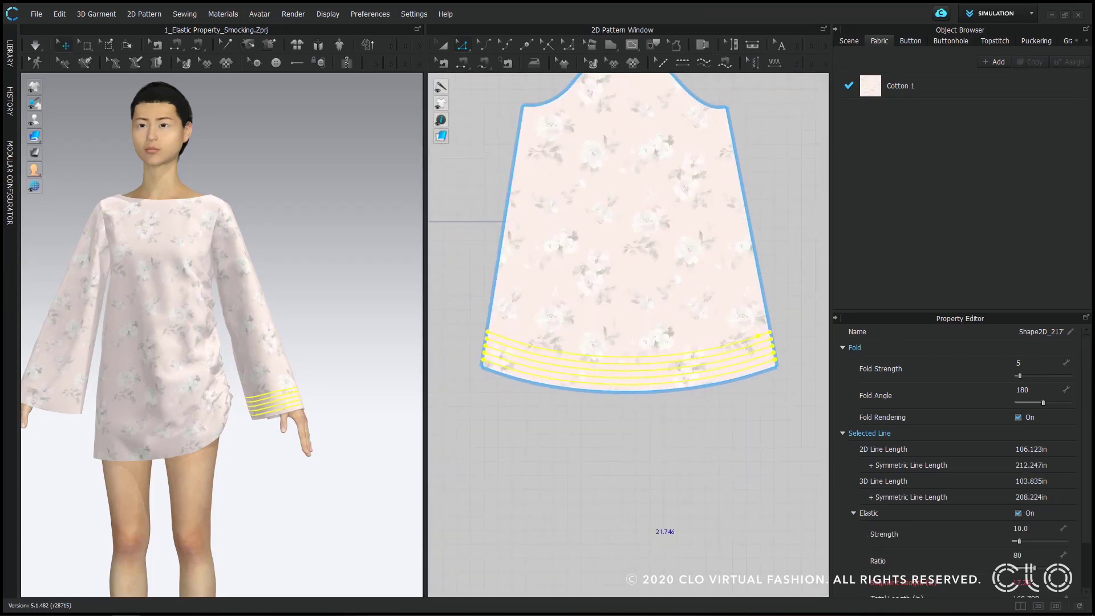
{"action": "left_click", "coordinate": [36, 46]}
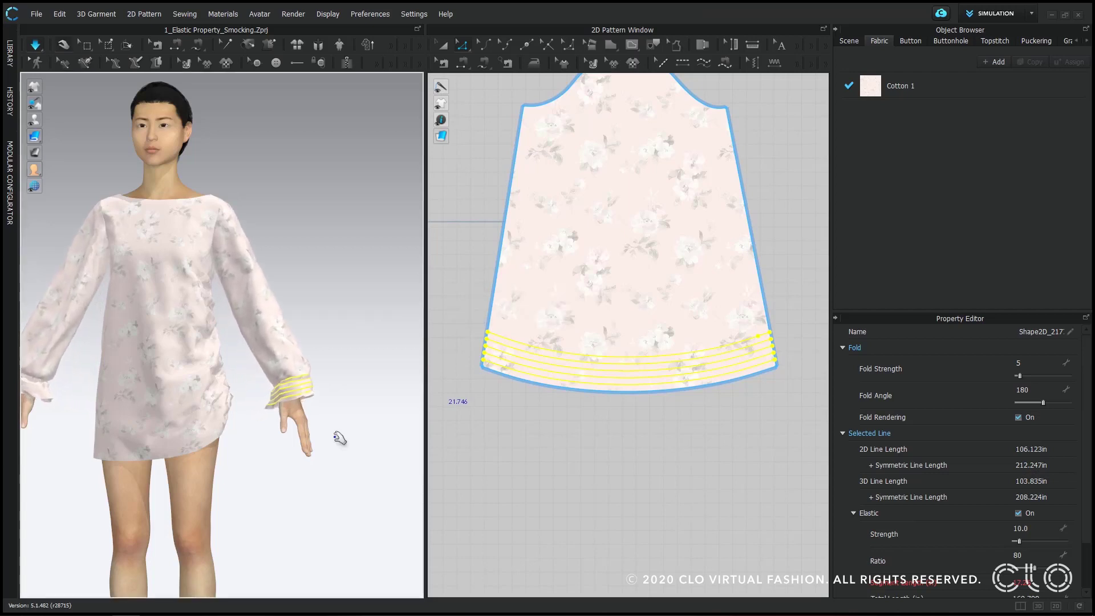
{"action": "scroll", "coordinate": [325, 425], "scroll_direction": "up", "scroll_amount": 5}
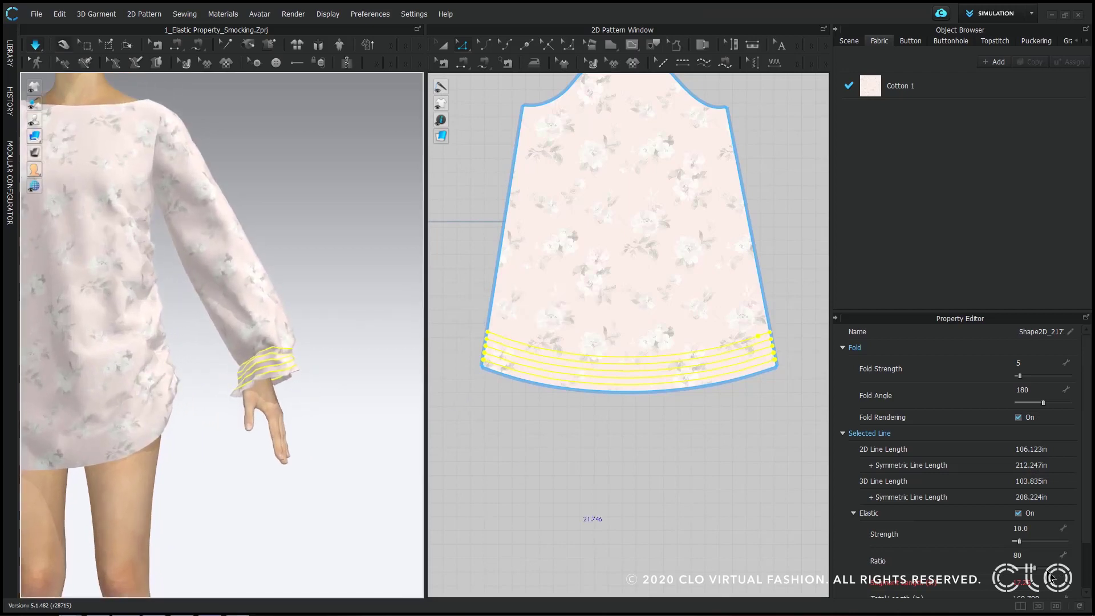
{"action": "left_click_drag", "start_coordinate": [1051, 577], "coordinate": [1004, 578]}
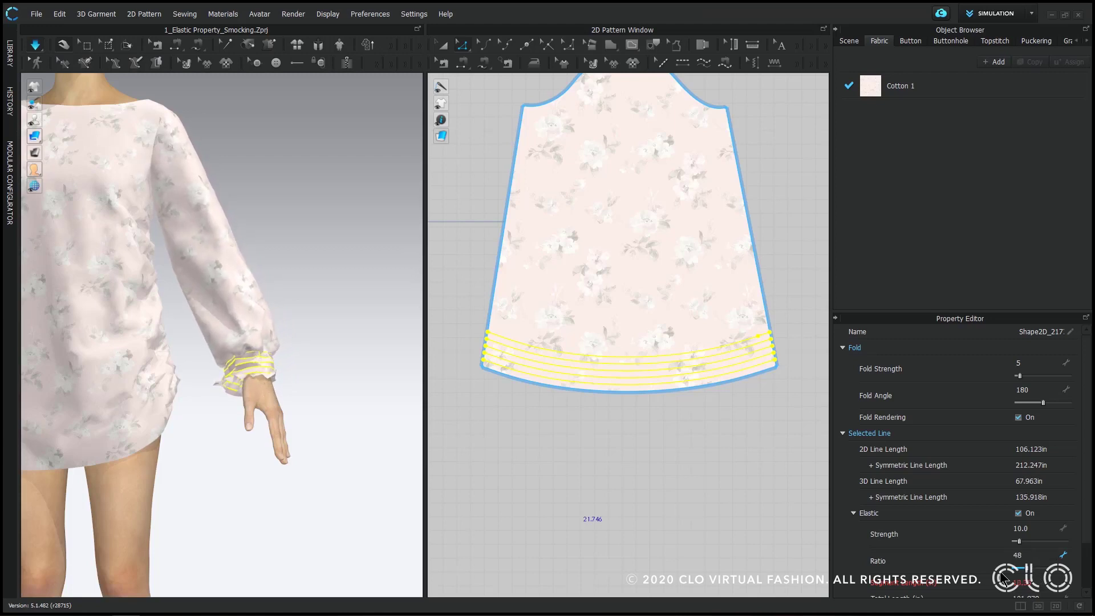
Set the particle distance of the sleeve pattern to 5 mm.
{"action": "right_click_drag", "start_coordinate": [307, 366], "coordinate": [308, 366]}
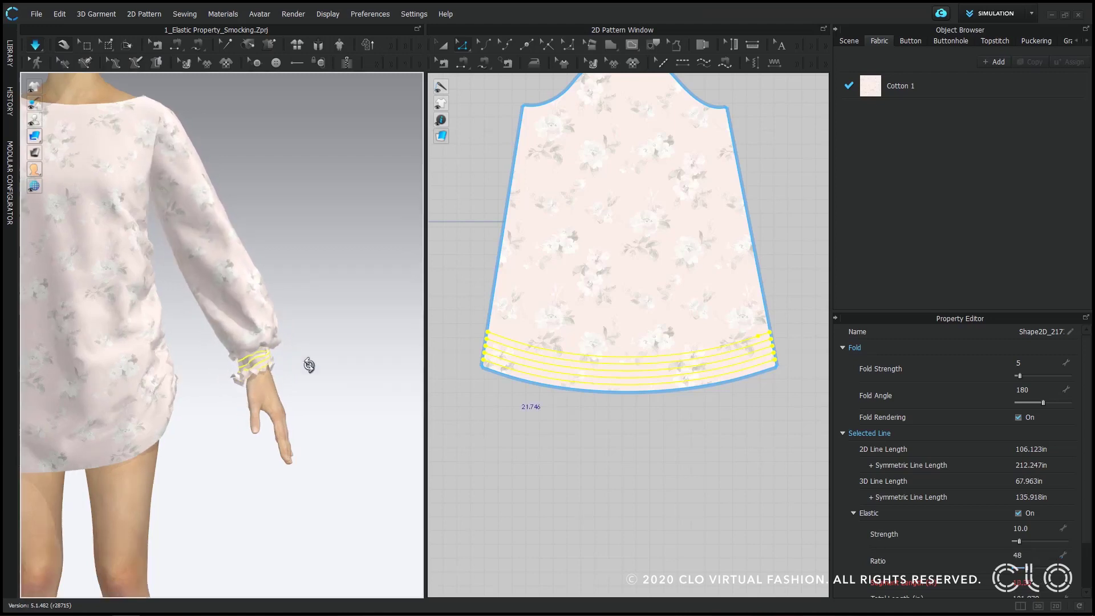
{"action": "scroll", "coordinate": [309, 365], "scroll_direction": "up", "scroll_amount": 6}
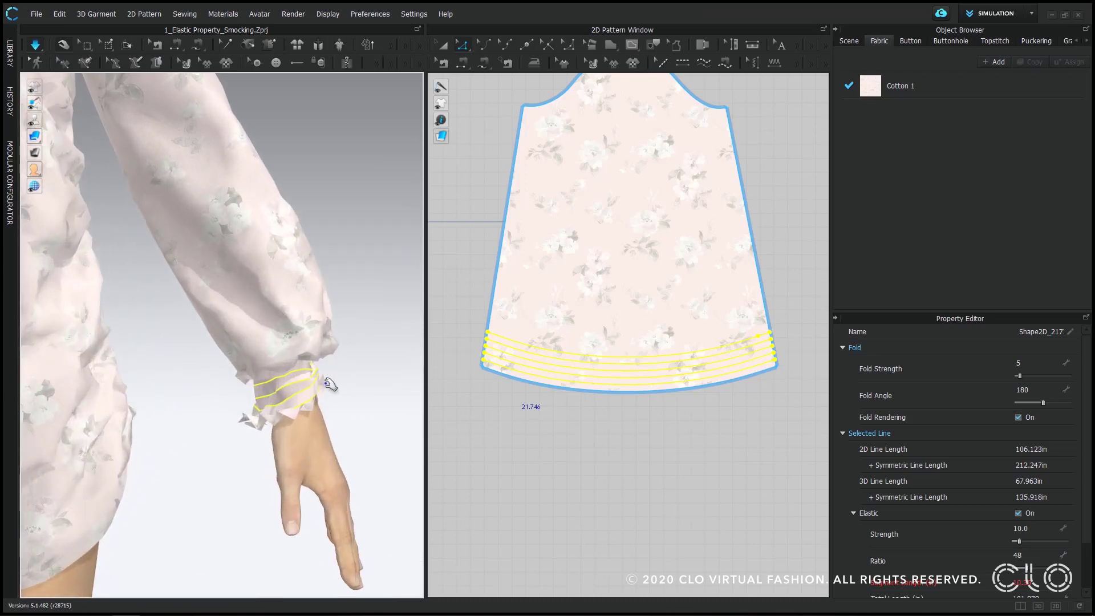
{"action": "left_click", "coordinate": [336, 385]}
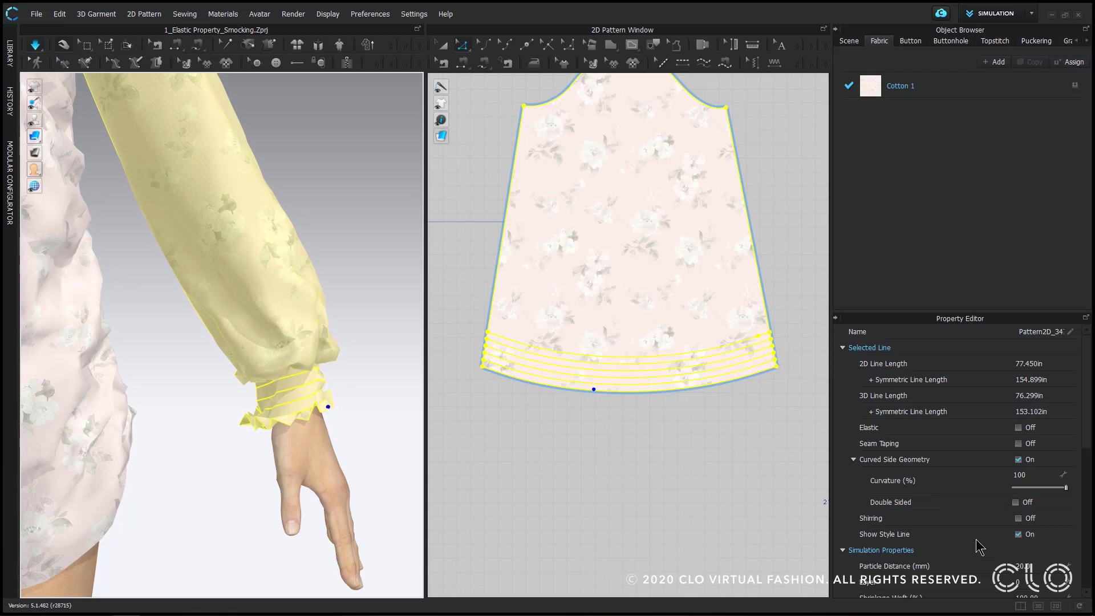
{"action": "scroll", "coordinate": [980, 546], "scroll_direction": "down", "scroll_amount": 2}
{"action": "left_click", "coordinate": [1036, 531]}
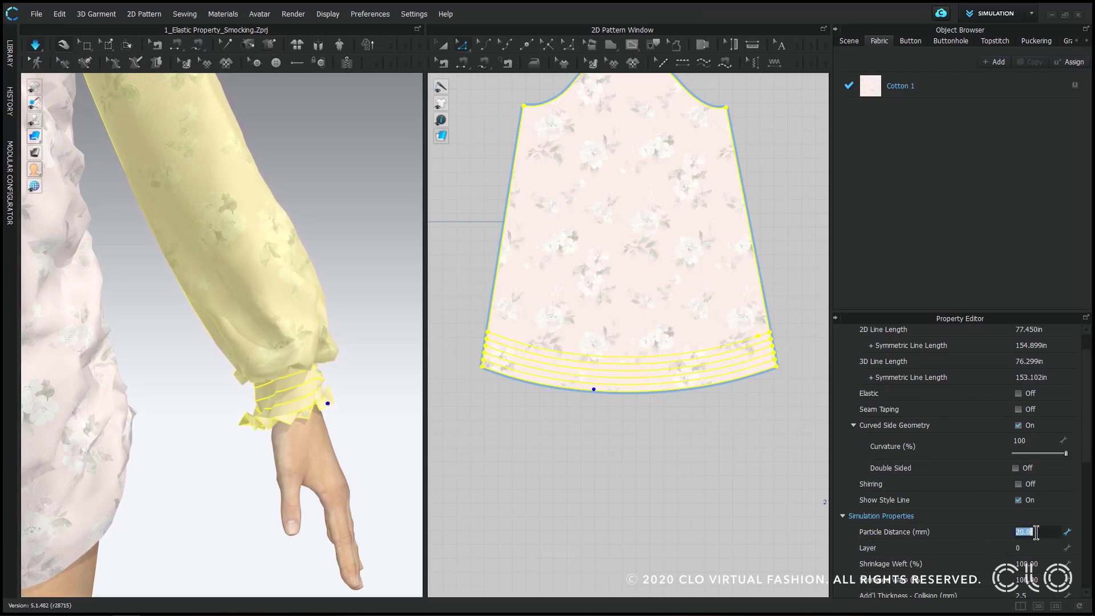
{"action": "type", "text": "5"}
{"action": "key", "text": "Return"}
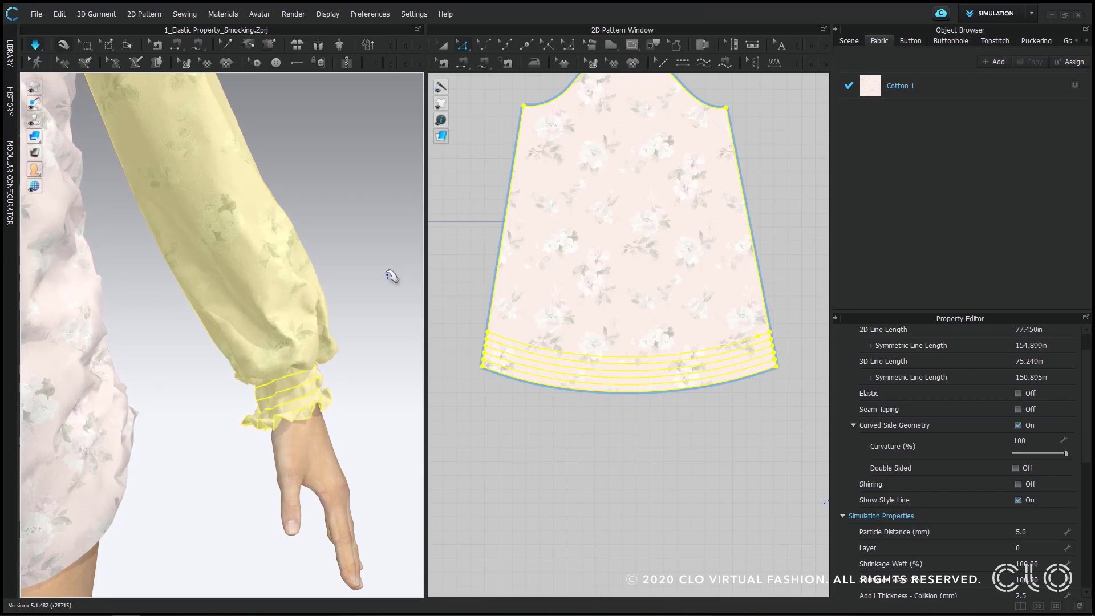
Deselect the sleeve, examine the gathered cuff around the wrist from several angles, and stop the simulation.
{"action": "left_click", "coordinate": [365, 372]}
{"action": "right_click_drag", "start_coordinate": [349, 372], "coordinate": [235, 333]}
{"action": "right_click_drag", "start_coordinate": [384, 325], "coordinate": [400, 342]}
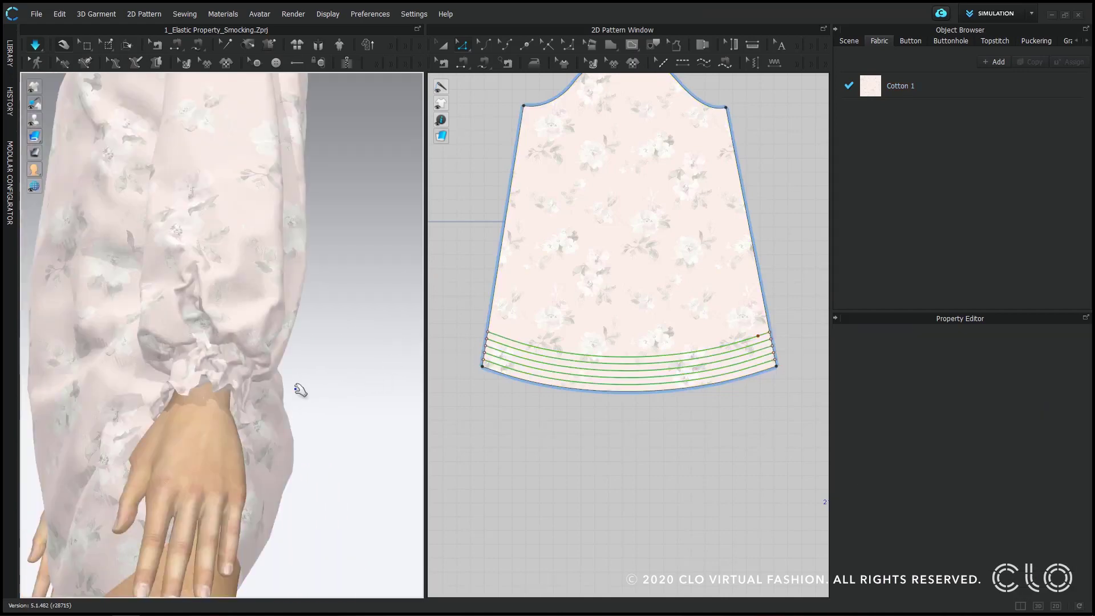
{"action": "right_click_drag", "start_coordinate": [246, 390], "coordinate": [142, 225]}
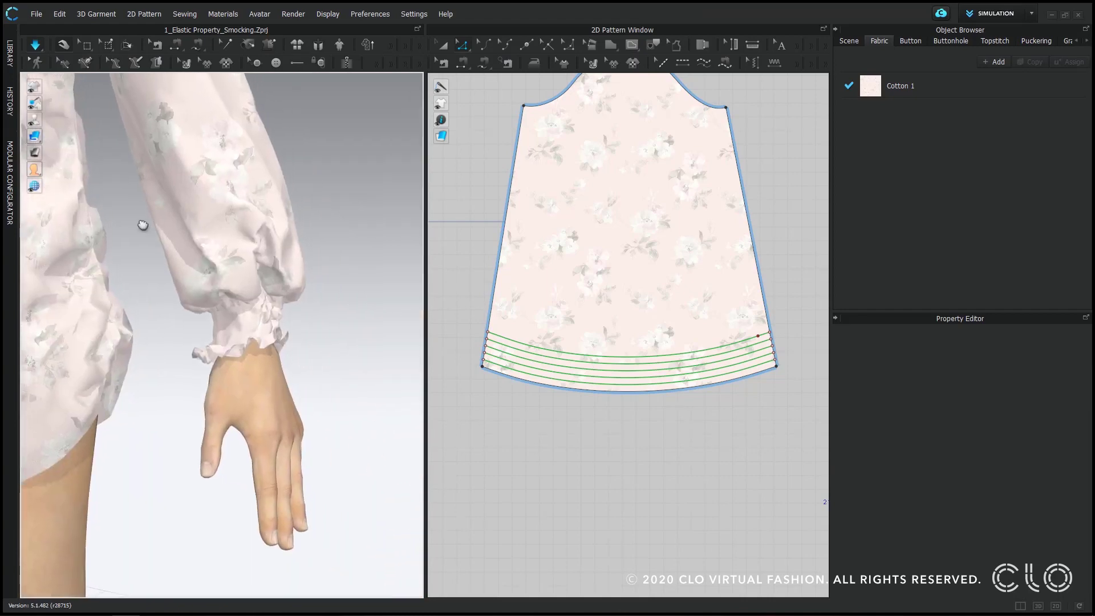
{"action": "left_click", "coordinate": [282, 336]}
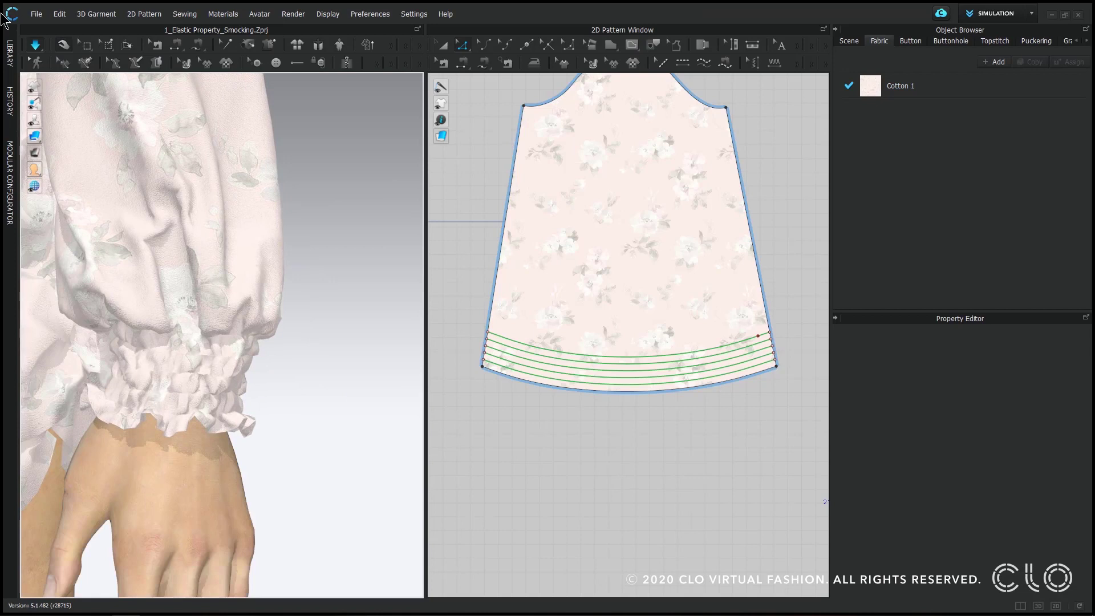
{"action": "key", "text": "space"}
{"action": "scroll", "coordinate": [318, 398], "scroll_direction": "down", "scroll_amount": 5}
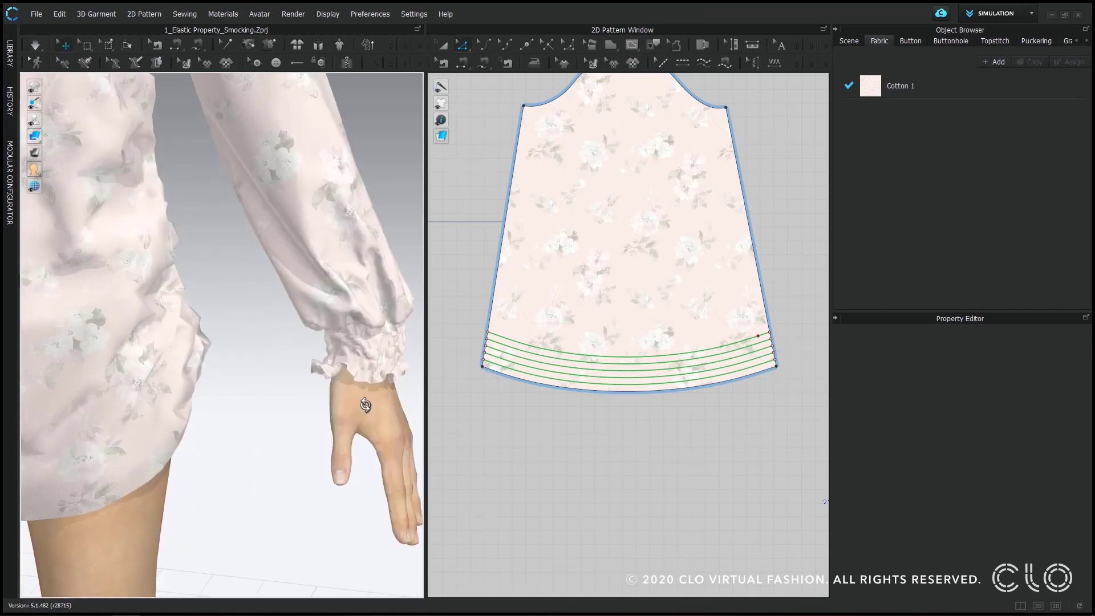
{"action": "scroll", "coordinate": [349, 281], "scroll_direction": "up", "scroll_amount": 3}
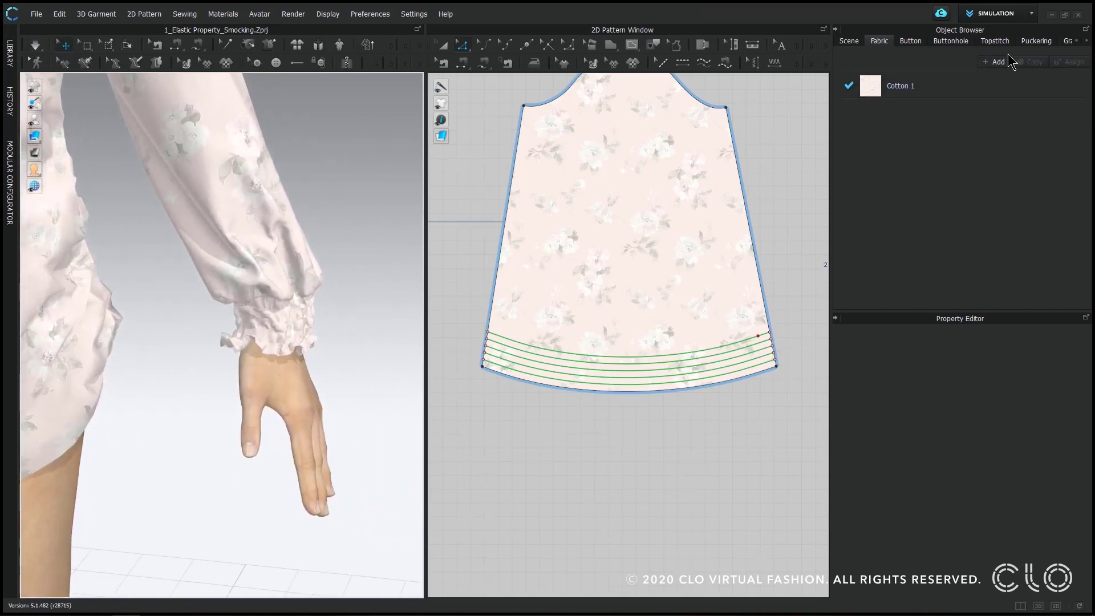
Load the 02_Single_(Heavy).sst preset from the library's Hardware and Trims Topstitch folder into the garment's topstitch and open its properties.
{"action": "left_click", "coordinate": [995, 40]}
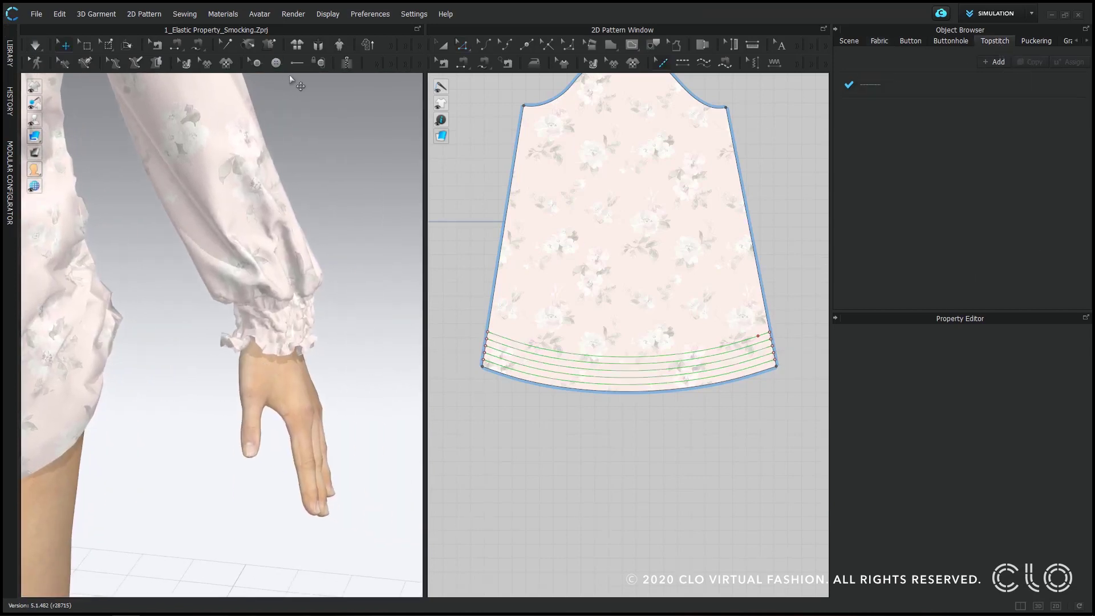
{"action": "left_click", "coordinate": [9, 54]}
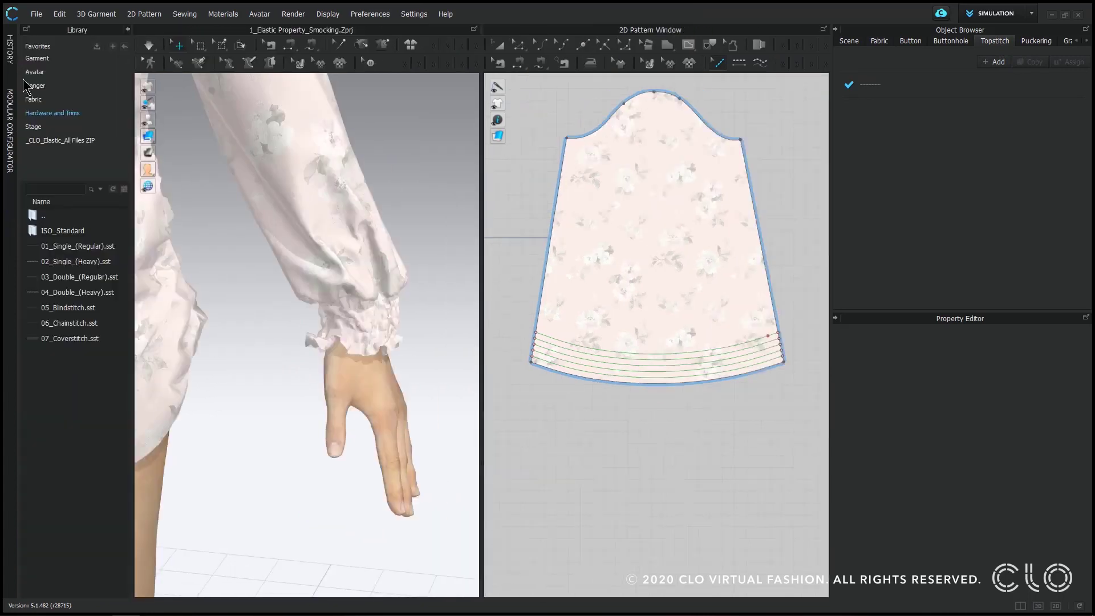
{"action": "left_click", "coordinate": [51, 113]}
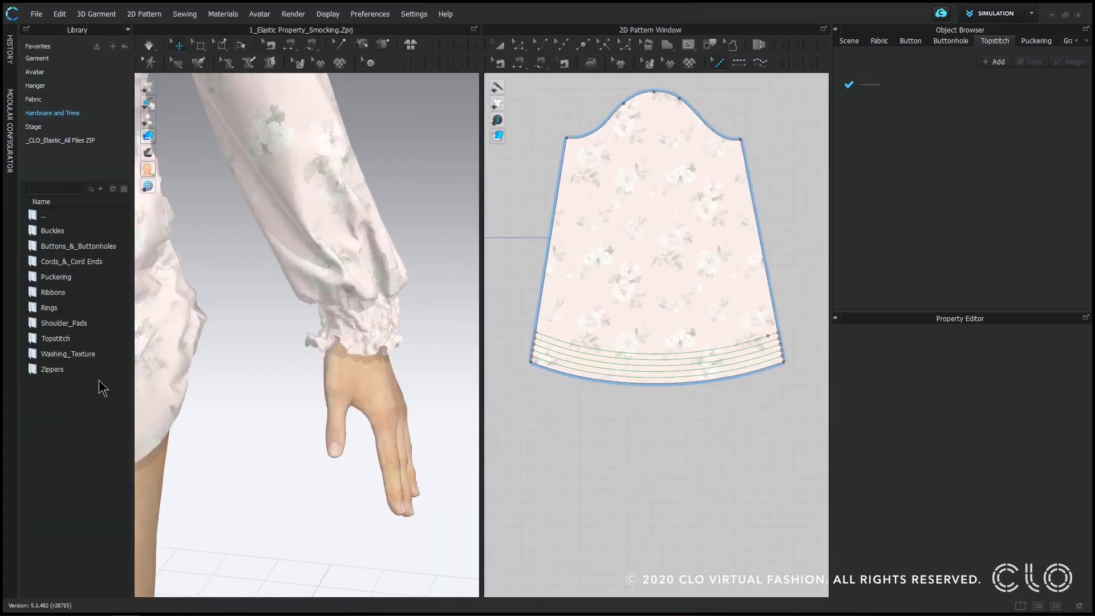
{"action": "double_click", "coordinate": [66, 339]}
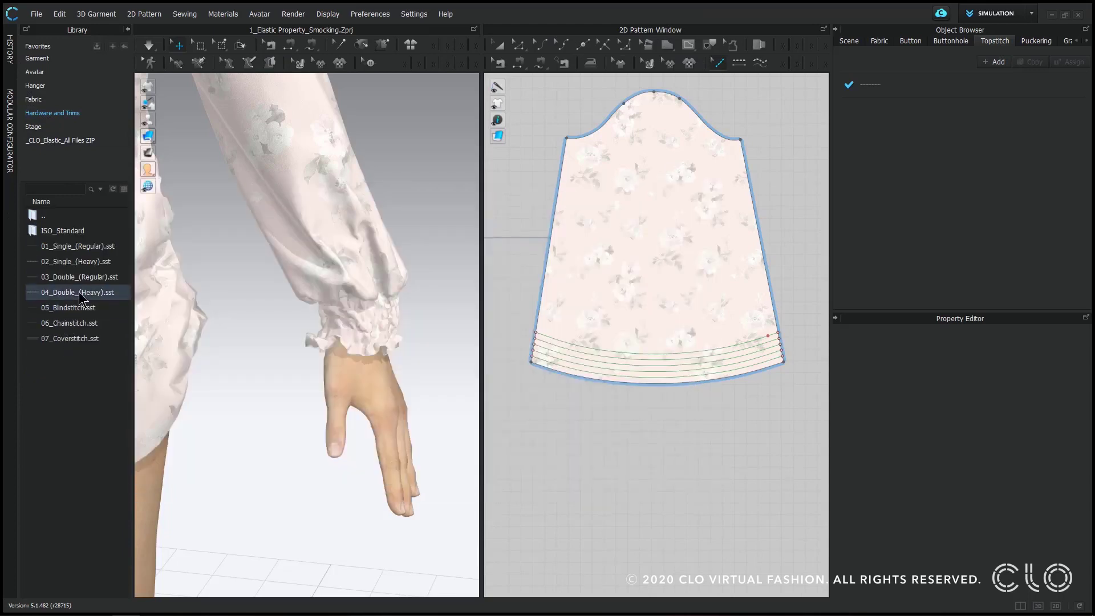
{"action": "left_click_drag", "start_coordinate": [69, 262], "coordinate": [376, 330]}
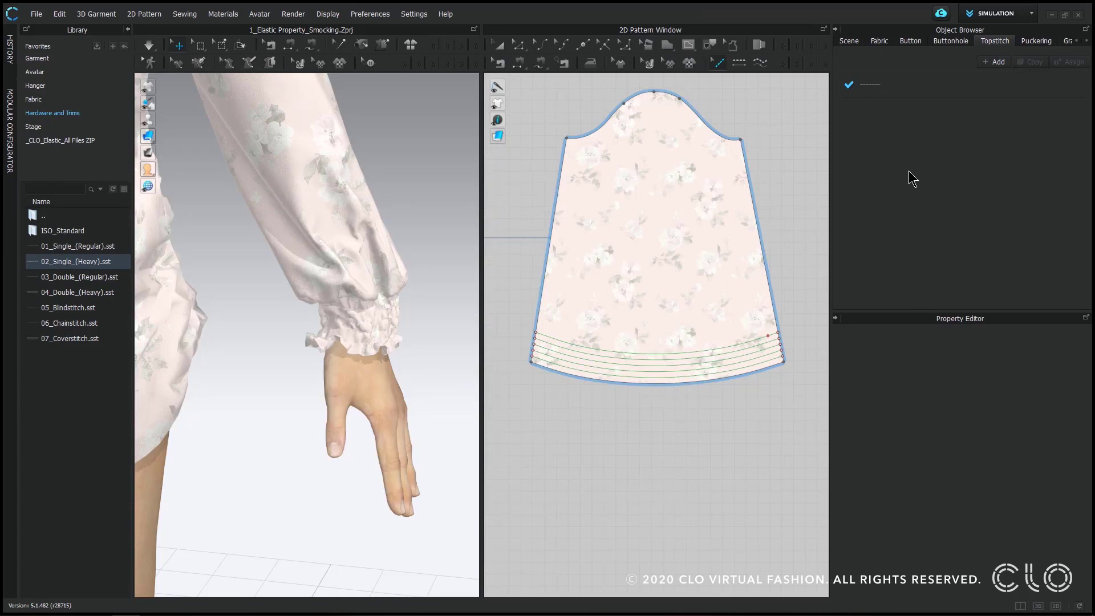
{"action": "left_click", "coordinate": [909, 91]}
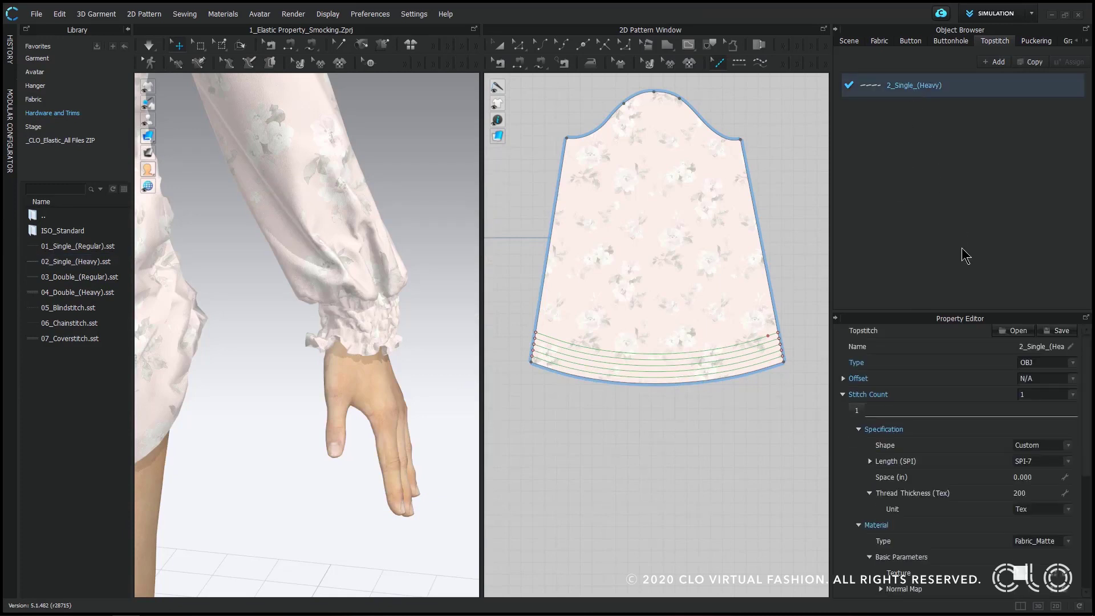
Set the color of the 2_Single_(Heavy) topstitch to the violet swatch 6500CA.
{"action": "left_click", "coordinate": [1036, 380]}
{"action": "left_click", "coordinate": [1038, 389]}
{"action": "scroll", "coordinate": [1078, 484], "scroll_direction": "down", "scroll_amount": 3}
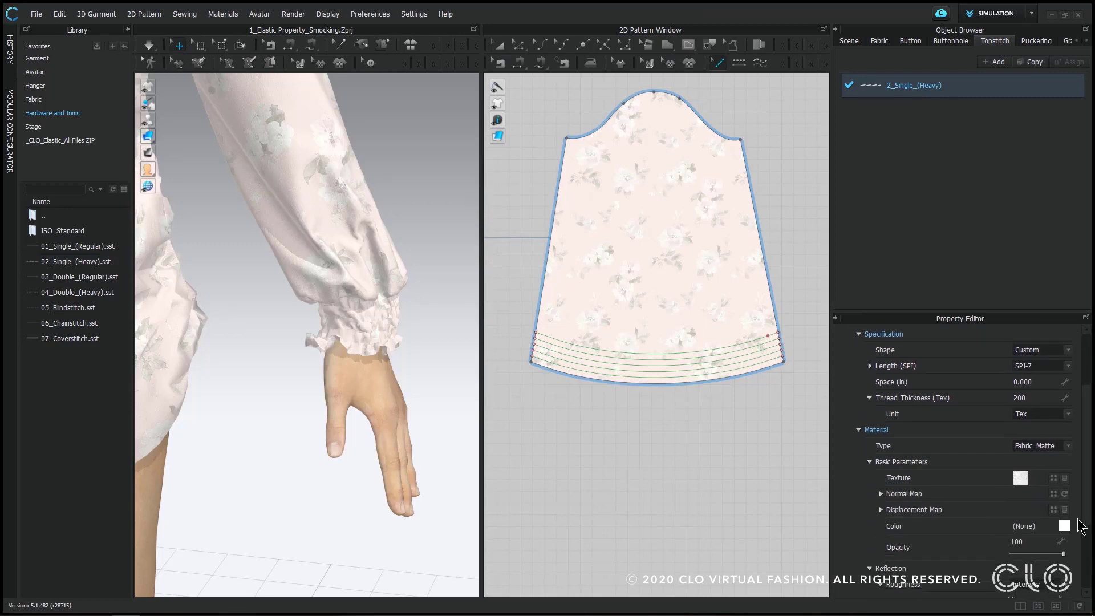
{"action": "left_click", "coordinate": [1064, 526]}
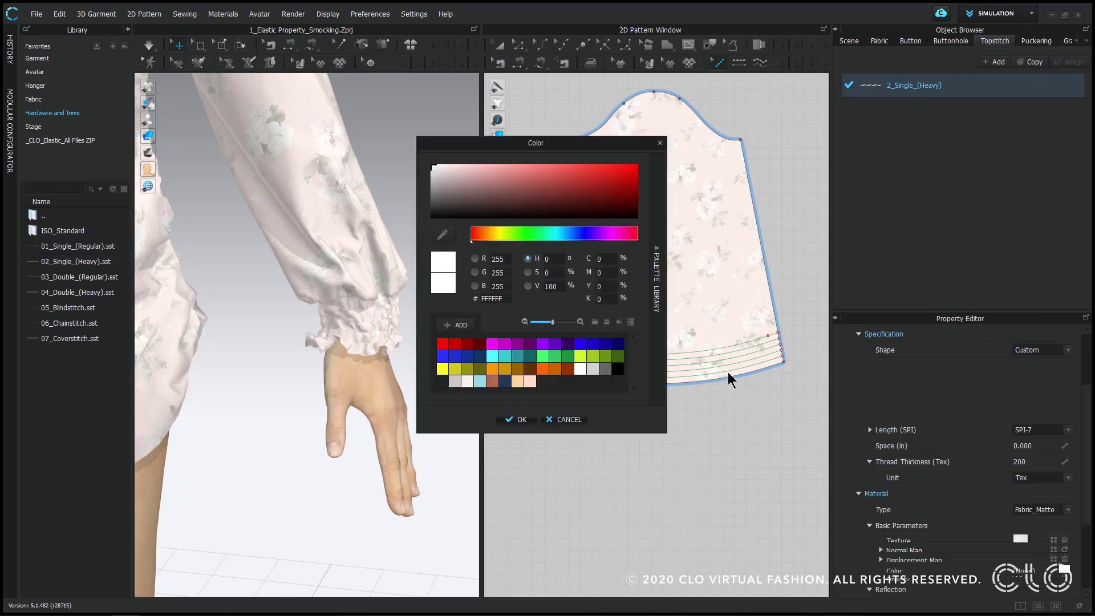
{"action": "left_click", "coordinate": [553, 344]}
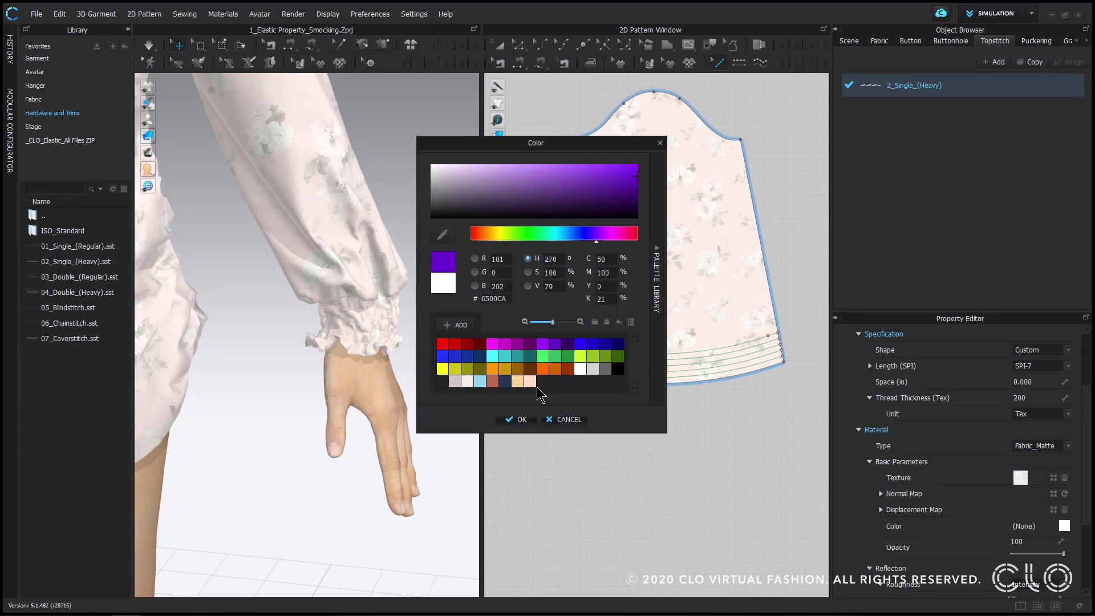
{"action": "left_click", "coordinate": [517, 420]}
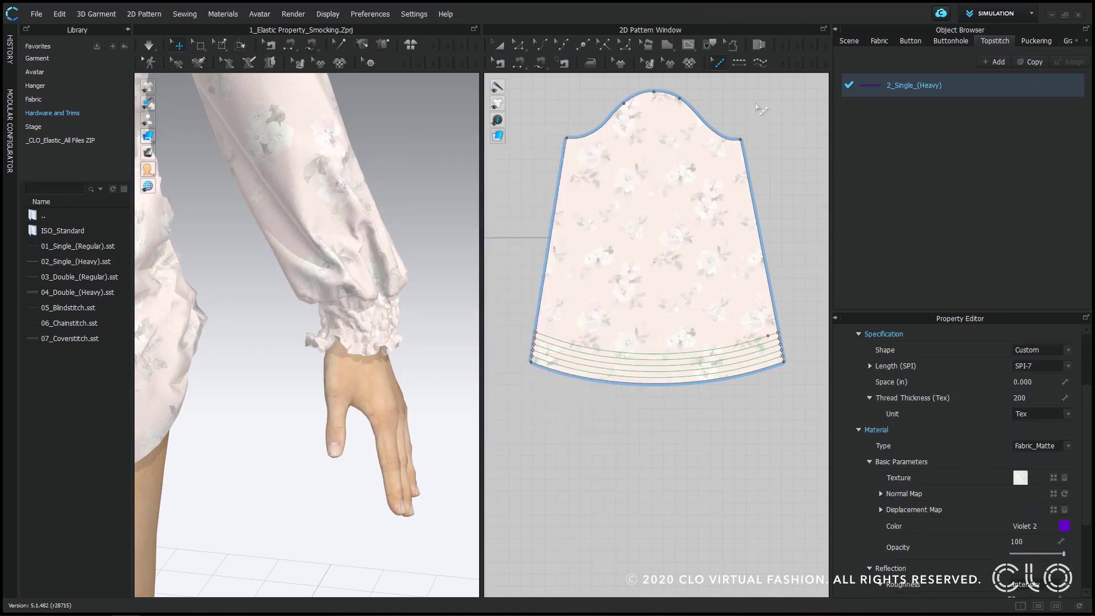
Apply Segment Topstitch to the four lowest internal lines above the sleeve hem and Free Topstitch along the uppermost one.
{"action": "left_click", "coordinate": [740, 63]}
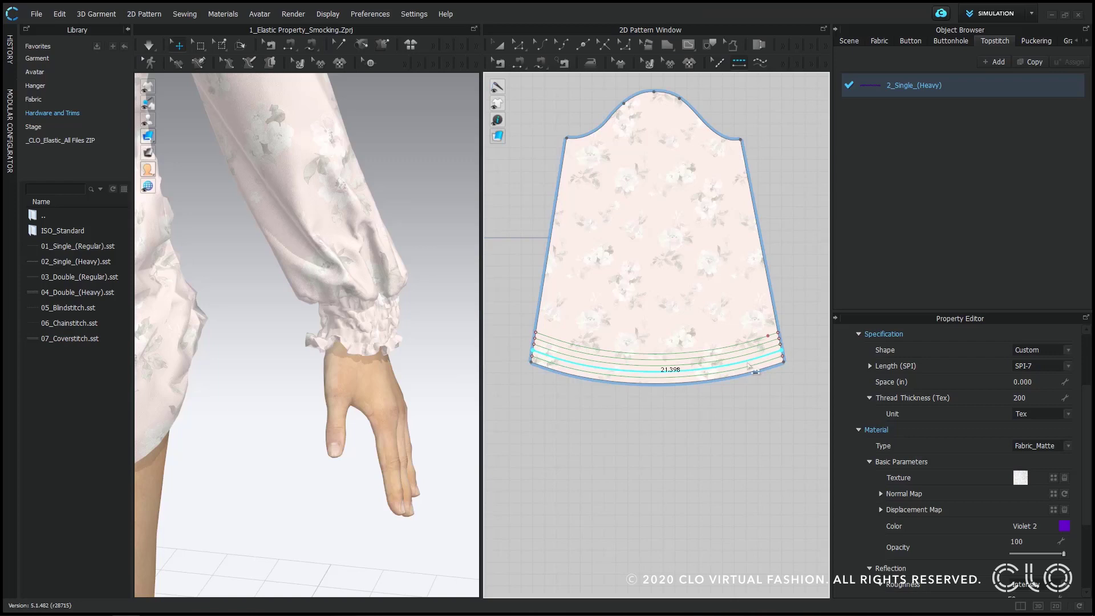
{"action": "left_click", "coordinate": [745, 365]}
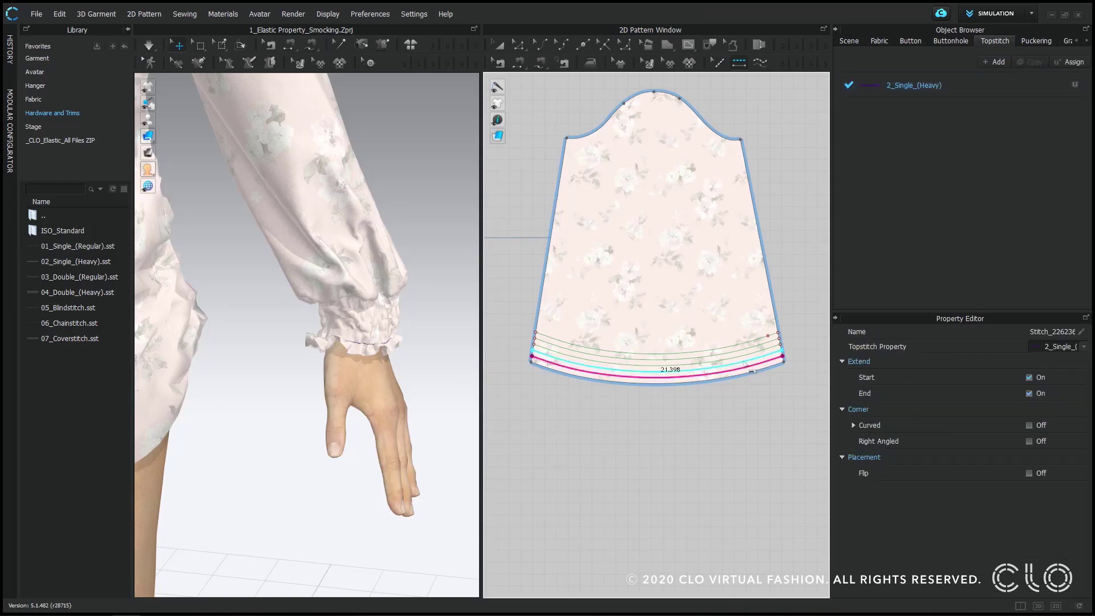
{"action": "left_click", "coordinate": [742, 359]}
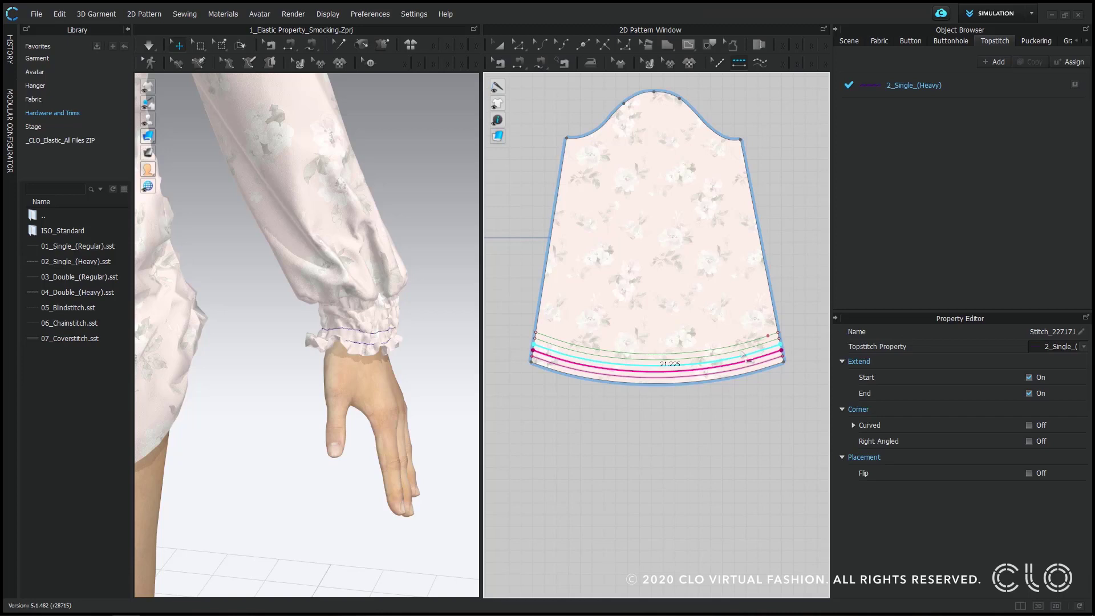
{"action": "left_click", "coordinate": [740, 354]}
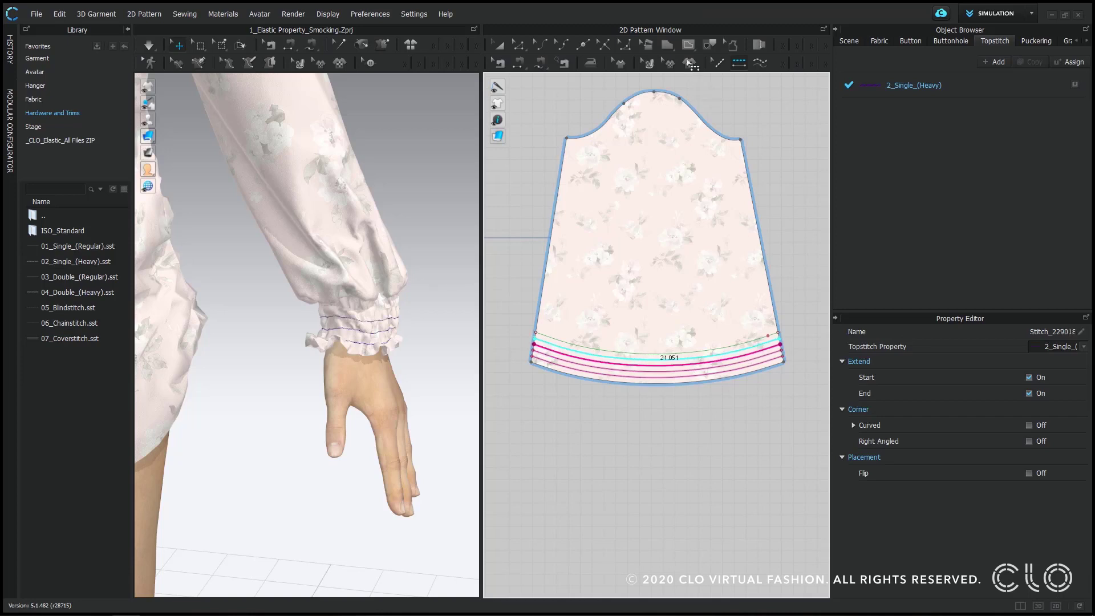
{"action": "left_click", "coordinate": [761, 63]}
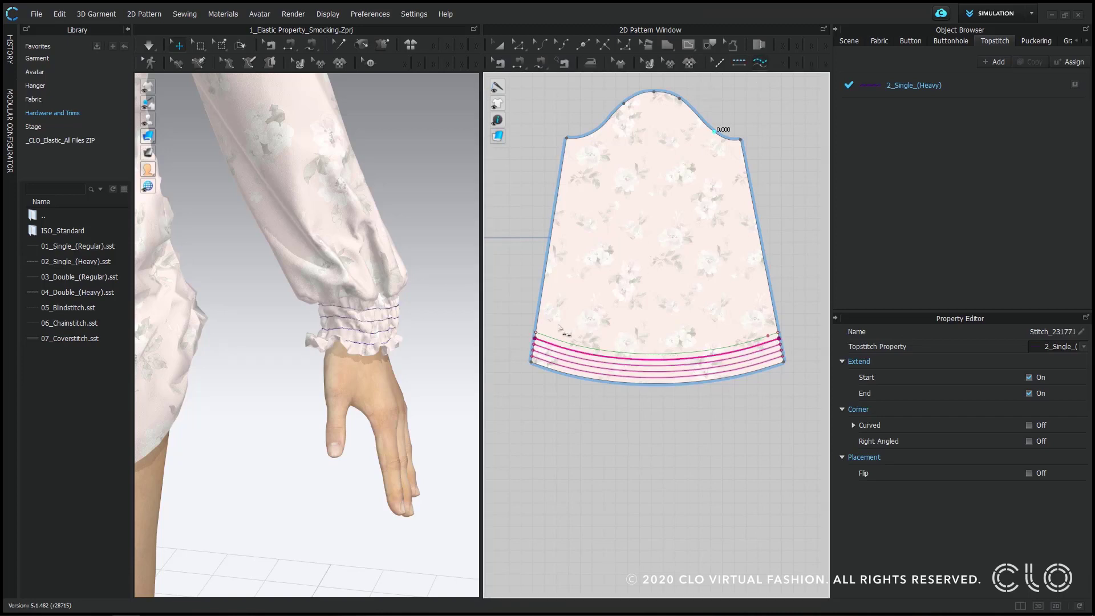
{"action": "left_click", "coordinate": [537, 332]}
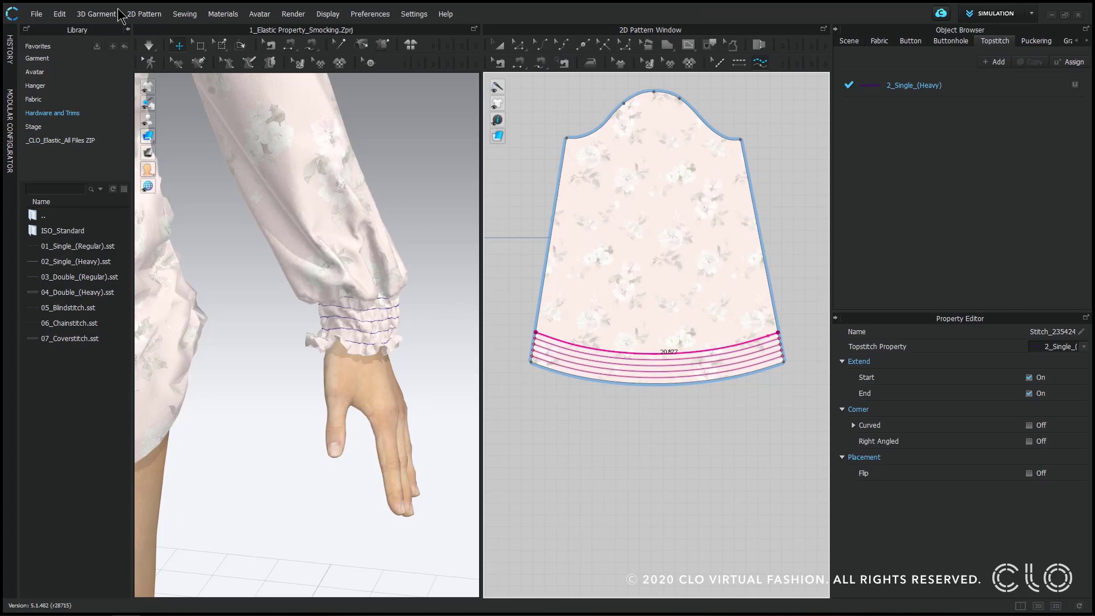
Simulate the garment and examine the topstitched smocked cuff around the wrist.
{"action": "left_click", "coordinate": [148, 45]}
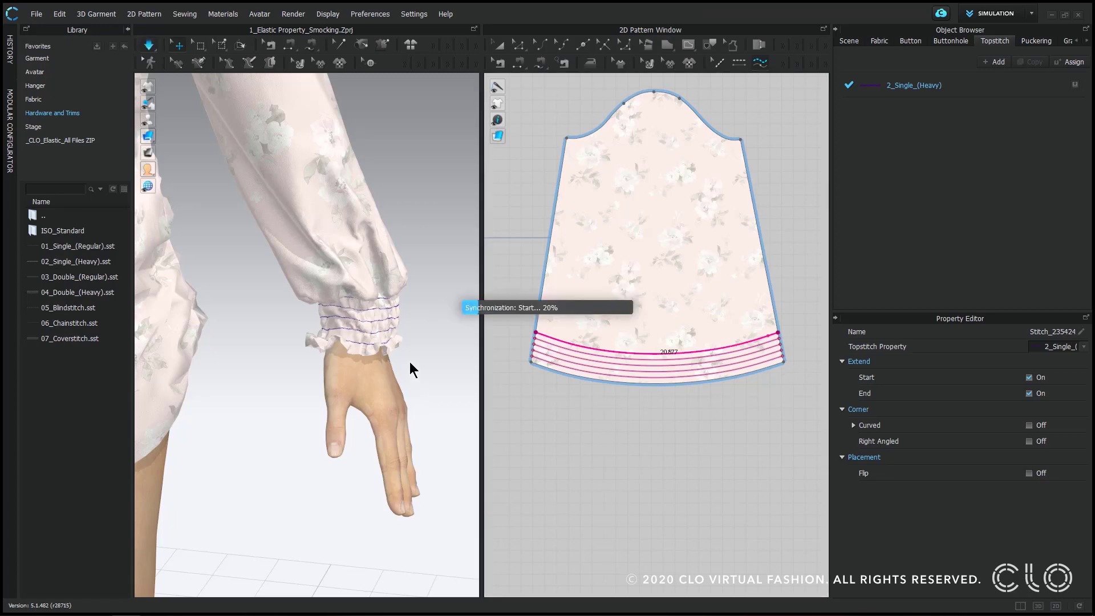
{"action": "scroll", "coordinate": [410, 363], "scroll_direction": "up", "scroll_amount": 3}
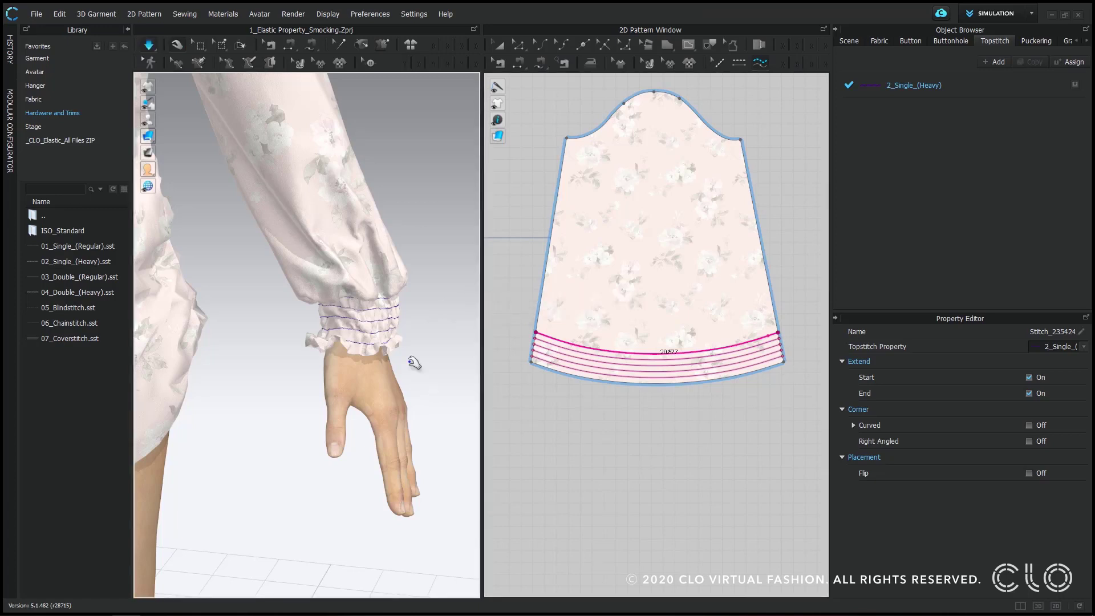
{"action": "left_click", "coordinate": [354, 342]}
{"action": "left_click", "coordinate": [406, 394]}
{"action": "right_click_drag", "start_coordinate": [407, 394], "coordinate": [421, 434]}
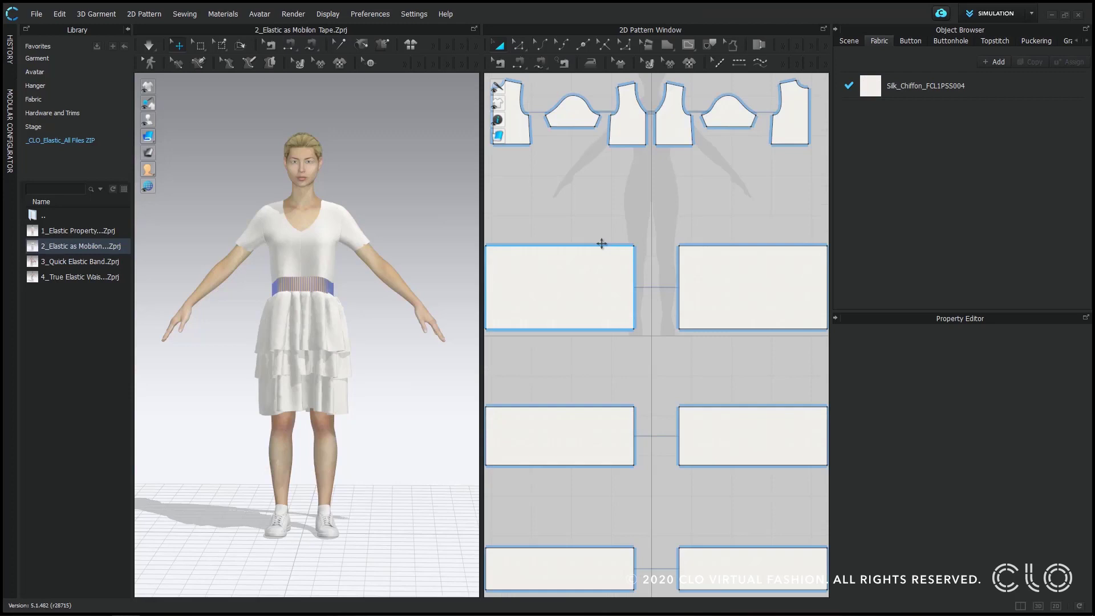
Simulate the tiered dress without elastic and view its drape from a slight angle.
{"action": "left_click", "coordinate": [149, 46]}
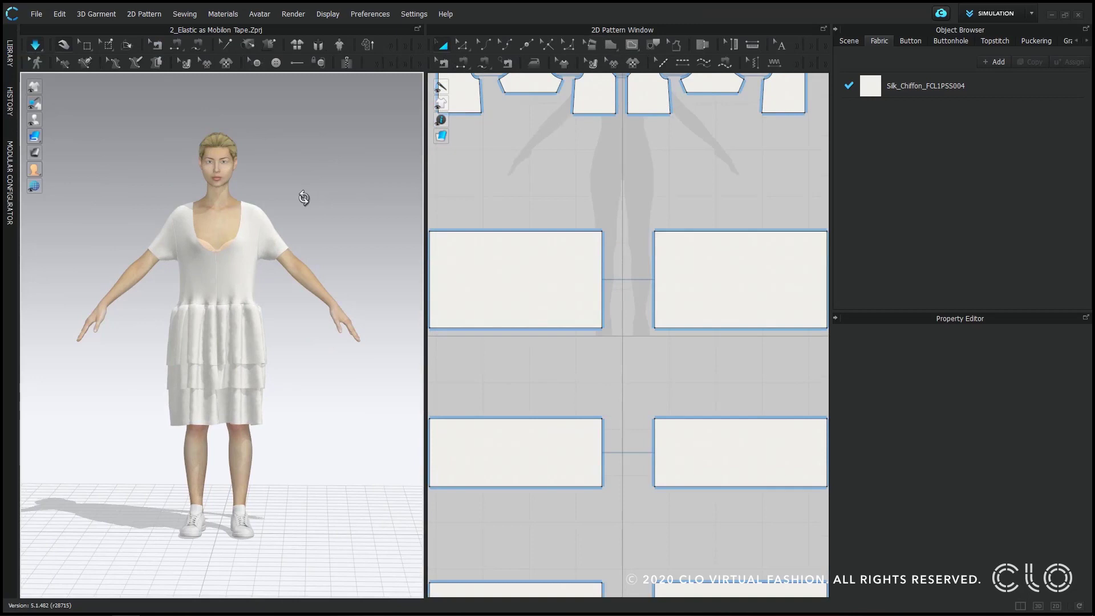
{"action": "right_click_drag", "start_coordinate": [305, 198], "coordinate": [332, 207]}
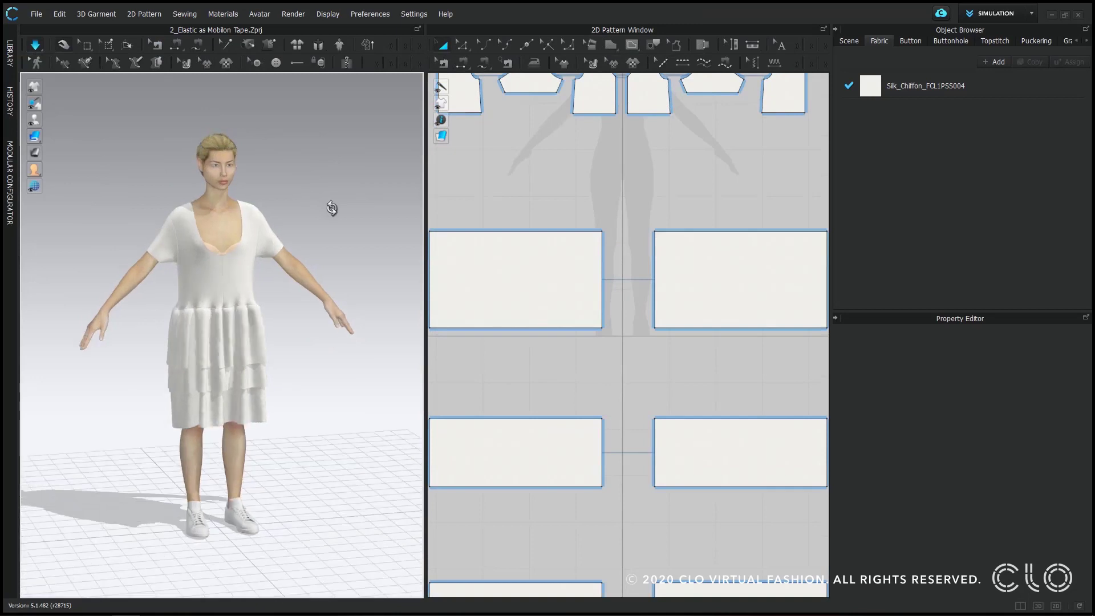
Turn on Elastic with a ratio of 100 for the front and back necklines and armholes, and simulate the dress.
{"action": "left_click", "coordinate": [460, 48]}
{"action": "scroll", "coordinate": [652, 176], "scroll_direction": "down", "scroll_amount": 2}
{"action": "right_click_drag", "start_coordinate": [653, 176], "coordinate": [605, 278]}
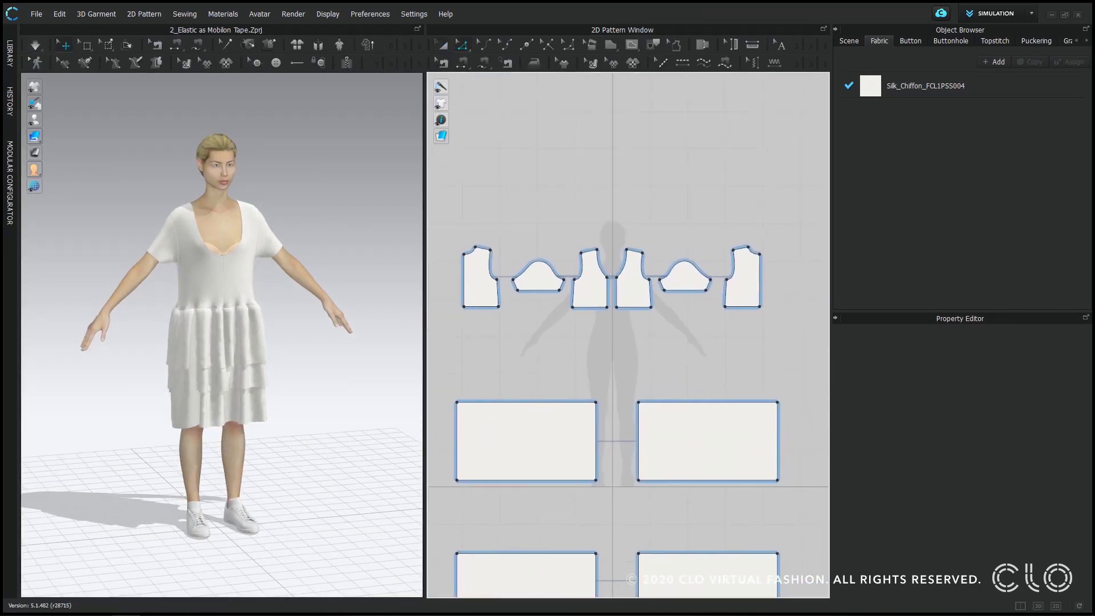
{"action": "scroll", "coordinate": [605, 279], "scroll_direction": "up", "scroll_amount": 2}
{"action": "left_click", "coordinate": [604, 278]}
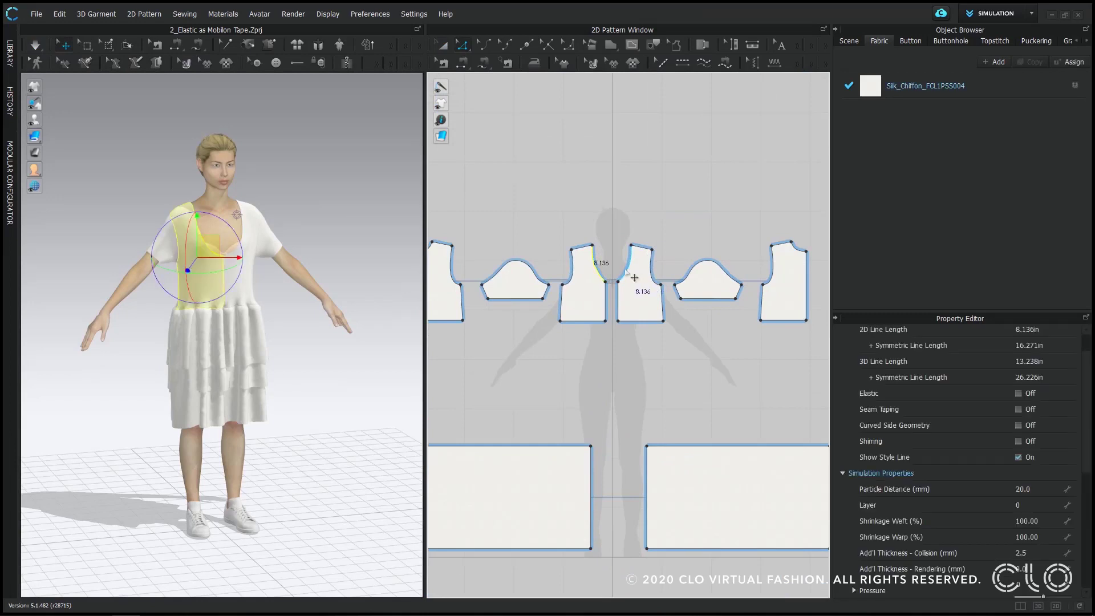
{"action": "left_click", "coordinate": [769, 273], "text": "shift"}
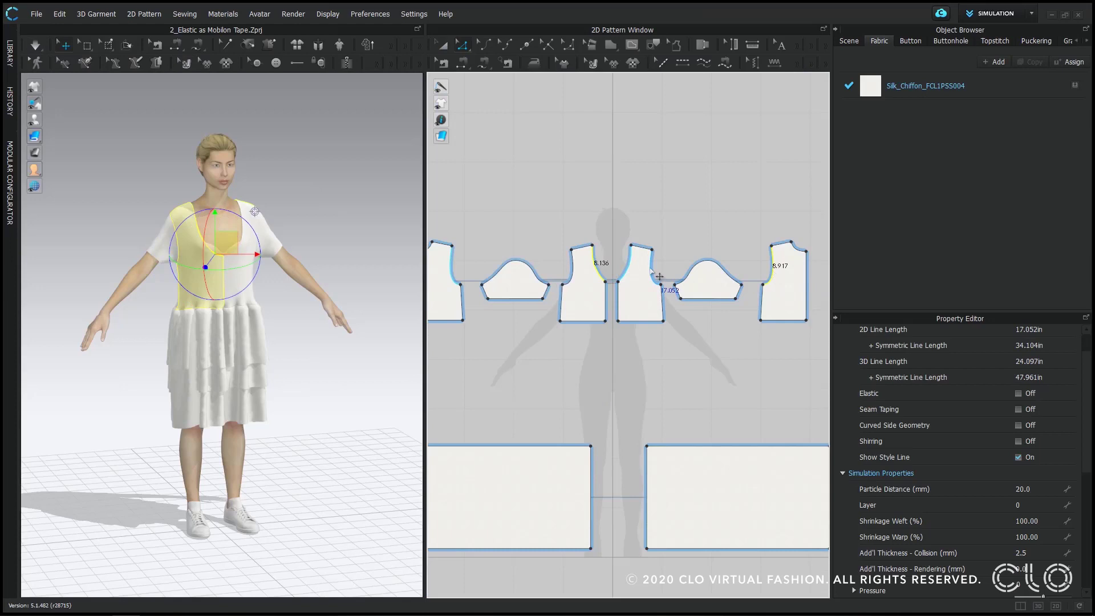
{"action": "left_click", "coordinate": [654, 273], "text": "shift"}
{"action": "left_click", "coordinate": [798, 246], "text": "shift"}
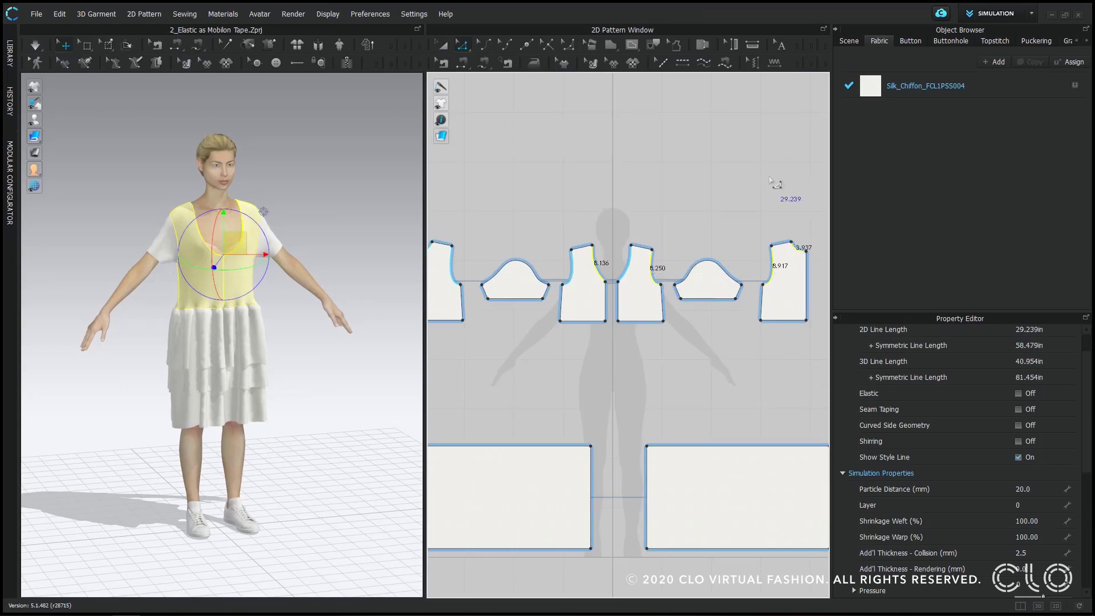
{"action": "left_click", "coordinate": [1018, 393]}
{"action": "left_click", "coordinate": [1035, 436]}
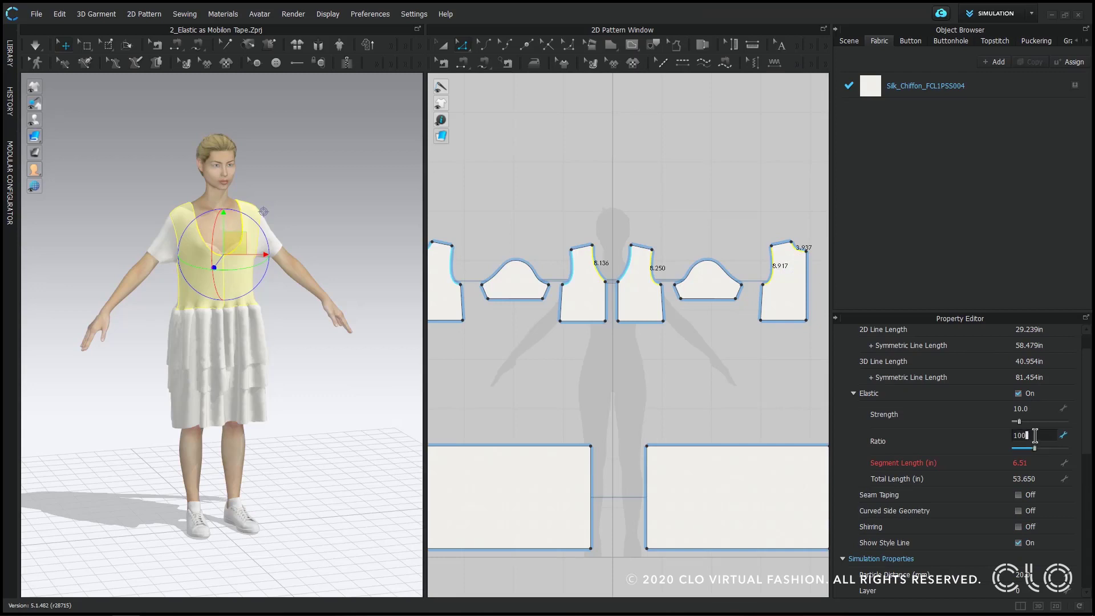
{"action": "key", "text": "Return"}
{"action": "left_click", "coordinate": [362, 188]}
{"action": "key", "text": "space"}
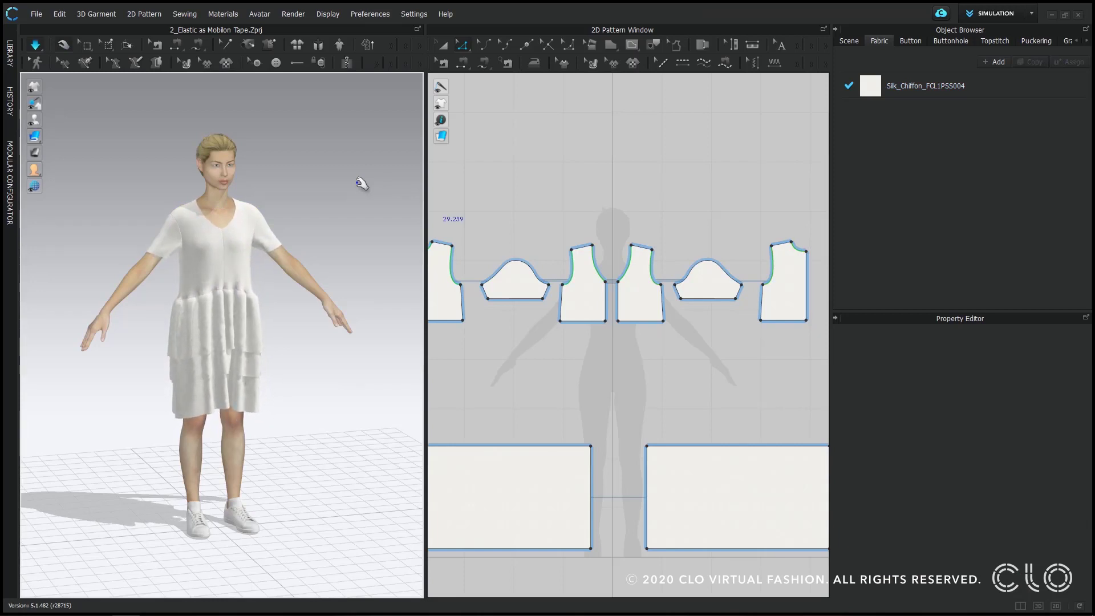
Turn on Elastic for the front and back bodice waist edges, set the ratio to 100, and deselect them.
{"action": "left_click", "coordinate": [593, 321]}
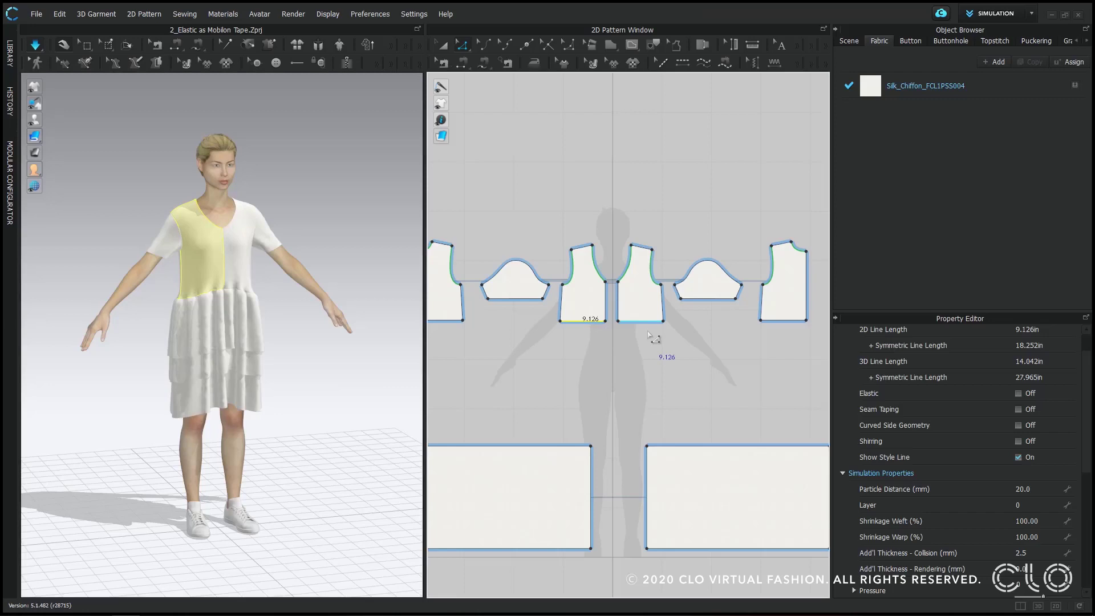
{"action": "left_click", "coordinate": [796, 321], "text": "shift"}
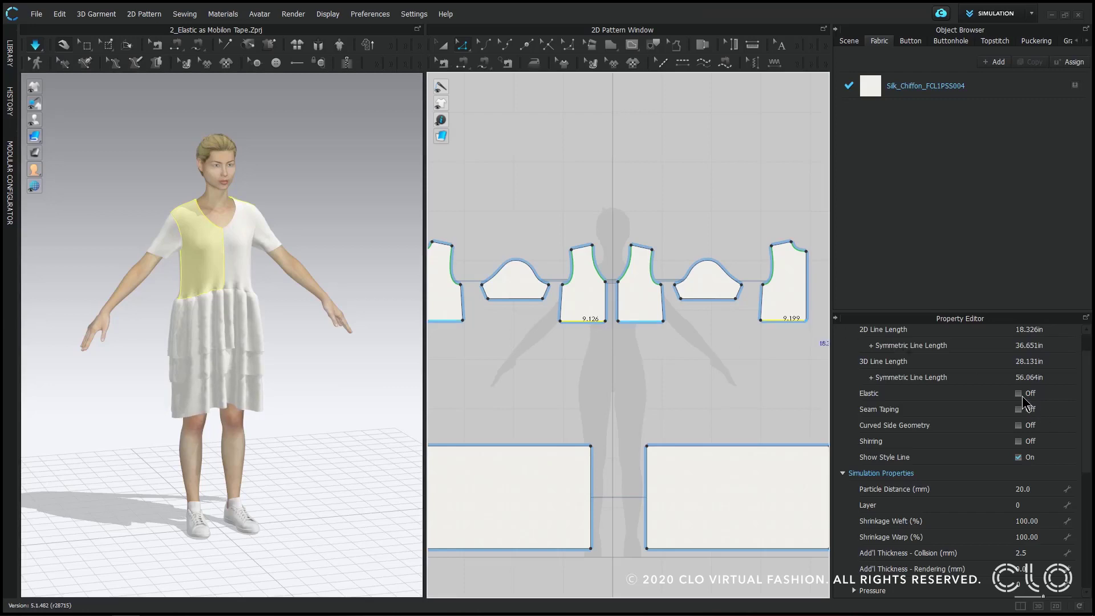
{"action": "left_click", "coordinate": [1019, 394]}
{"action": "left_click", "coordinate": [1038, 436]}
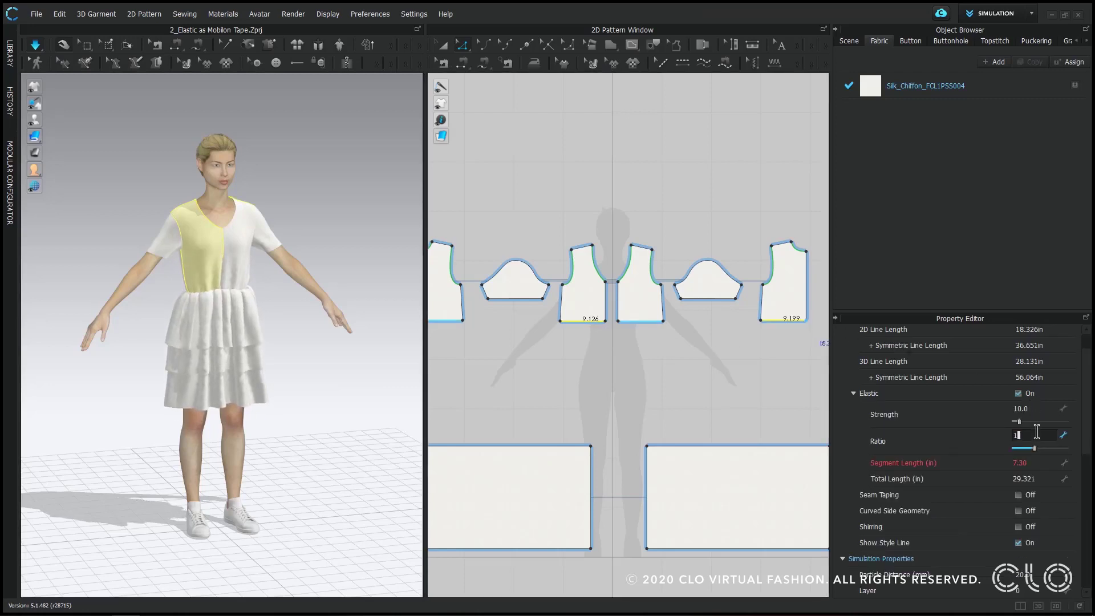
{"action": "type", "text": "100"}
{"action": "key", "text": "Return"}
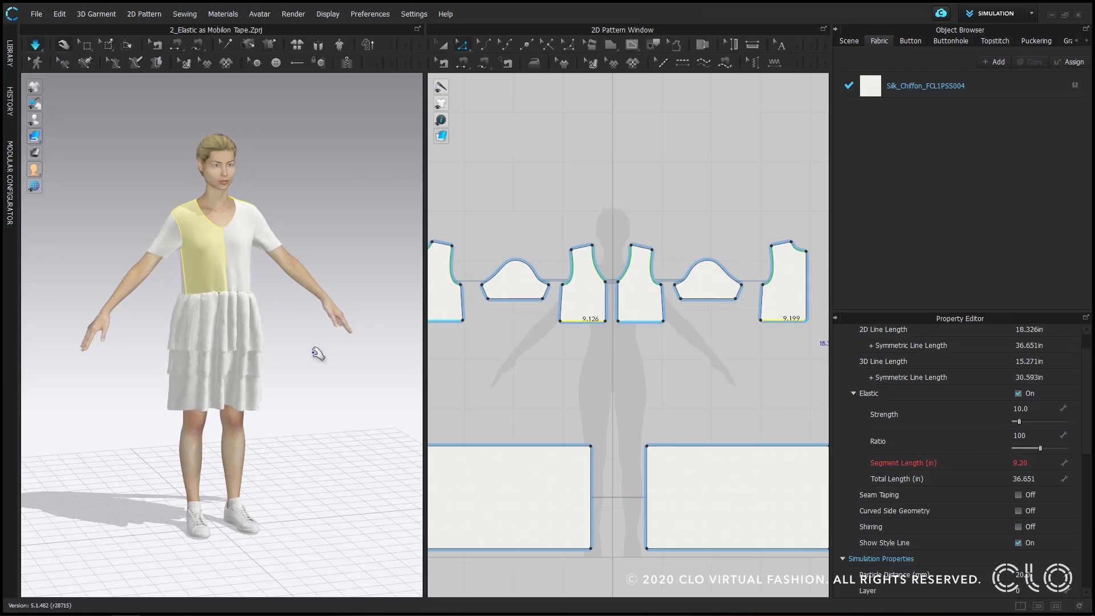
{"action": "left_click", "coordinate": [331, 355]}
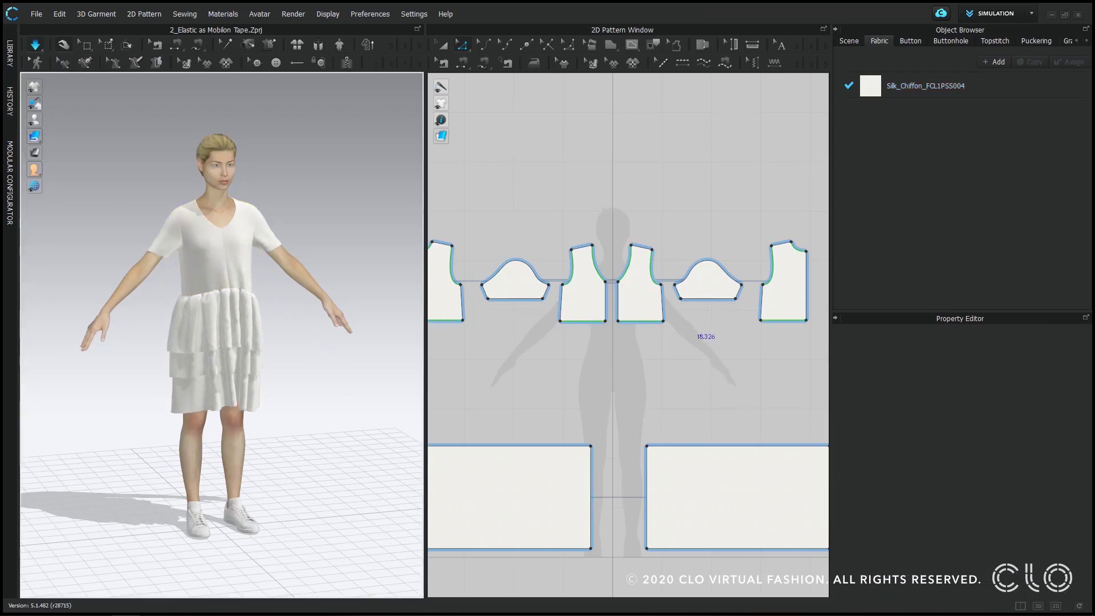
Check the elastic segment lengths of the front neckline and front armhole, and view the simulated dress from the front.
{"action": "left_click", "coordinate": [636, 278]}
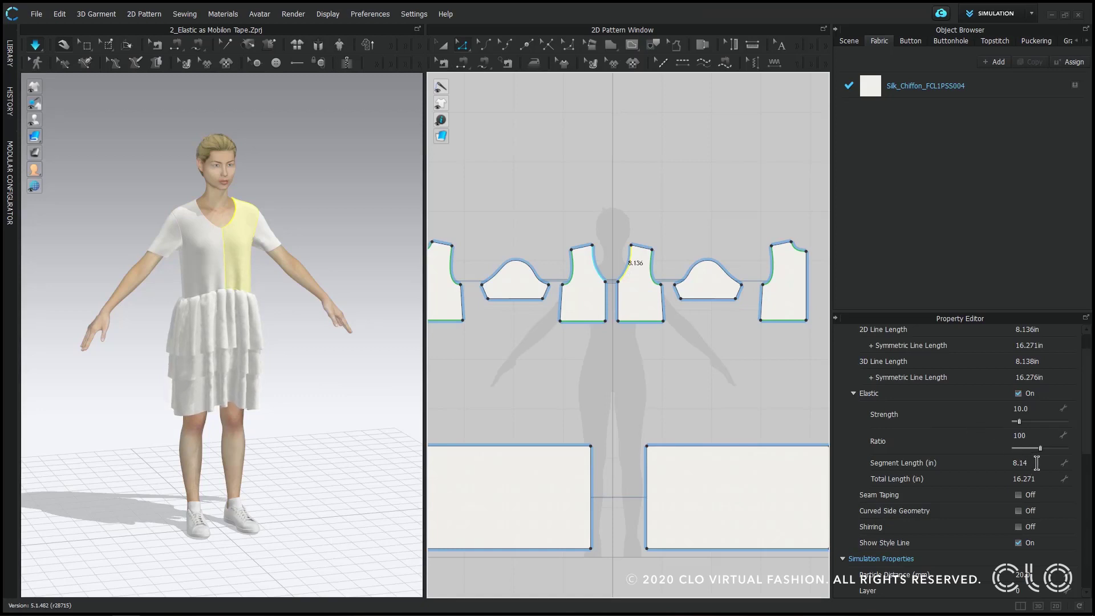
{"action": "left_click_drag", "start_coordinate": [660, 282], "coordinate": [652, 277]}
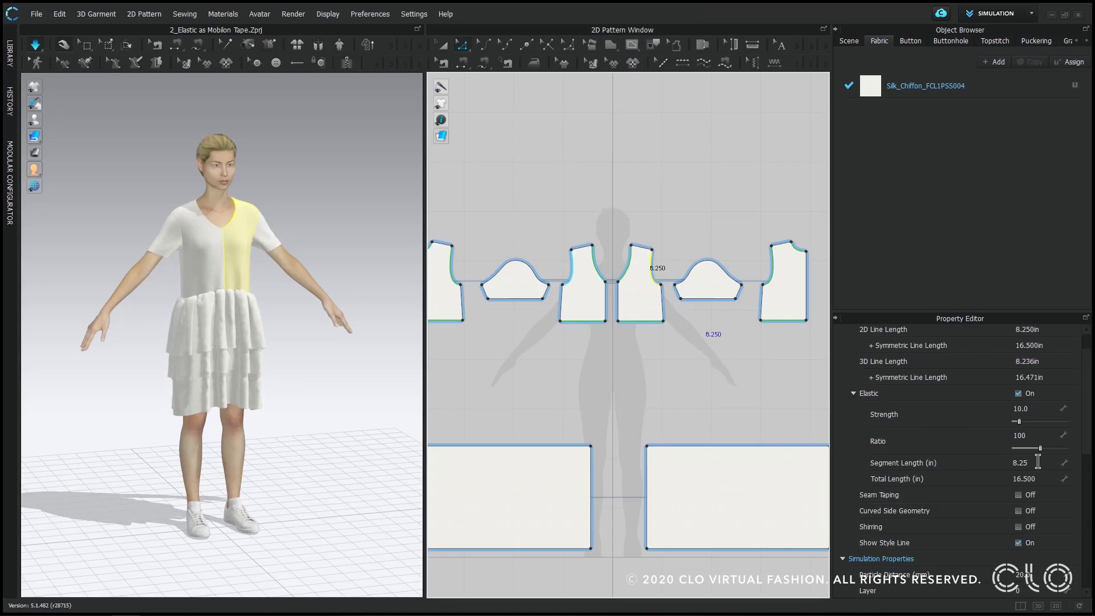
{"action": "left_click", "coordinate": [328, 365]}
{"action": "right_click_drag", "start_coordinate": [328, 365], "coordinate": [296, 351]}
{"action": "middle_click_drag", "start_coordinate": [318, 345], "coordinate": [321, 354]}
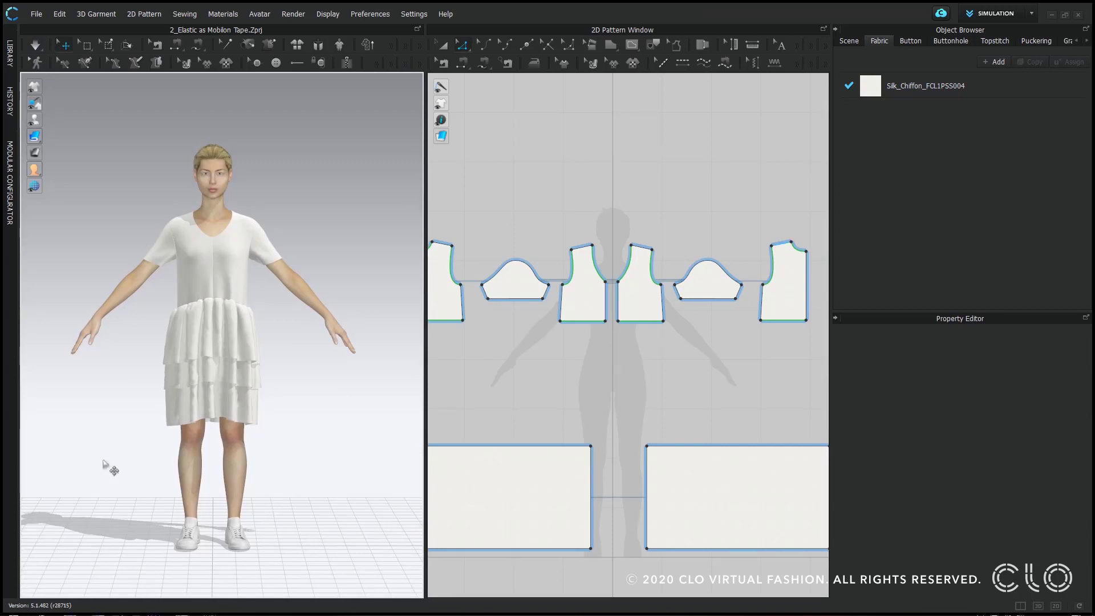
Open the project 3_Quick Elastic Band.Zprj from the _CLO_Elastic_All Files ZIP library folder, then close the library.
{"action": "left_click", "coordinate": [10, 51]}
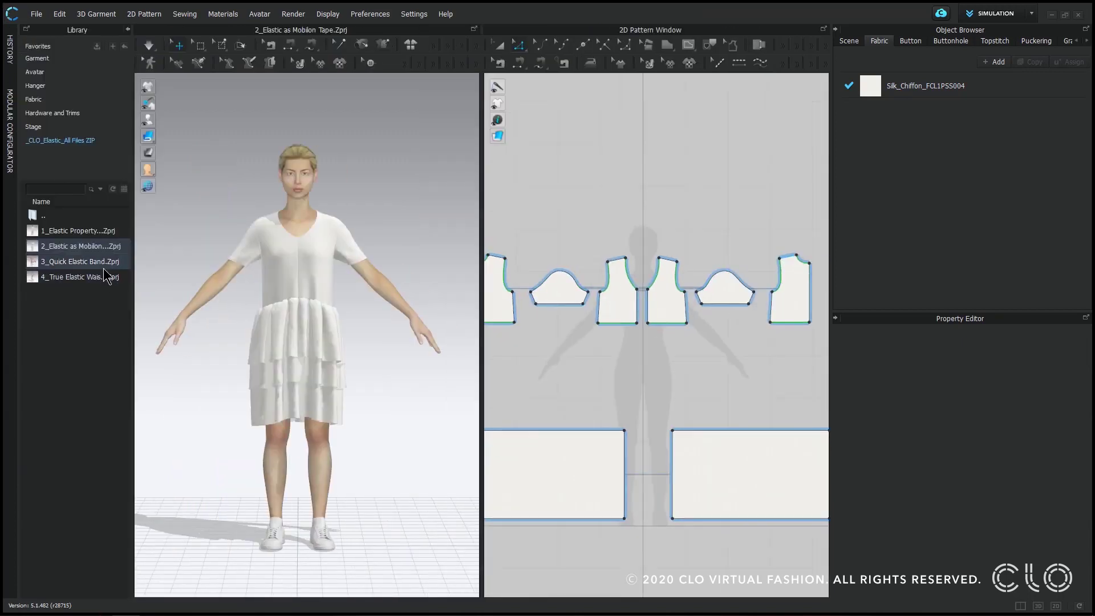
{"action": "left_click_drag", "start_coordinate": [107, 268], "coordinate": [467, 311]}
{"action": "left_click", "coordinate": [544, 398]}
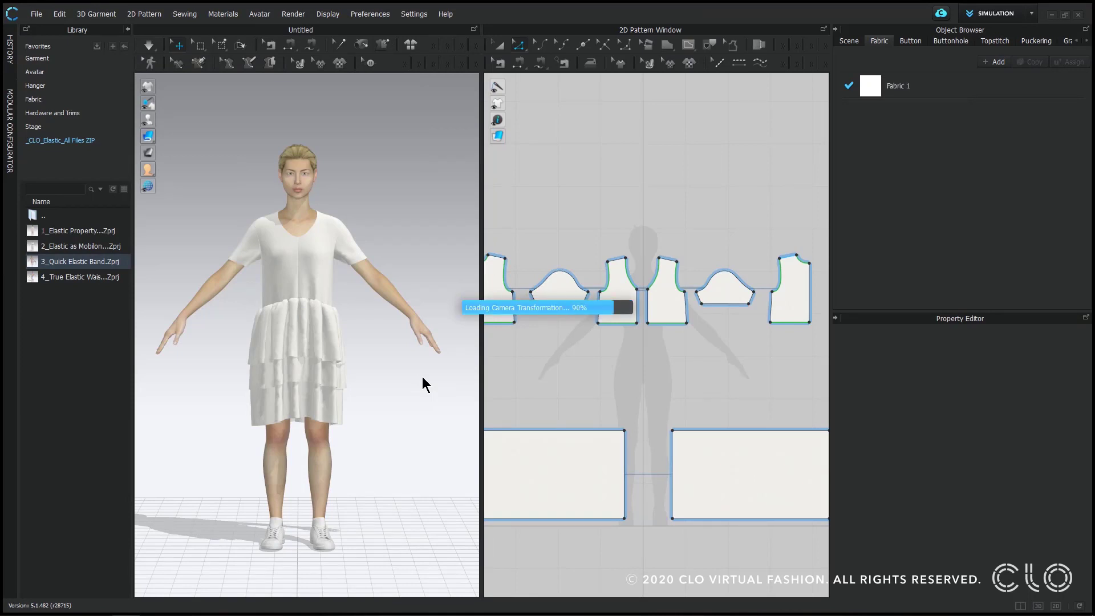
{"action": "left_click", "coordinate": [128, 29]}
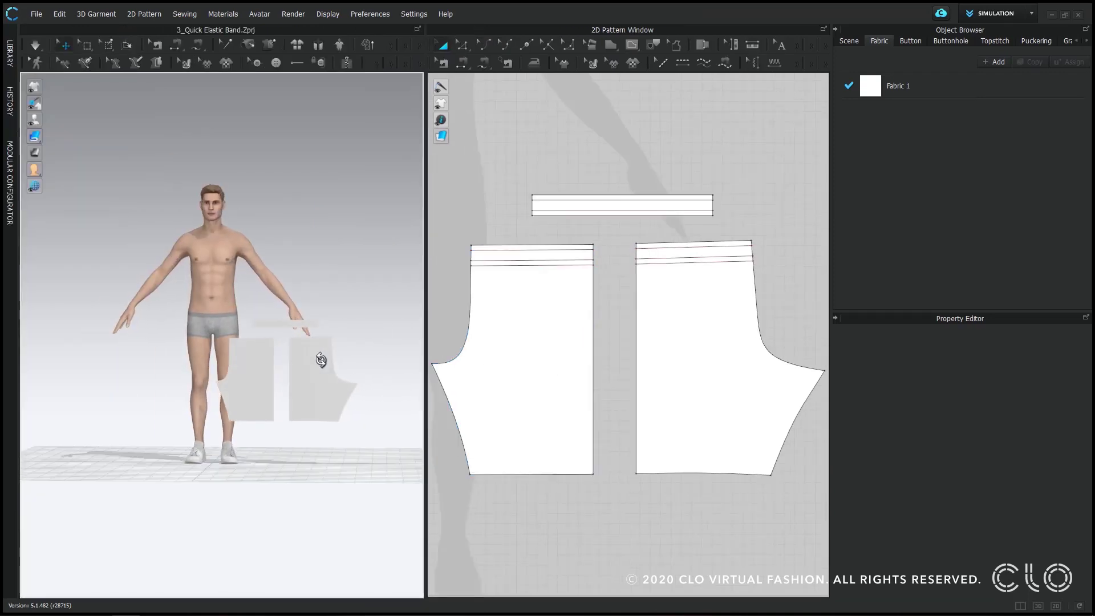
Select all the shorts pieces and the elastic band, move them up beside the avatar in 3D, and show the arrangement points.
{"action": "scroll", "coordinate": [537, 271], "scroll_direction": "down", "scroll_amount": 3}
{"action": "scroll", "coordinate": [571, 265], "scroll_direction": "down", "scroll_amount": 2}
{"action": "left_click_drag", "start_coordinate": [551, 251], "coordinate": [793, 457]}
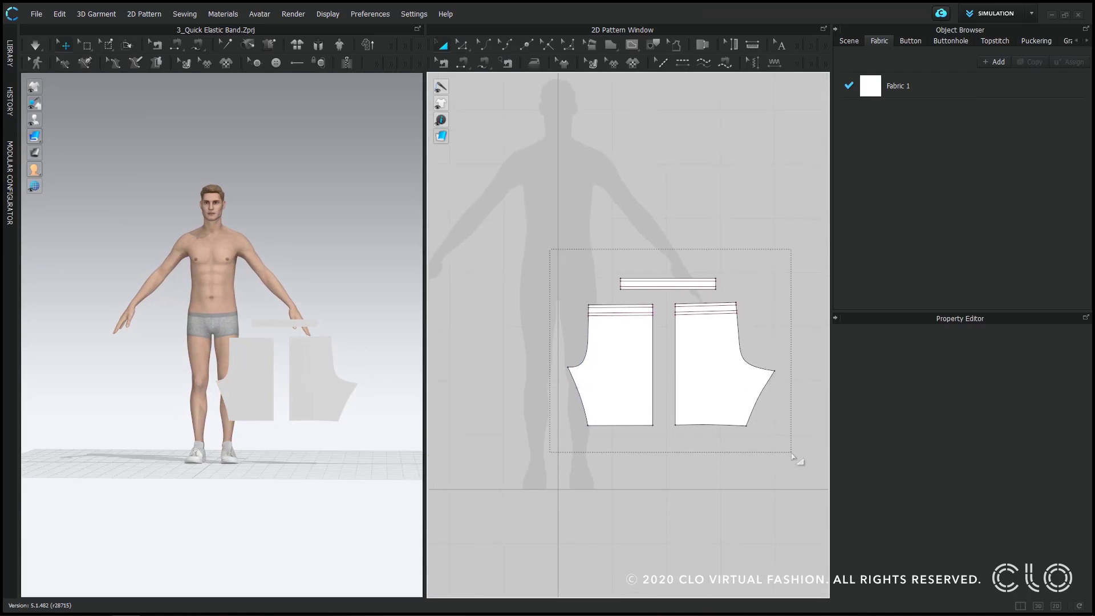
{"action": "left_click_drag", "start_coordinate": [339, 407], "coordinate": [376, 282]}
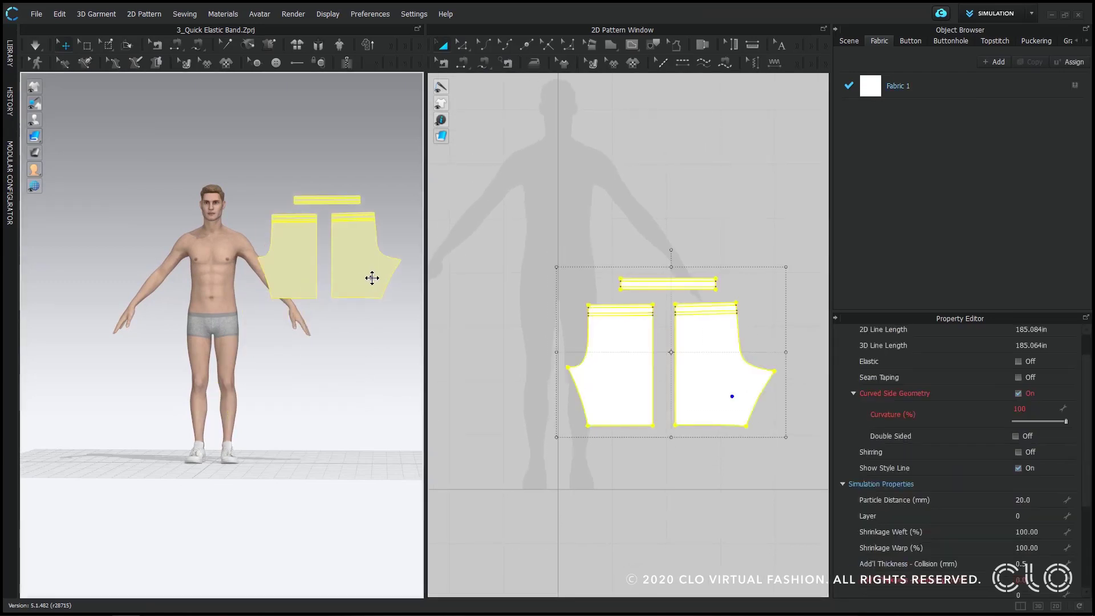
{"action": "left_click", "coordinate": [342, 400]}
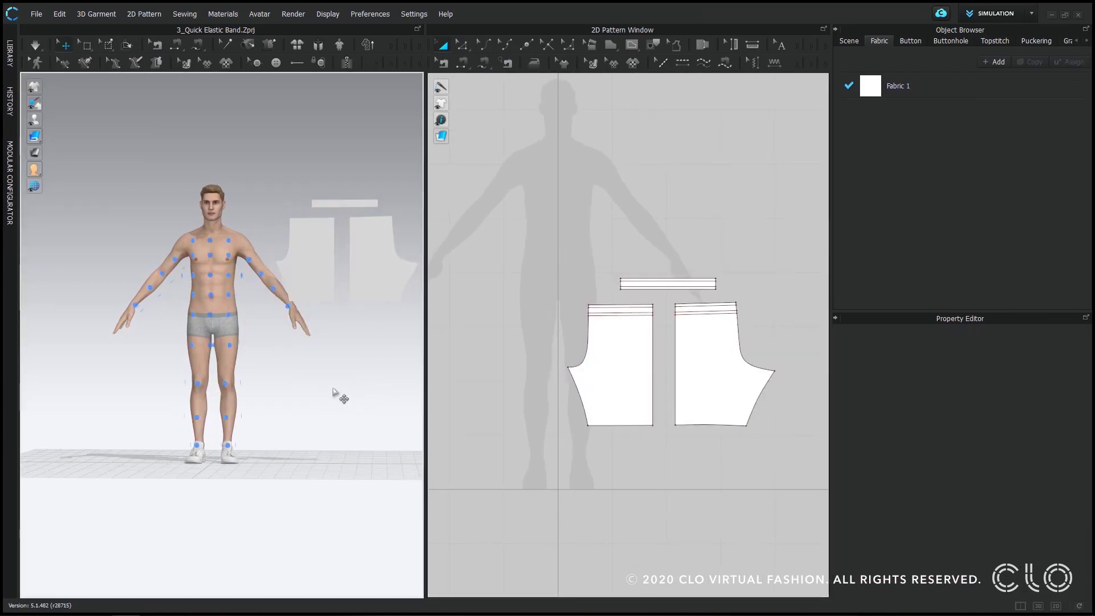
Arrange the elastic band around the left half of the avatar's waist using a waist arrangement point.
{"action": "left_click", "coordinate": [628, 359]}
{"action": "scroll", "coordinate": [251, 366], "scroll_direction": "up", "scroll_amount": 3}
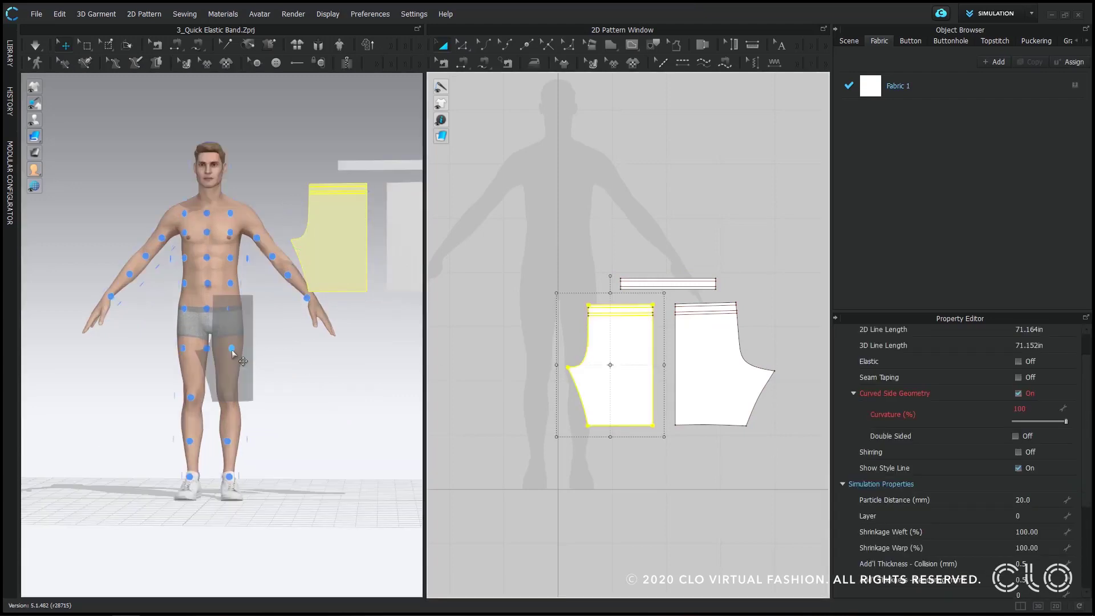
{"action": "left_click", "coordinate": [367, 165]}
{"action": "right_click_drag", "start_coordinate": [366, 164], "coordinate": [348, 165]}
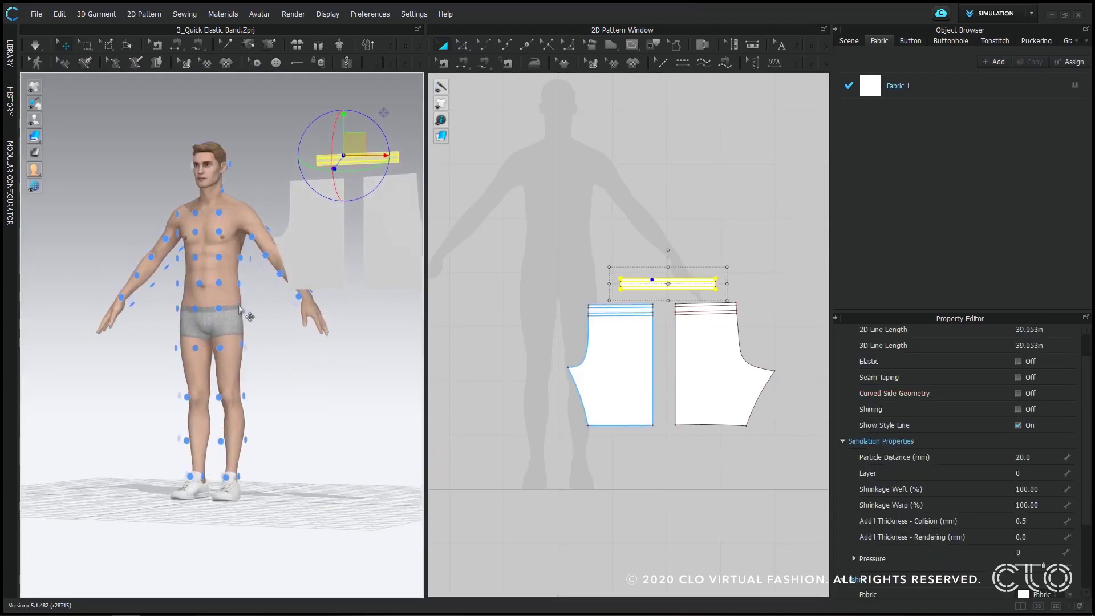
{"action": "left_click", "coordinate": [238, 283]}
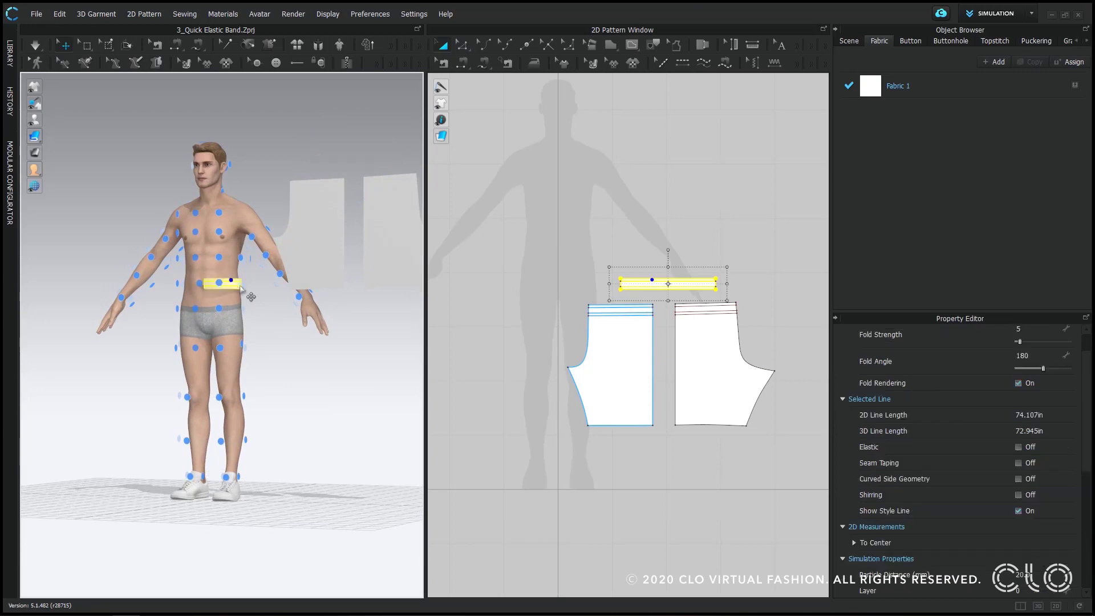
Arrange the front shorts piece on the avatar's left front hip and the back piece on the left back hip.
{"action": "right_click_drag", "start_coordinate": [254, 322], "coordinate": [279, 324]}
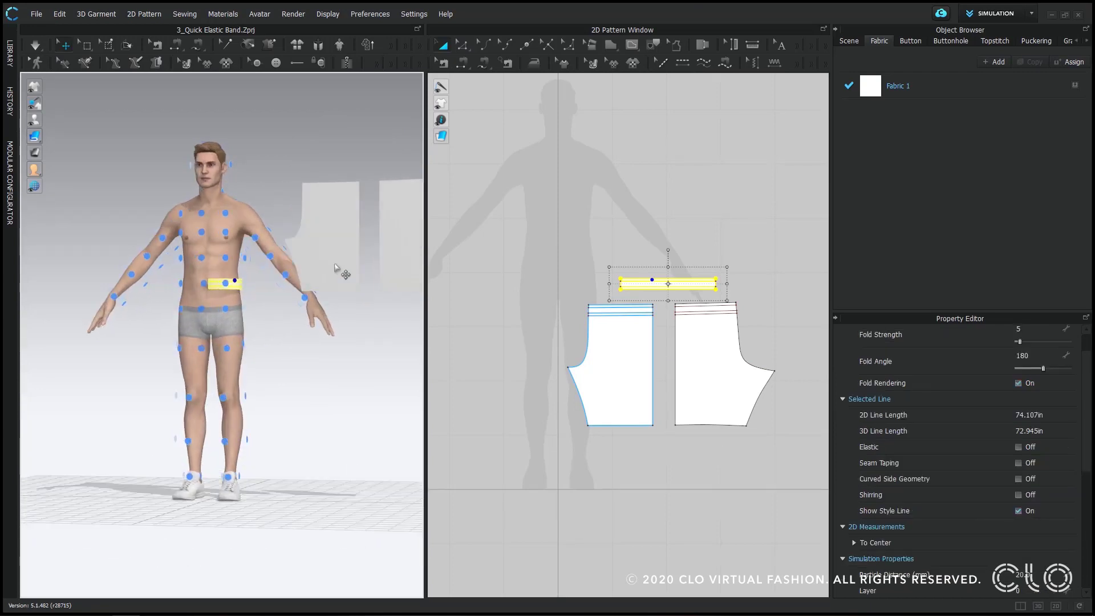
{"action": "left_click", "coordinate": [342, 272]}
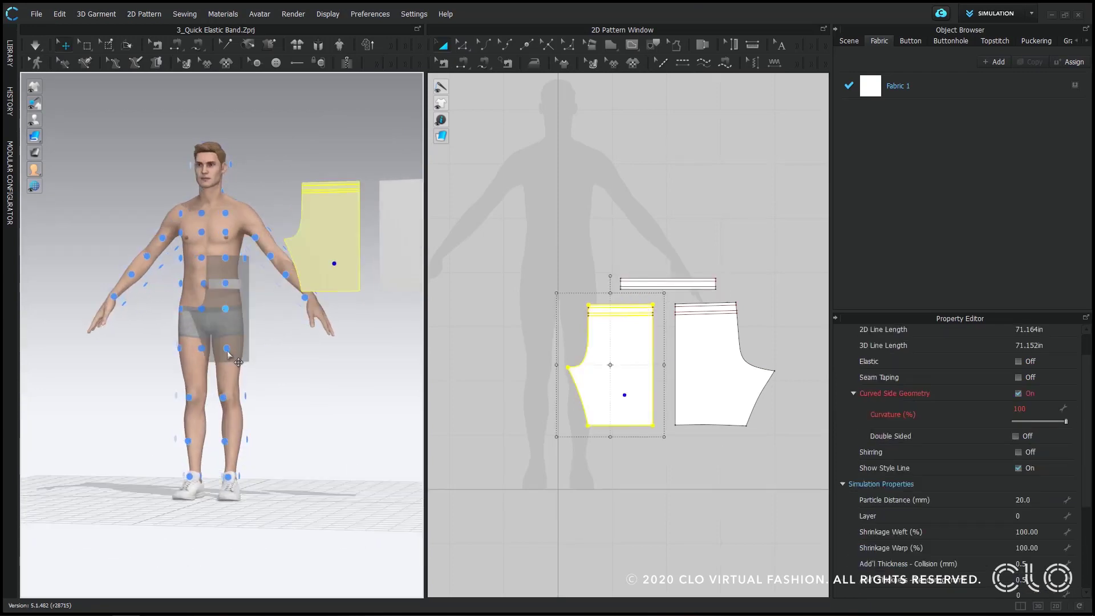
{"action": "left_click", "coordinate": [236, 321]}
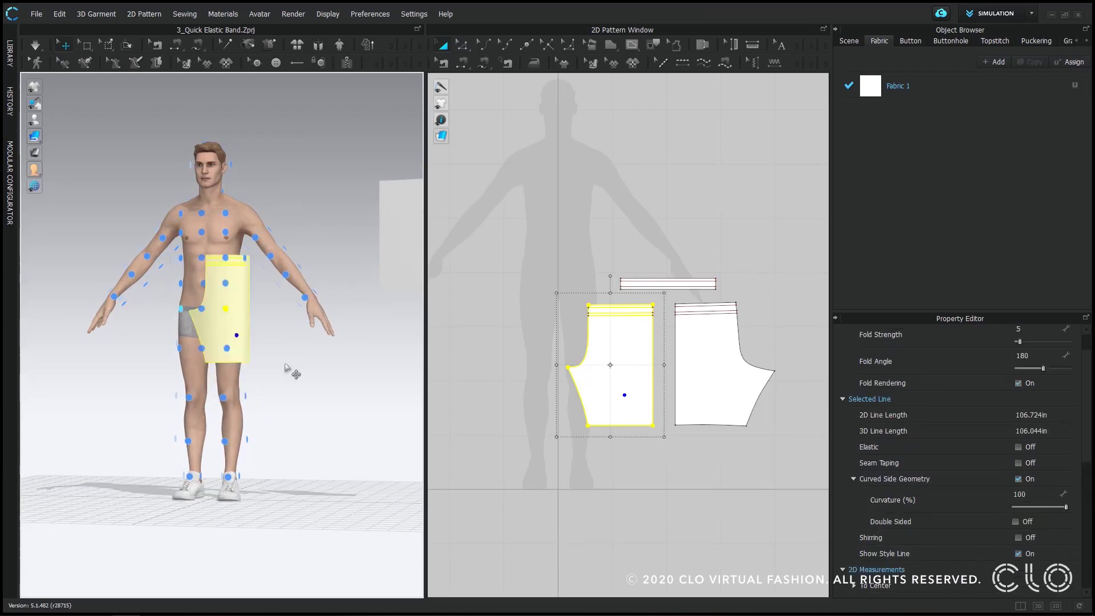
{"action": "right_click_drag", "start_coordinate": [287, 368], "coordinate": [251, 348]}
{"action": "left_click", "coordinate": [274, 171]}
{"action": "right_click_drag", "start_coordinate": [274, 171], "coordinate": [210, 311]}
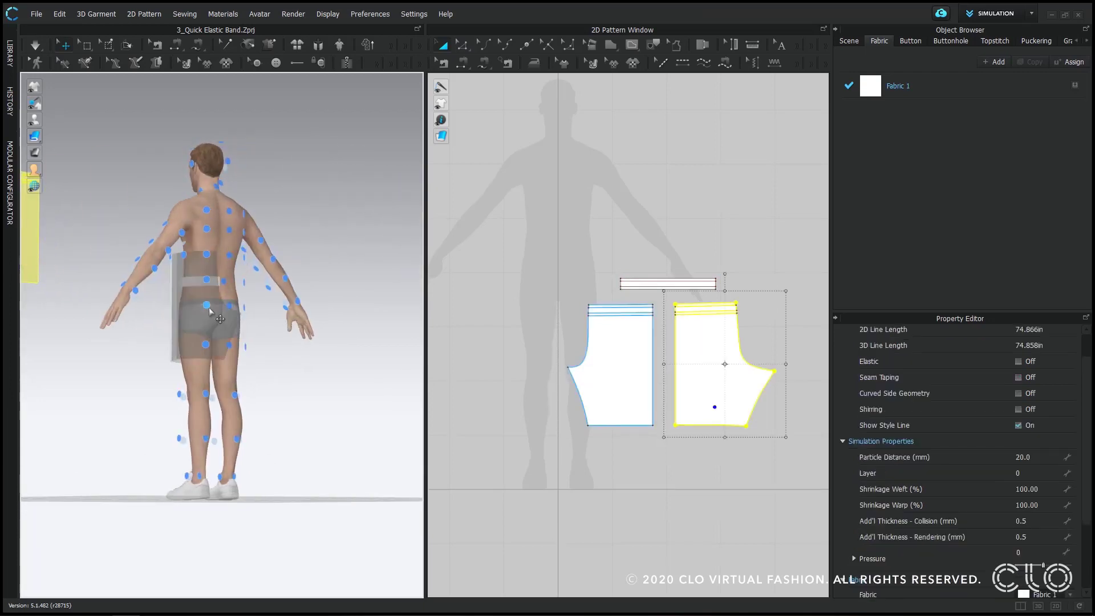
{"action": "left_click", "coordinate": [223, 331]}
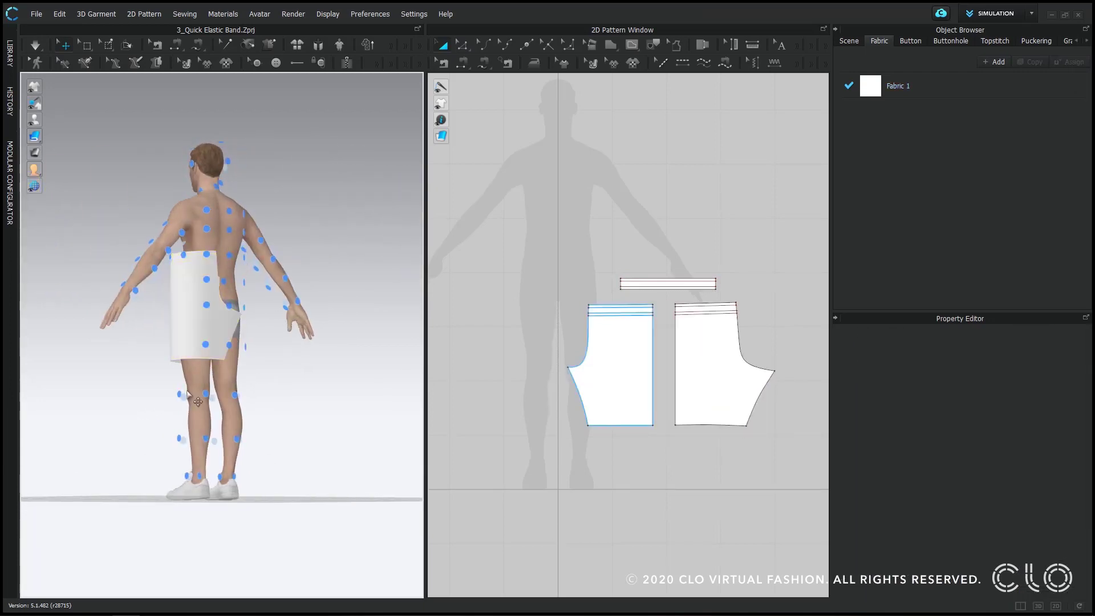
Create symmetric patterns with sewing of the front, back and band pieces and place the copies on the opposite side of the centre line.
{"action": "key", "text": "2"}
{"action": "scroll", "coordinate": [563, 319], "scroll_direction": "down", "scroll_amount": 3}
{"action": "left_click_drag", "start_coordinate": [556, 264], "coordinate": [723, 423]}
{"action": "right_click", "coordinate": [592, 349]}
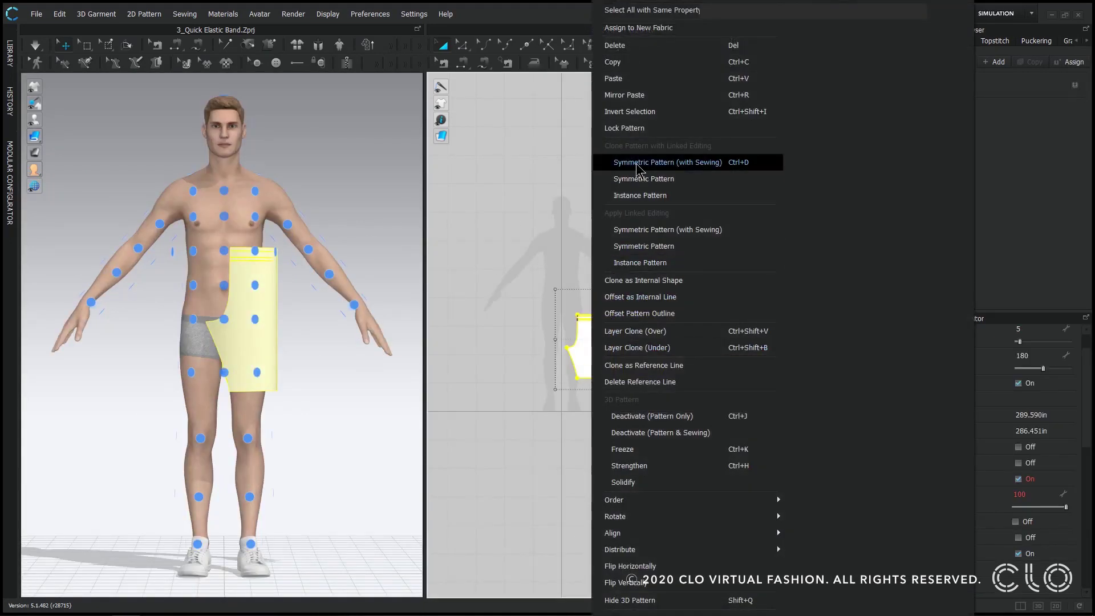
{"action": "left_click", "coordinate": [656, 160]}
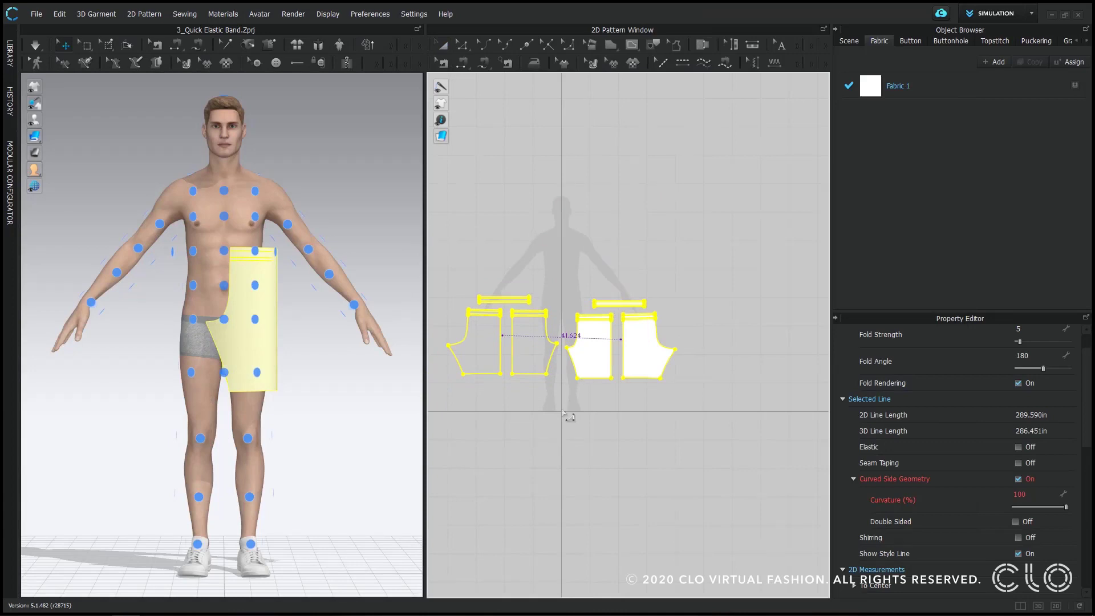
{"action": "left_click", "coordinate": [563, 412]}
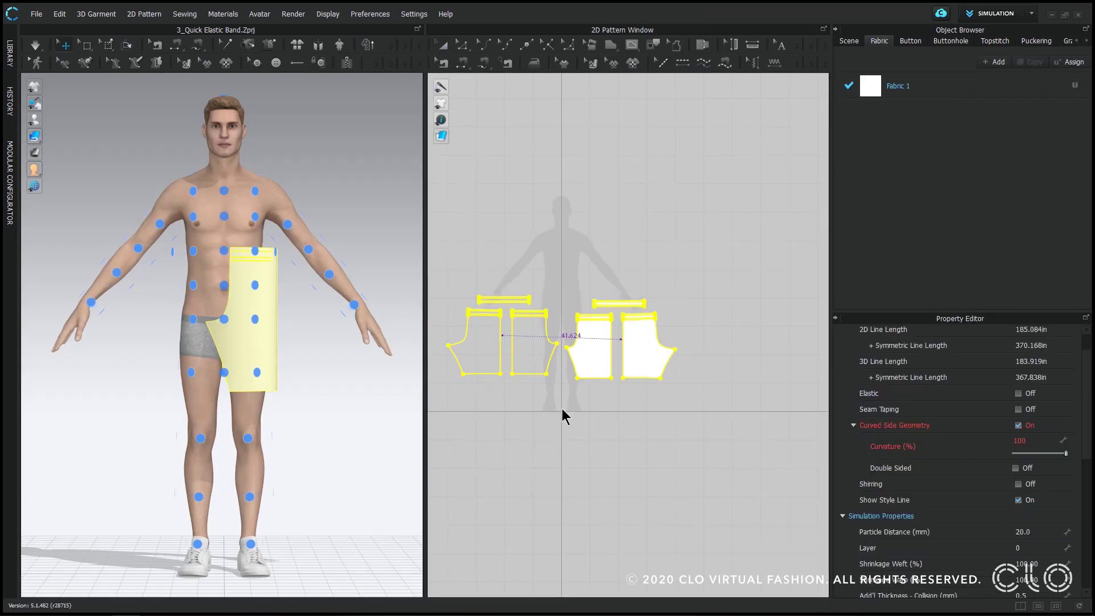
{"action": "left_click", "coordinate": [238, 384]}
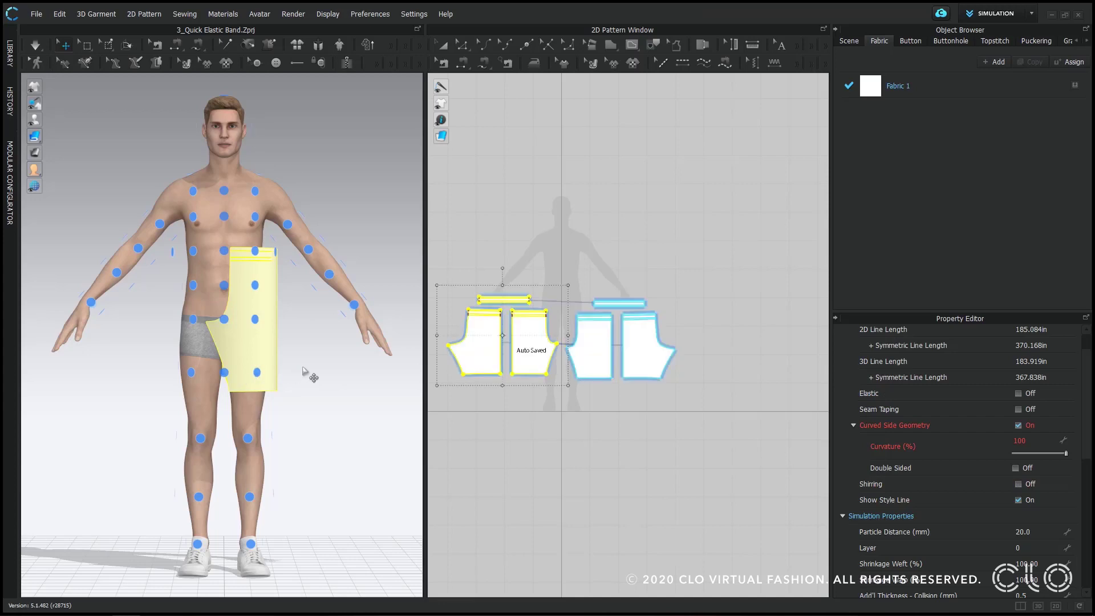
{"action": "left_click", "coordinate": [554, 443]}
Sew the inseams and the side seams between the front and back shorts pieces with Segment Sewing.
{"action": "key", "text": "i"}
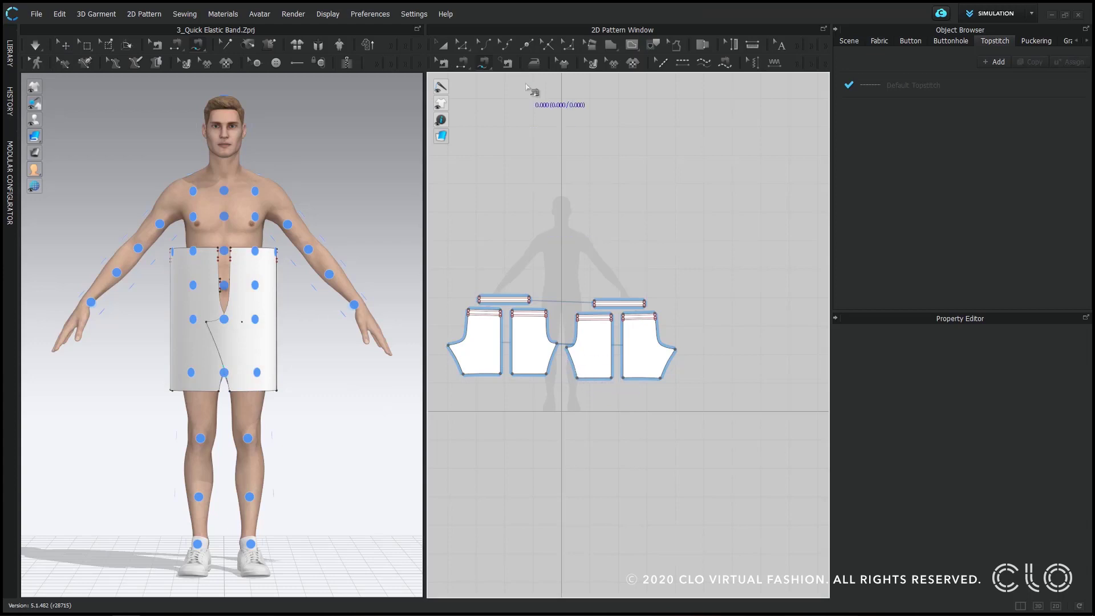
{"action": "left_click", "coordinate": [462, 63]}
{"action": "left_click", "coordinate": [568, 363]}
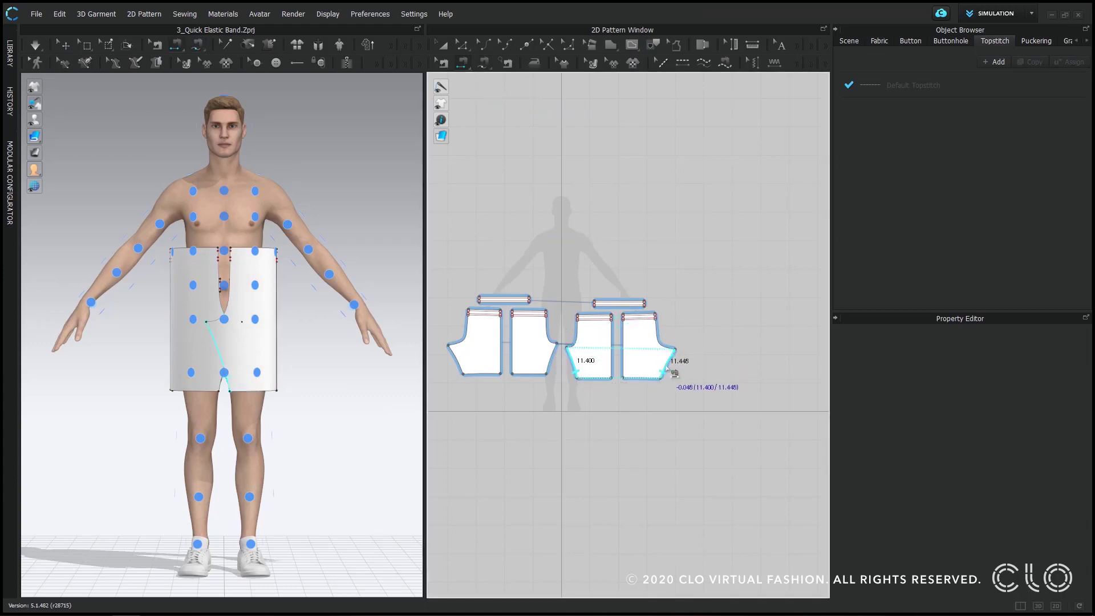
{"action": "left_click", "coordinate": [635, 358]}
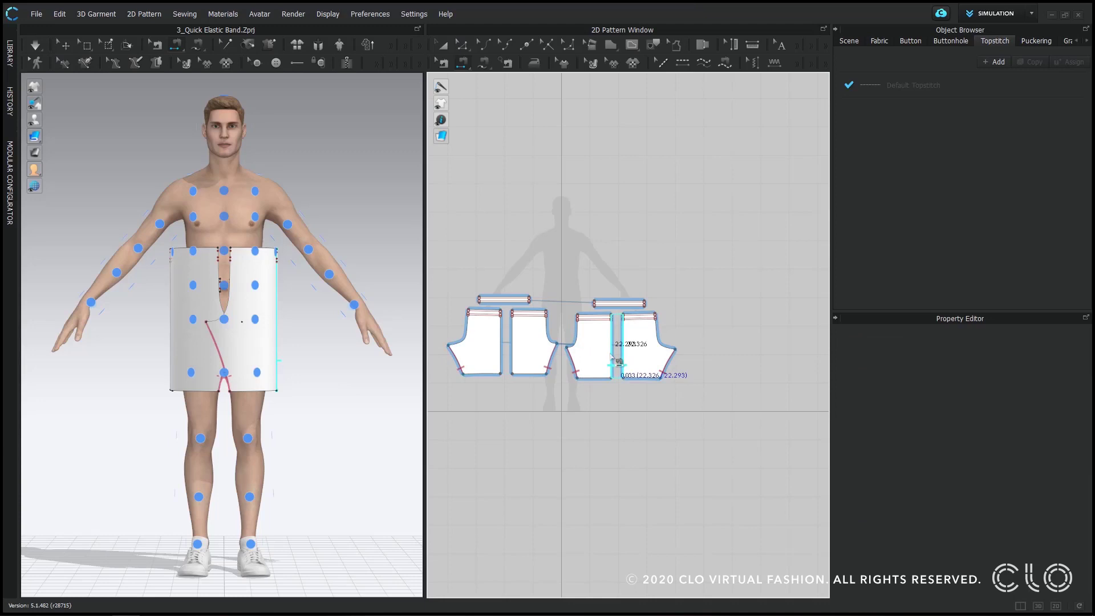
Sew the centre front and centre back rise seams to their mirrored pieces with Segment Sewing.
{"action": "left_click", "coordinate": [578, 334]}
{"action": "left_click", "coordinate": [558, 344]}
{"action": "left_click", "coordinate": [672, 339]}
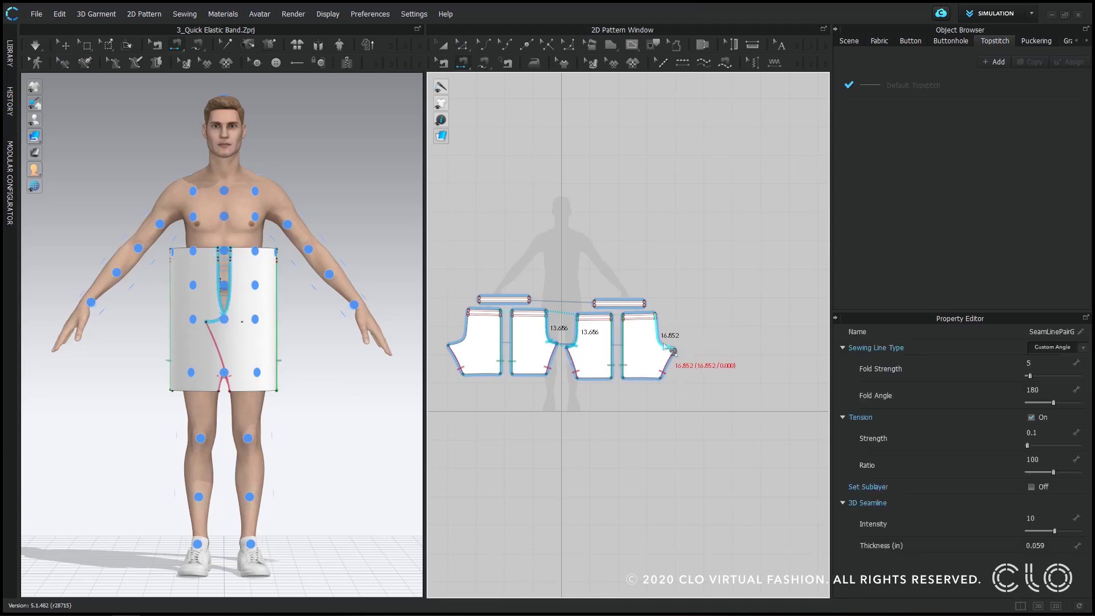
{"action": "left_click", "coordinate": [474, 344]}
Sew the elastic band's top edge to the top edges of both the front and back pieces as one M:N seam.
{"action": "left_click", "coordinate": [619, 306]}
{"action": "scroll", "coordinate": [594, 314], "scroll_direction": "up", "scroll_amount": 8}
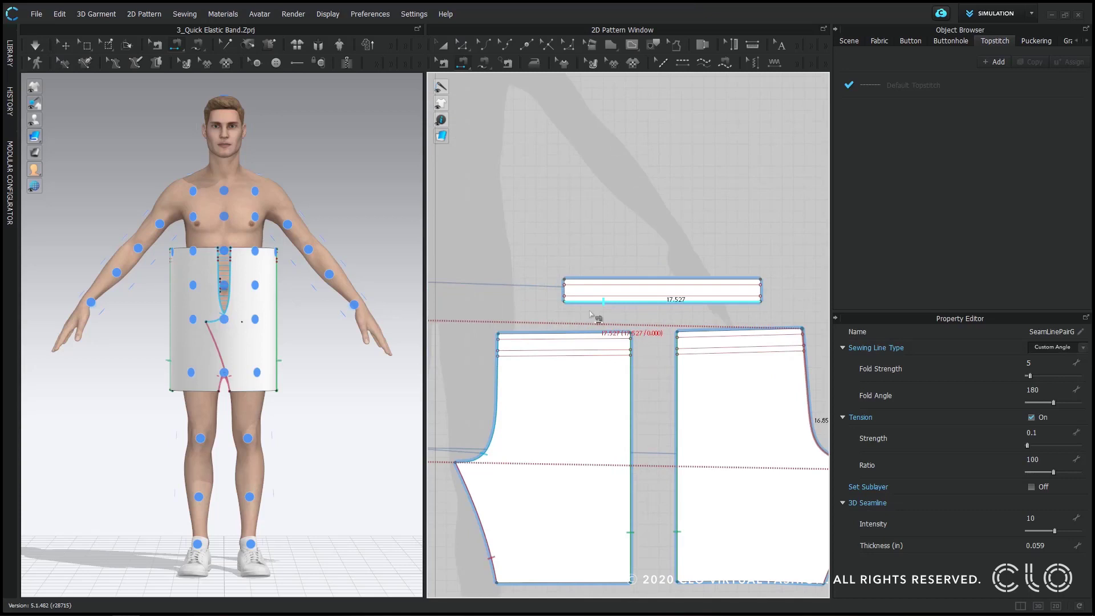
{"action": "scroll", "coordinate": [590, 254], "scroll_direction": "up", "scroll_amount": 2}
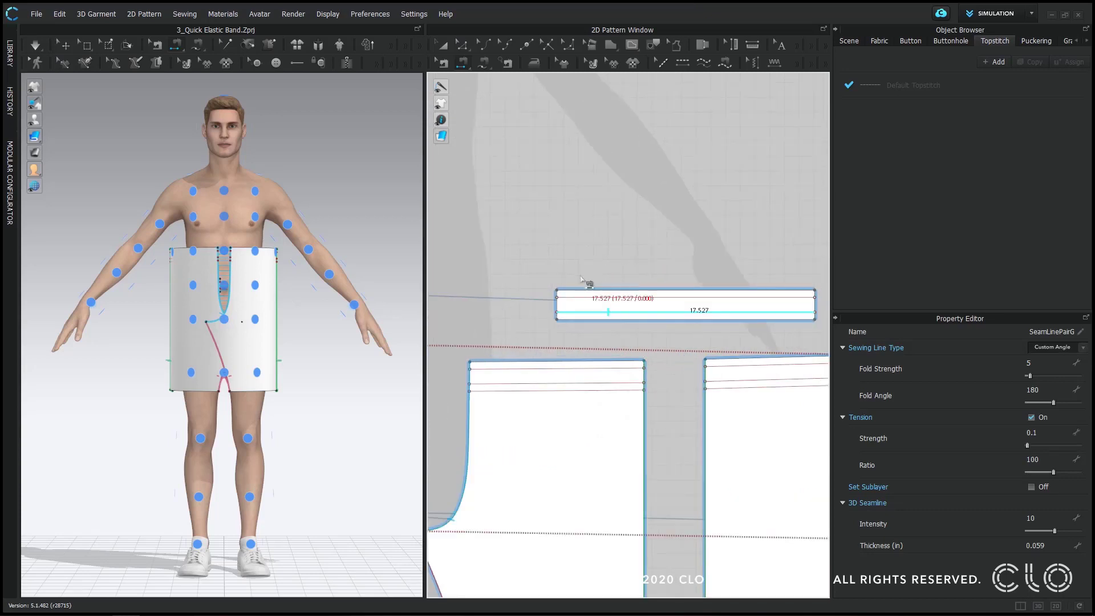
{"action": "scroll", "coordinate": [515, 325], "scroll_direction": "down", "scroll_amount": 2}
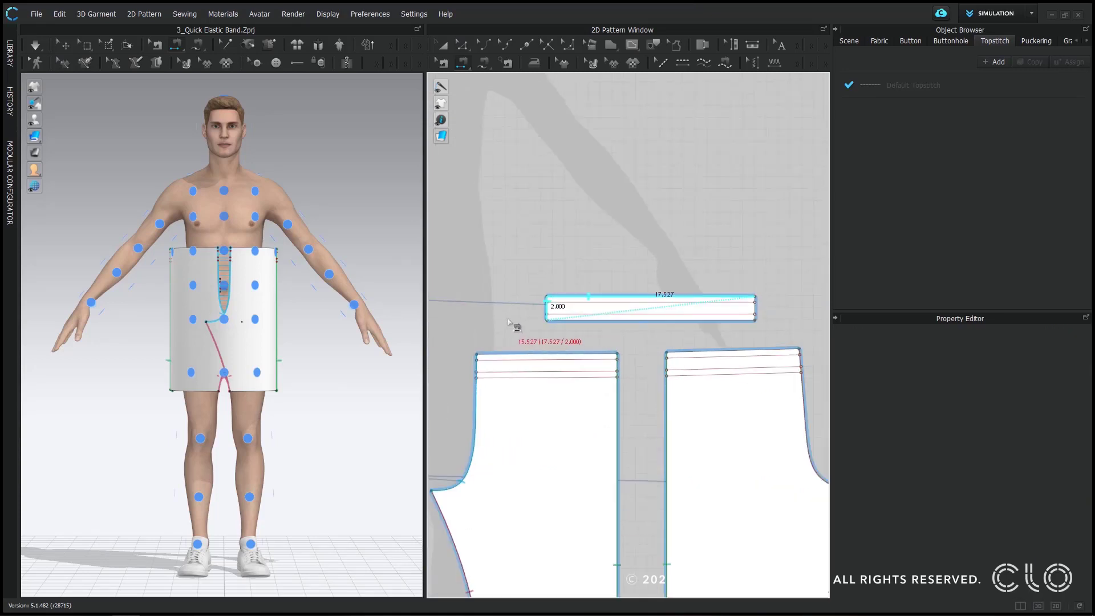
{"action": "left_click", "coordinate": [499, 352]}
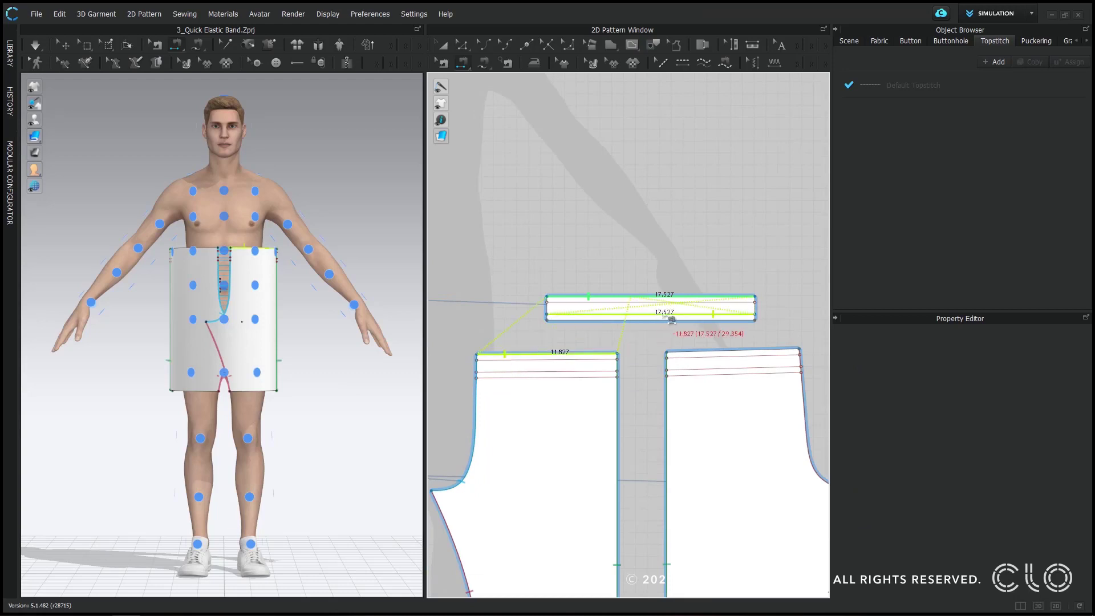
{"action": "left_click", "coordinate": [677, 355]}
{"action": "key", "text": "Return"}
Try to sew the elastic band's top edge to the uppermost internal lines of the front and back pieces.
{"action": "left_click", "coordinate": [501, 356]}
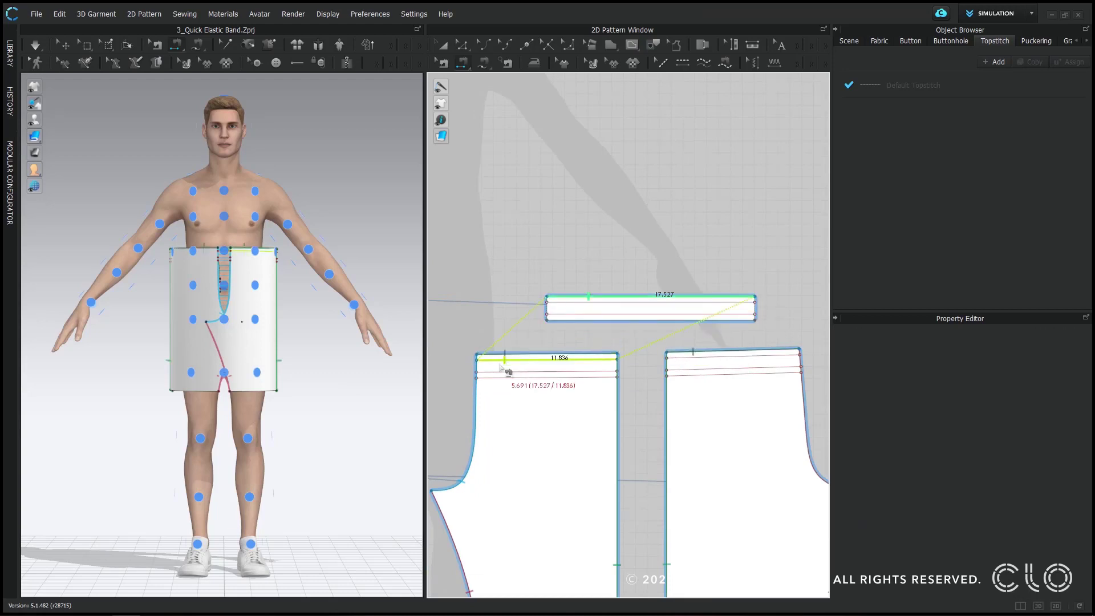
{"action": "left_click", "coordinate": [676, 356]}
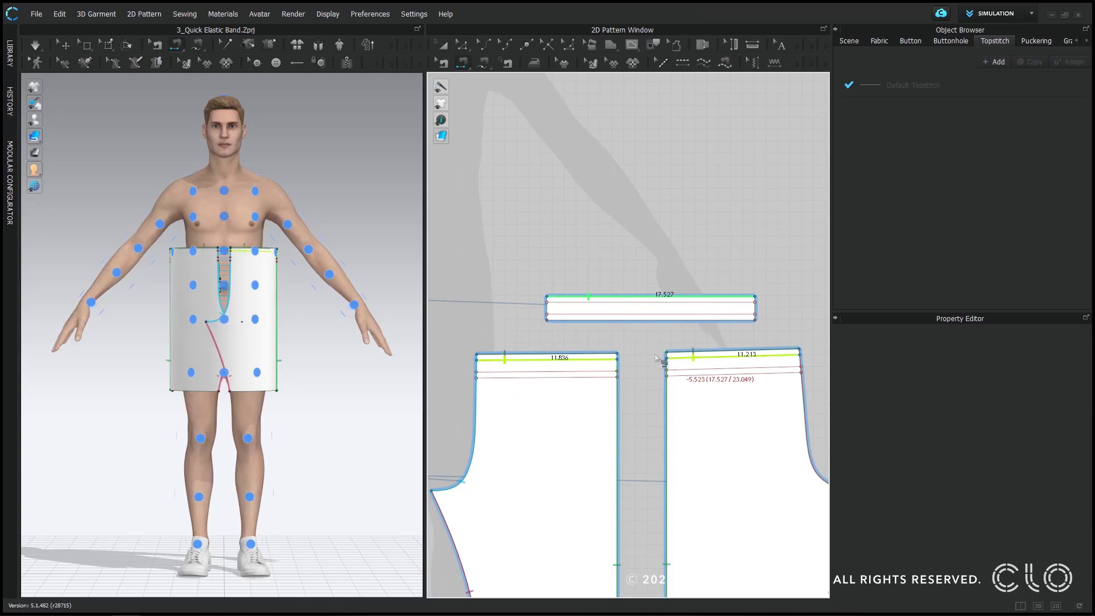
{"action": "key", "text": "Return"}
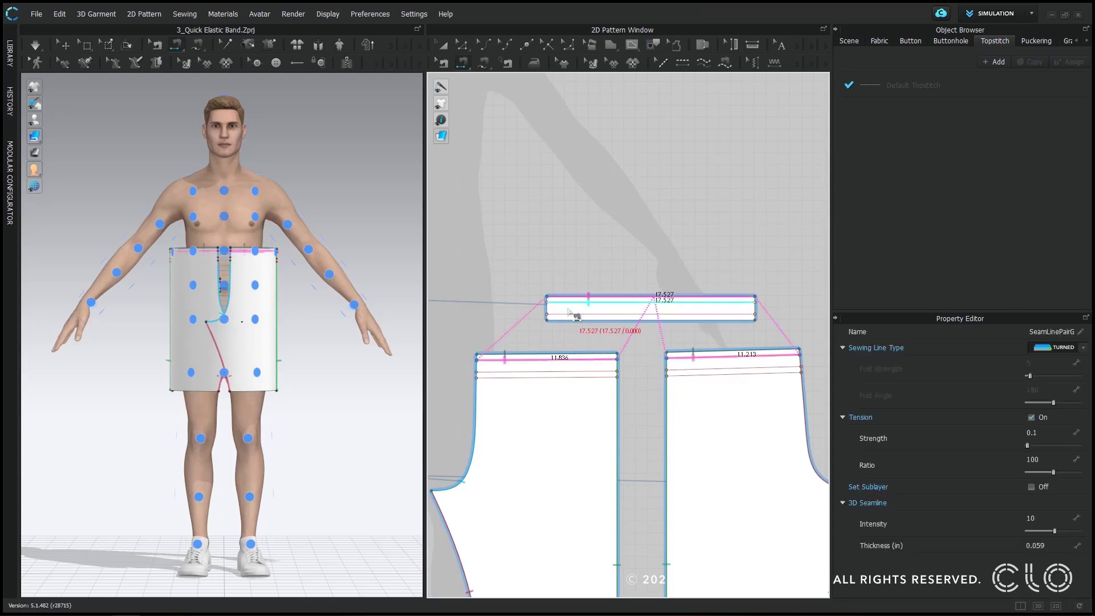
Sew the elastic band's upper internal line to the uppermost internal lines of the front and back pieces.
{"action": "left_click", "coordinate": [575, 311]}
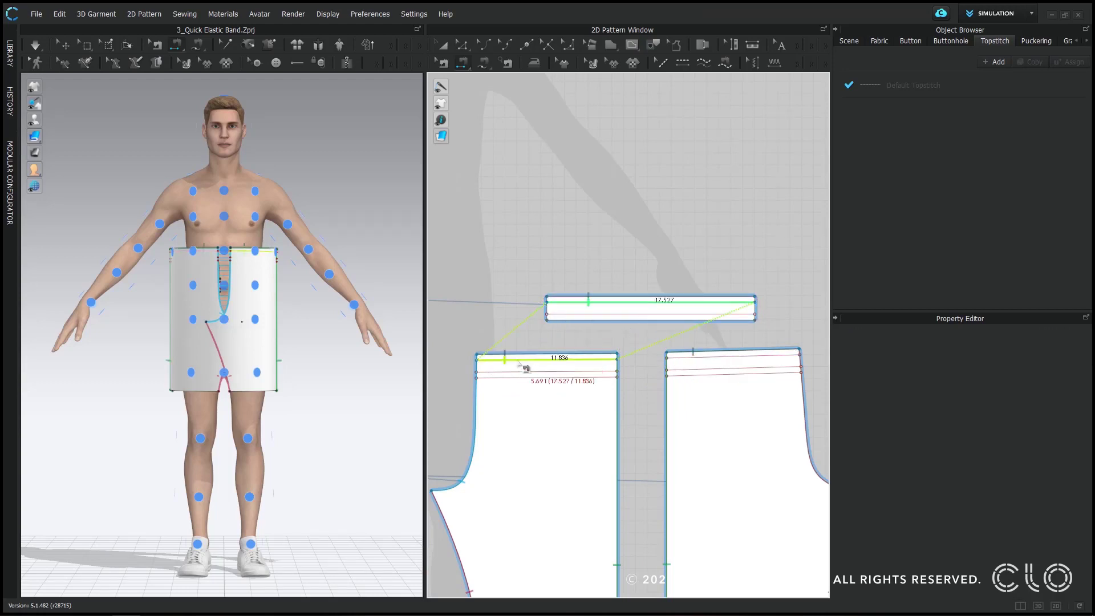
{"action": "left_click", "coordinate": [535, 360]}
{"action": "left_click", "coordinate": [692, 356]}
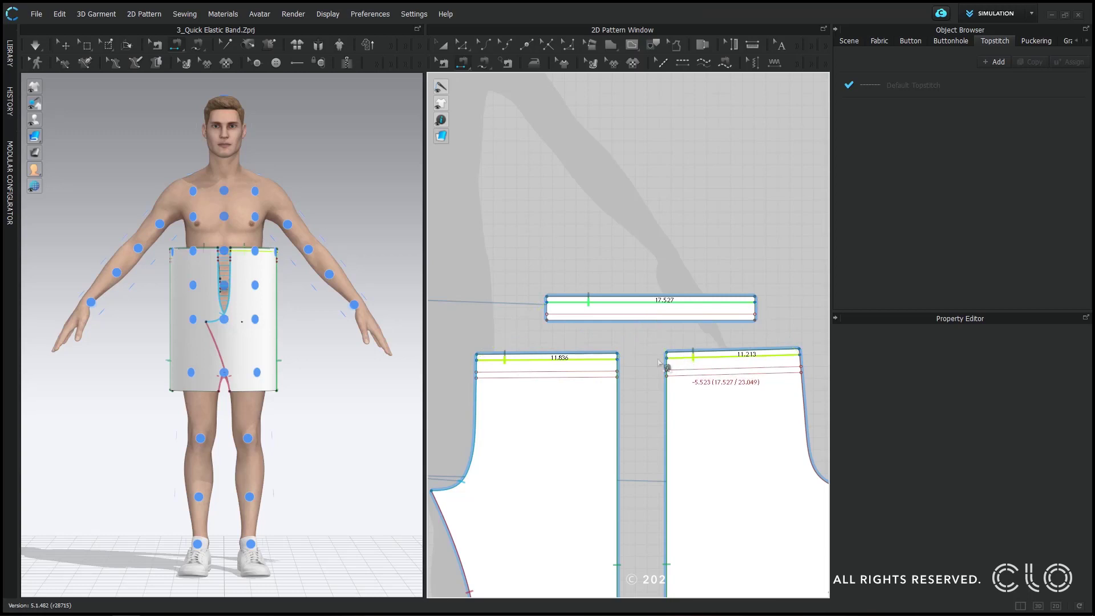
{"action": "key", "text": "Return"}
Sew the elastic band's lower internal line to the middle internal lines of the front and back pieces.
{"action": "left_click", "coordinate": [573, 316]}
{"action": "left_click", "coordinate": [503, 372]}
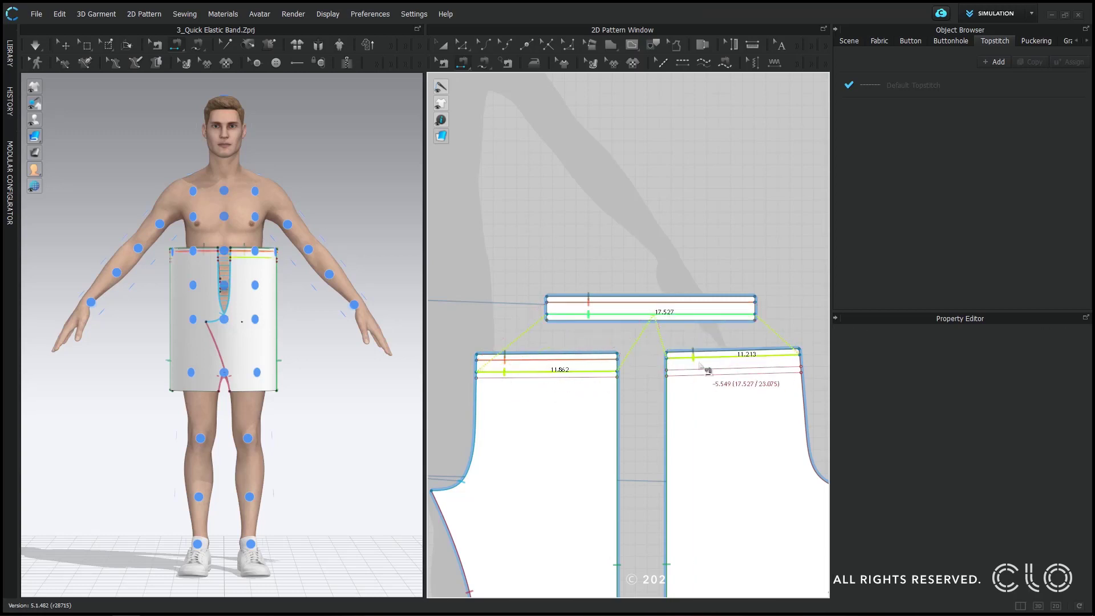
{"action": "left_click", "coordinate": [696, 372]}
{"action": "key", "text": "Return"}
Sew the elastic band's bottom edge to the lowest internal lines of the front and back pieces, and switch to Edit Sewing.
{"action": "left_click", "coordinate": [576, 320]}
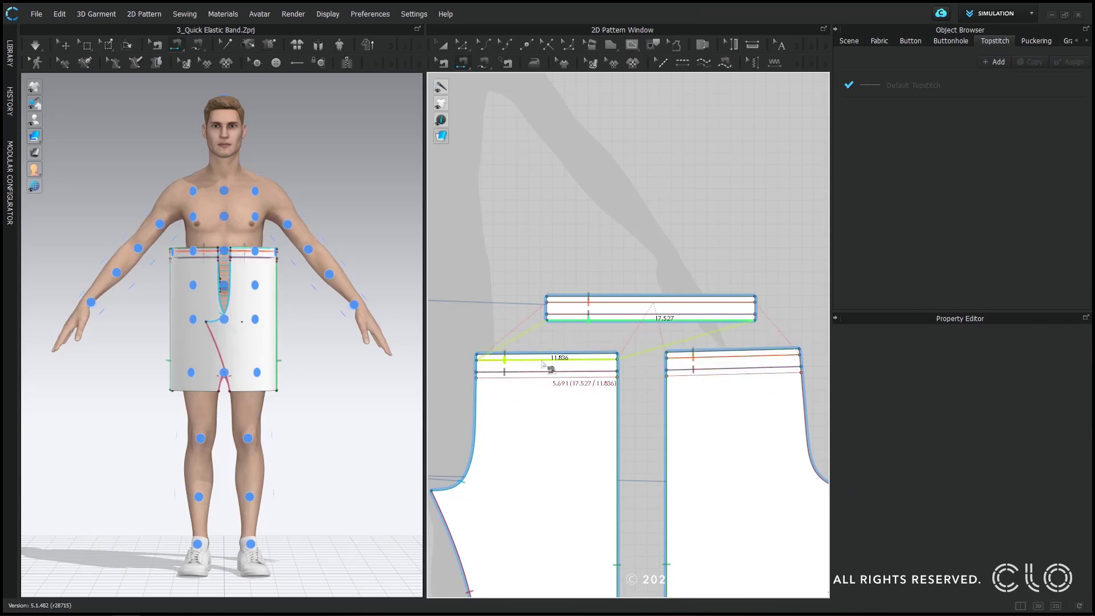
{"action": "left_click", "coordinate": [510, 378]}
{"action": "left_click", "coordinate": [696, 376]}
{"action": "key", "text": "Return"}
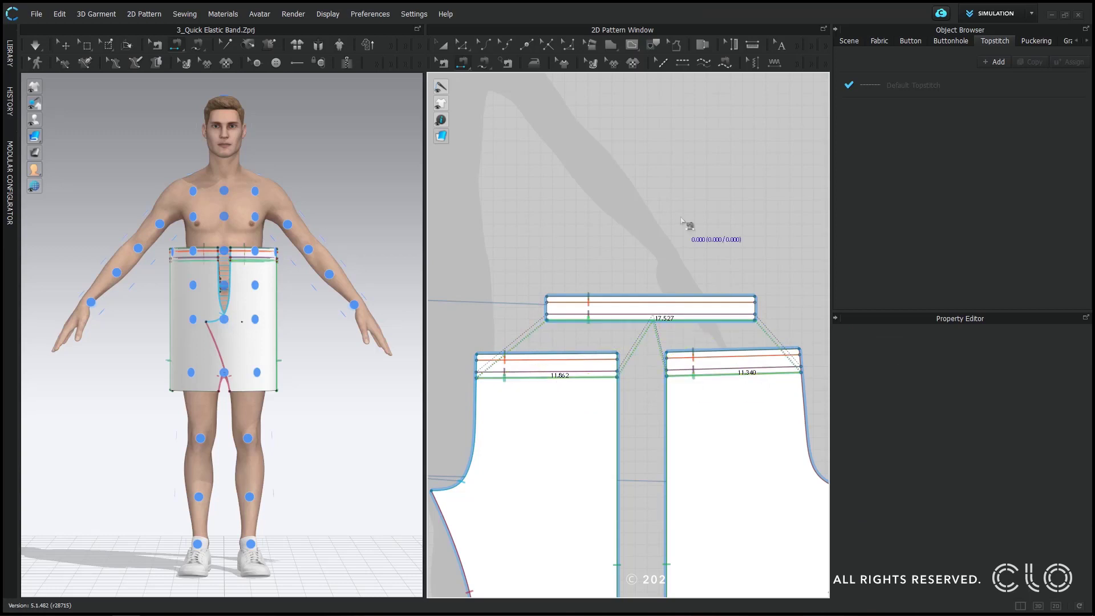
{"action": "left_click", "coordinate": [443, 63]}
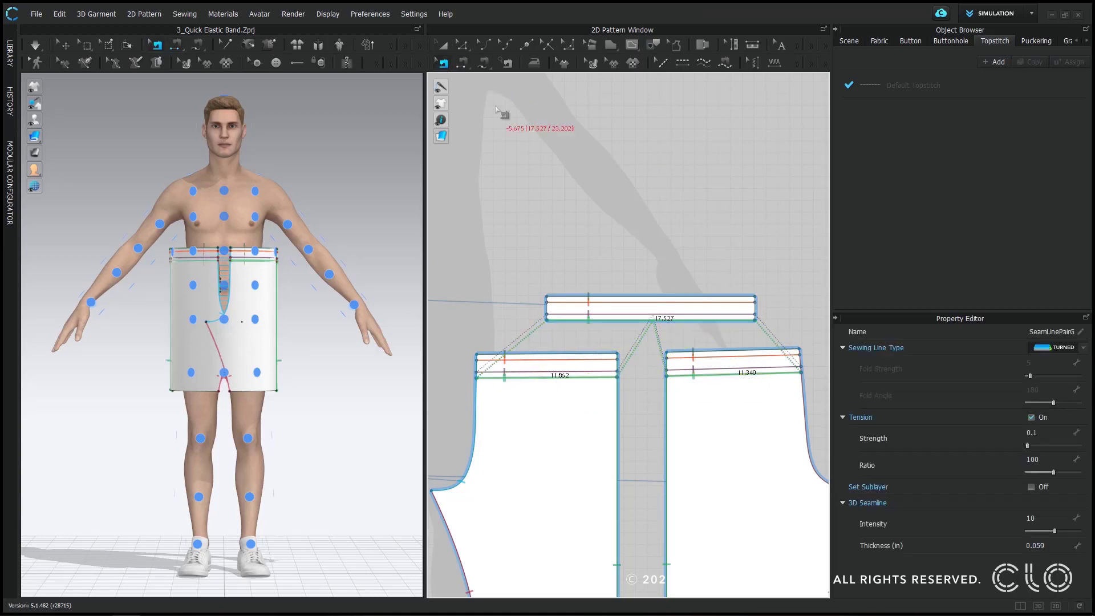
Set the sewing line type of the seam along the elastic band's top edge to Turned.
{"action": "left_click", "coordinate": [565, 301]}
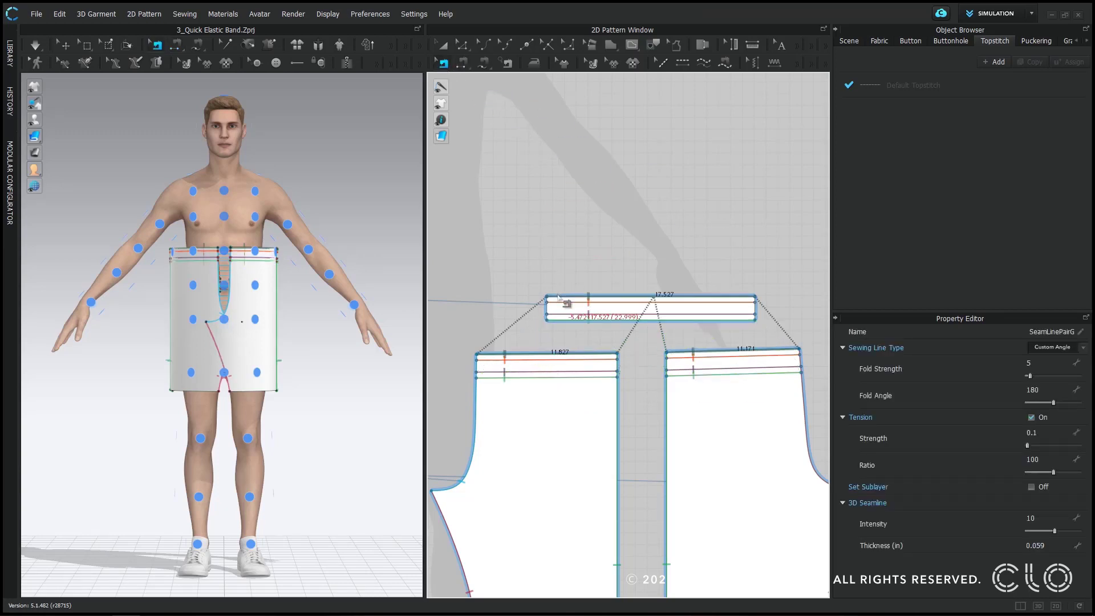
{"action": "left_click", "coordinate": [1054, 347]}
{"action": "left_click", "coordinate": [1053, 340]}
{"action": "left_click", "coordinate": [567, 203]}
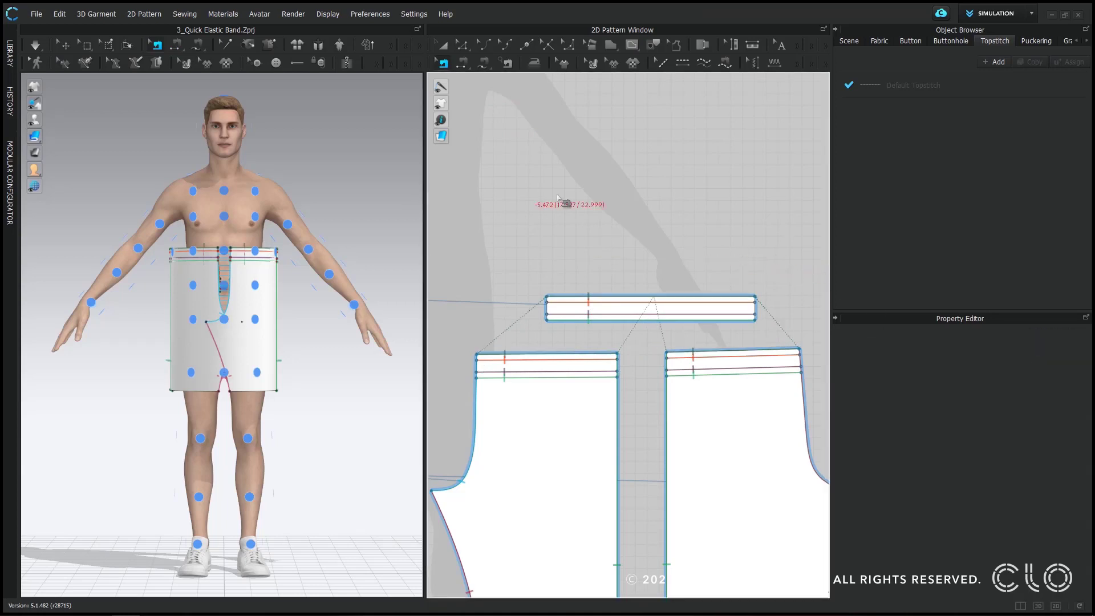
Try simulating the sewn shorts on the avatar, stop the simulation and undo the drape.
{"action": "left_click", "coordinate": [35, 44]}
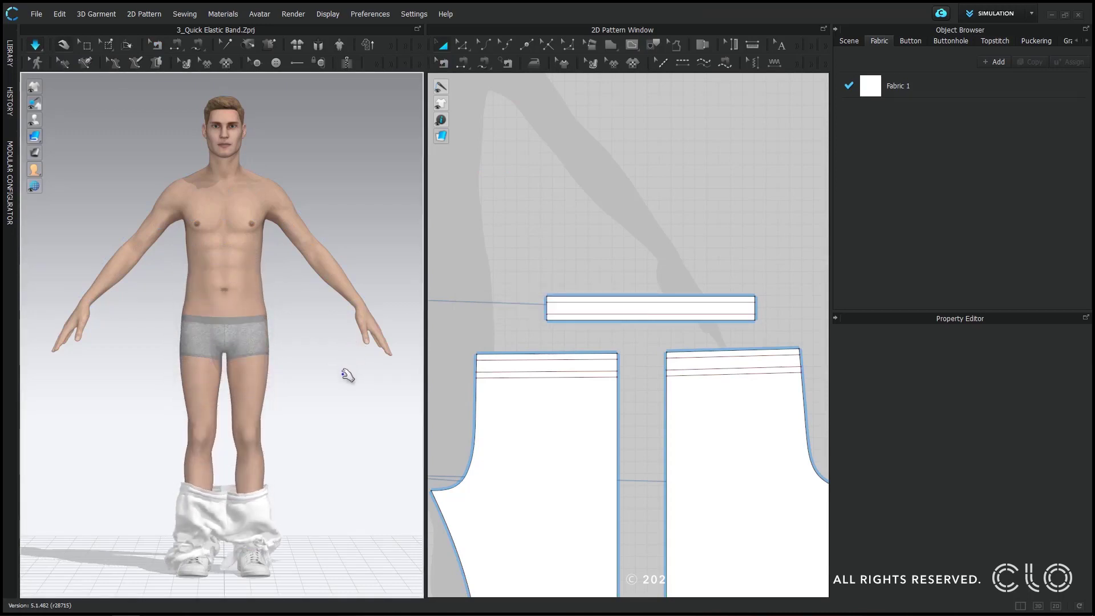
{"action": "key", "text": "space"}
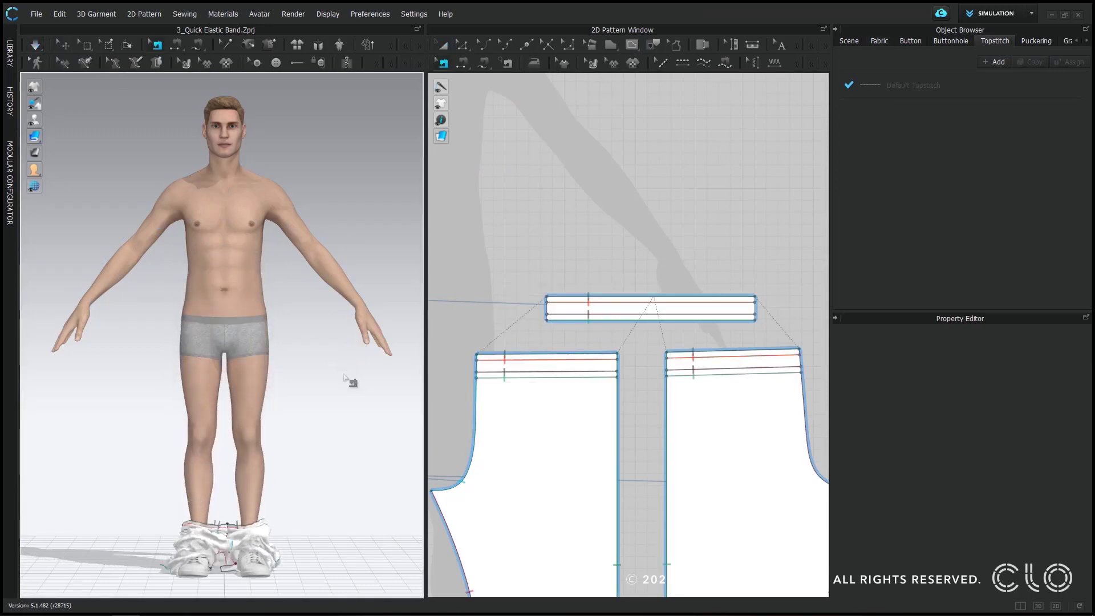
{"action": "key", "text": "ctrl+z"}
Turn on Elastic for the elastic band's top and bottom edges and both internal lines, and adjust the elastic ratio.
{"action": "left_click", "coordinate": [443, 45]}
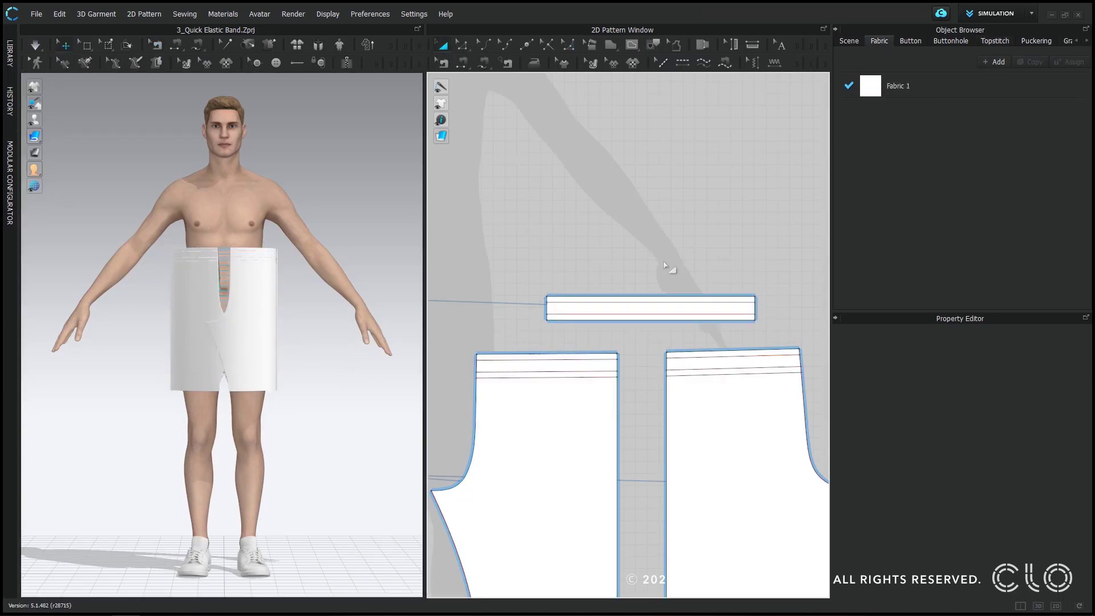
{"action": "left_click", "coordinate": [462, 45]}
{"action": "left_click", "coordinate": [613, 302]}
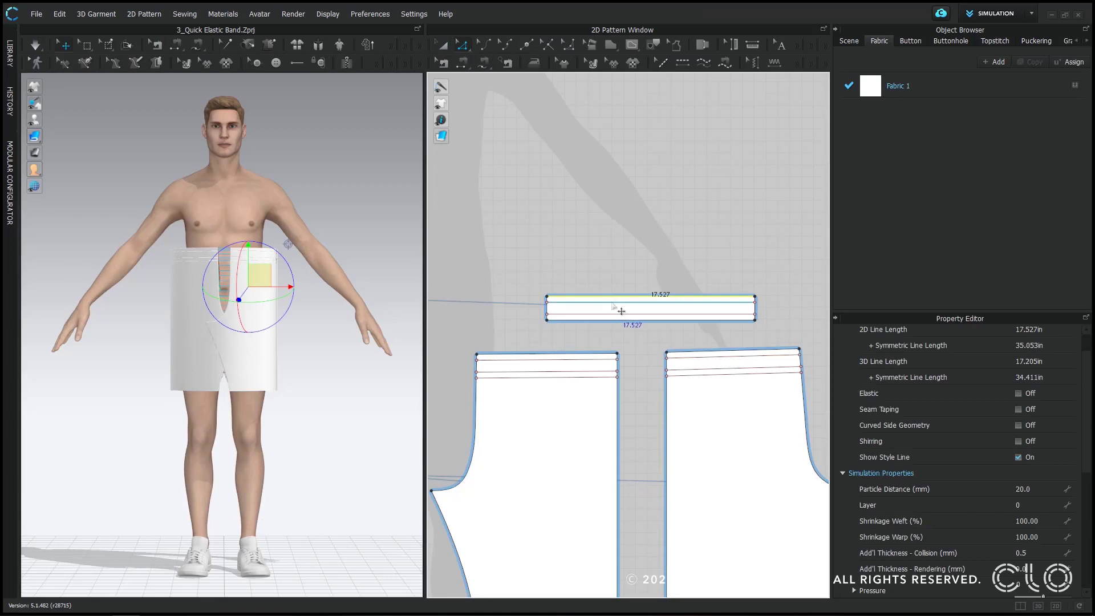
{"action": "left_click", "coordinate": [621, 314], "text": "shift"}
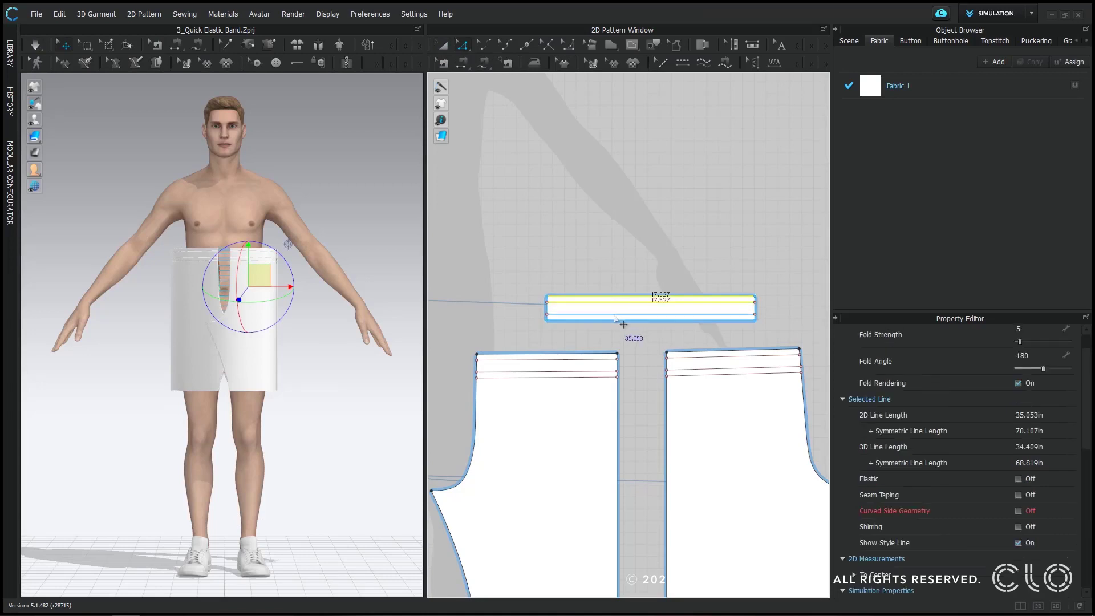
{"action": "left_click", "coordinate": [621, 302], "text": "shift"}
{"action": "left_click", "coordinate": [621, 320], "text": "shift"}
{"action": "scroll", "coordinate": [959, 399], "scroll_direction": "up", "scroll_amount": 1}
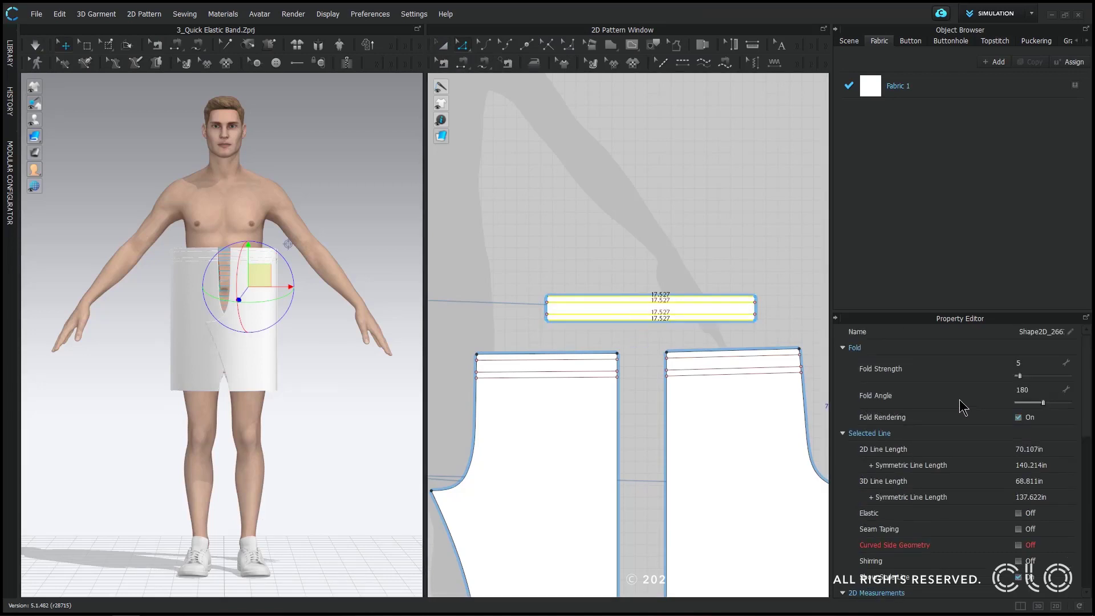
{"action": "left_click", "coordinate": [1018, 513]}
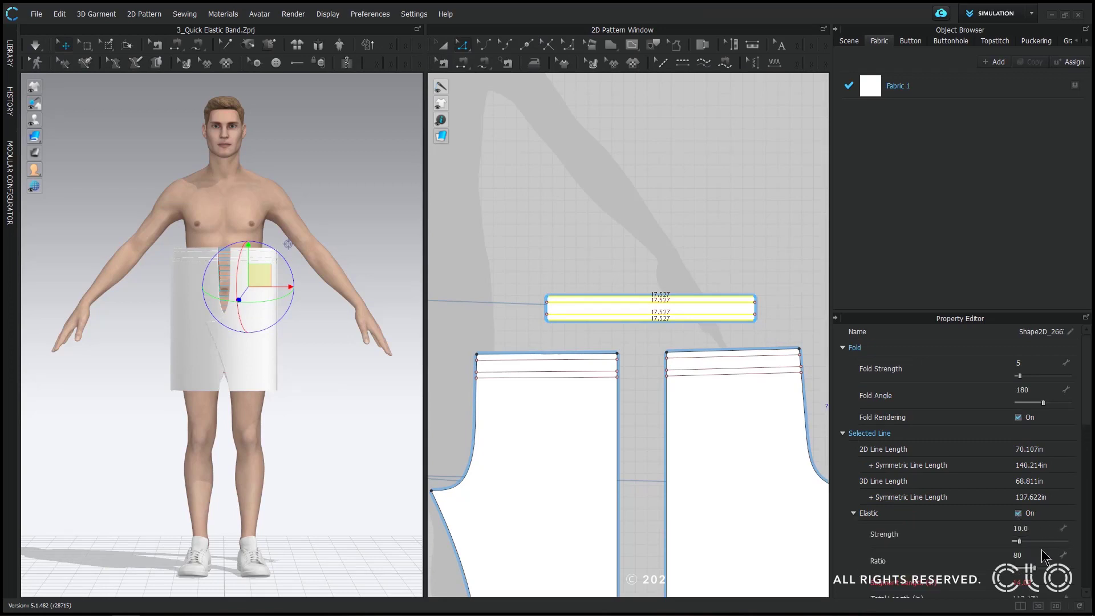
{"action": "left_click", "coordinate": [1041, 551]}
{"action": "key", "text": "Return"}
Simulate the shorts with the elasticated waistband on the avatar and adjust the drape at the waist.
{"action": "key", "text": "space"}
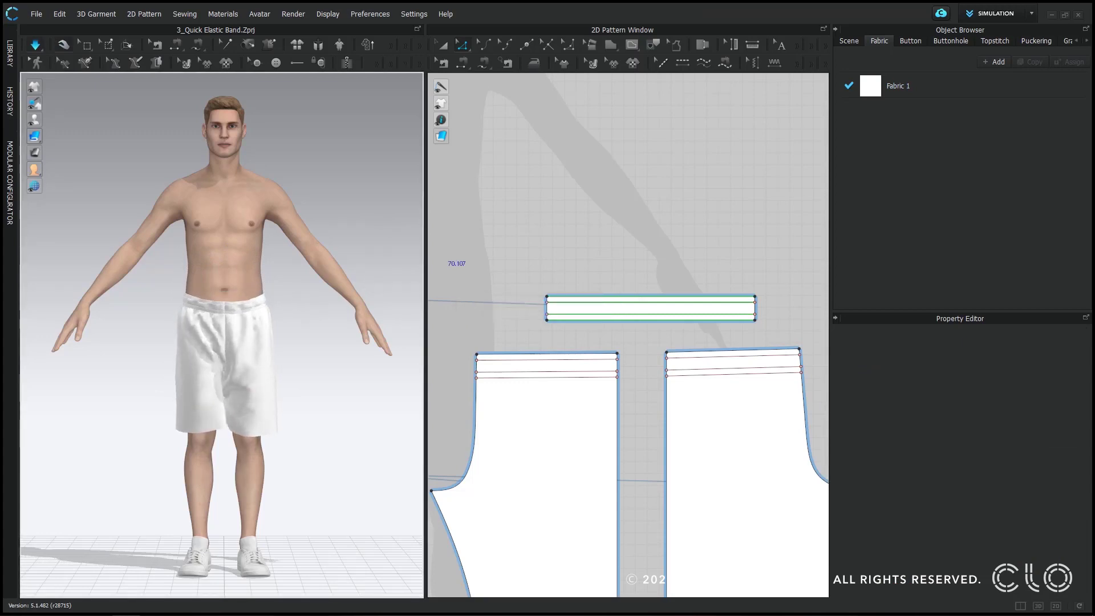
{"action": "scroll", "coordinate": [314, 307], "scroll_direction": "up", "scroll_amount": 3}
{"action": "left_click", "coordinate": [300, 266]}
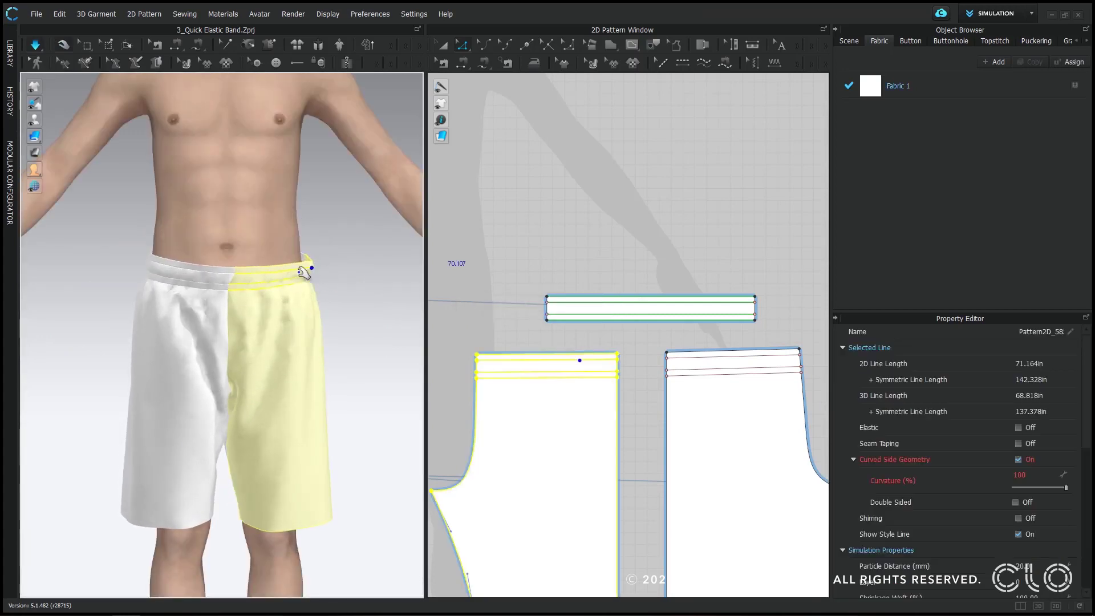
{"action": "left_click", "coordinate": [350, 320]}
{"action": "right_click_drag", "start_coordinate": [350, 320], "coordinate": [318, 281]}
Lower the particle distance of the front pieces, simulate the shorts again, and stop the simulation once the waistband gathers settle.
{"action": "left_click", "coordinate": [217, 342]}
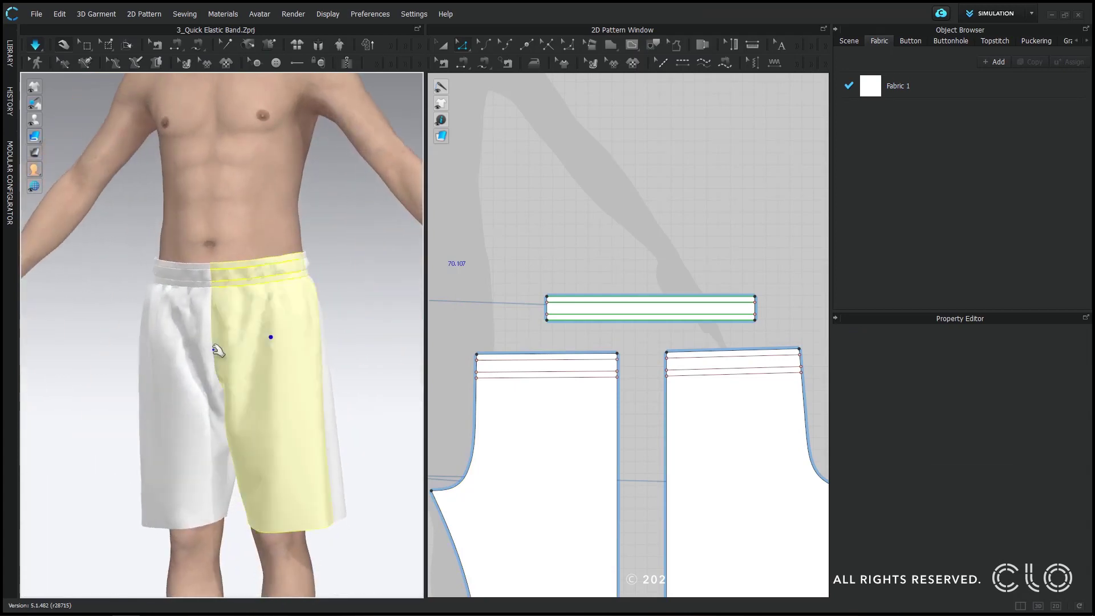
{"action": "left_click", "coordinate": [168, 345], "text": "shift"}
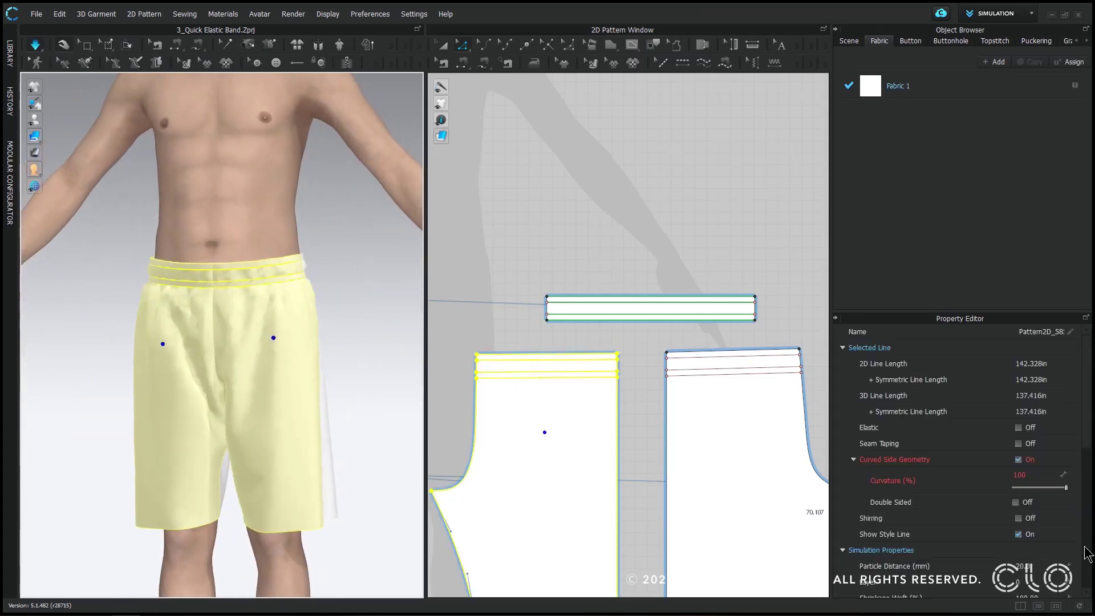
{"action": "left_click", "coordinate": [1043, 565]}
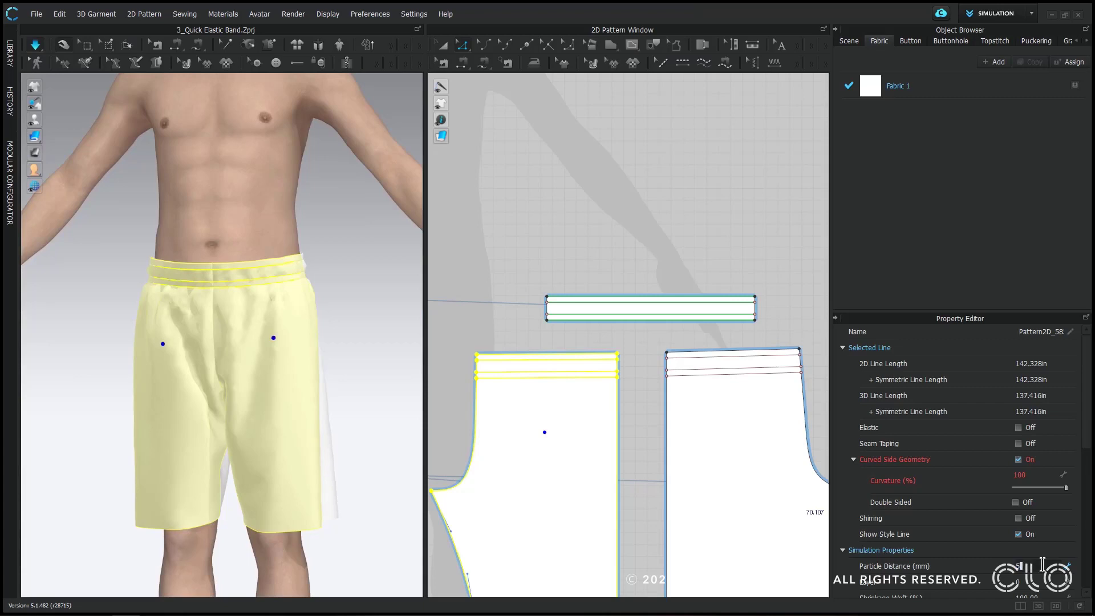
{"action": "left_click", "coordinate": [367, 246]}
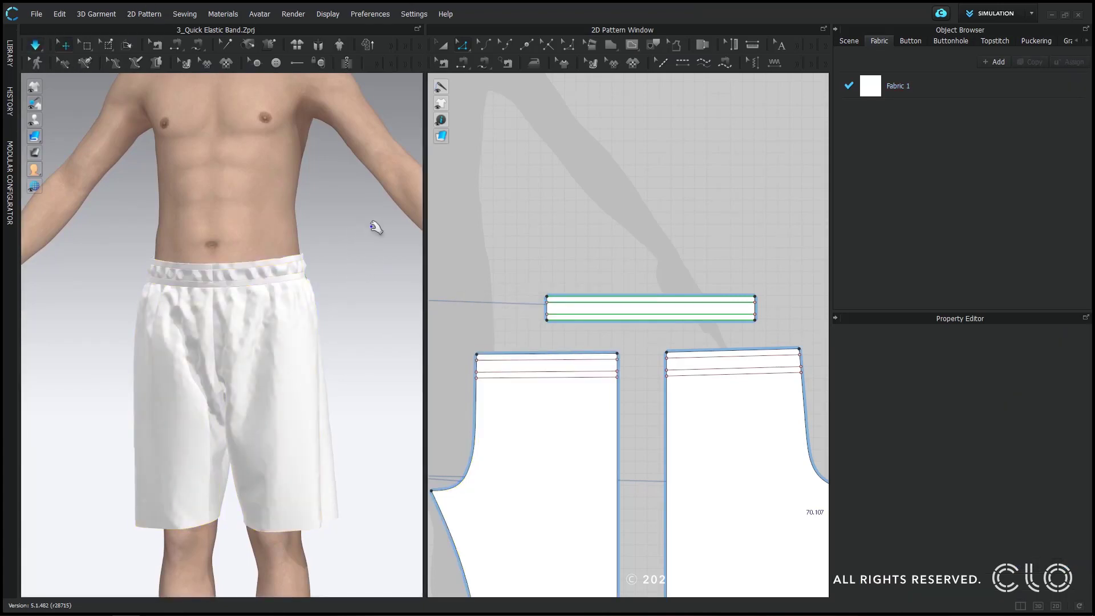
{"action": "key", "text": "space"}
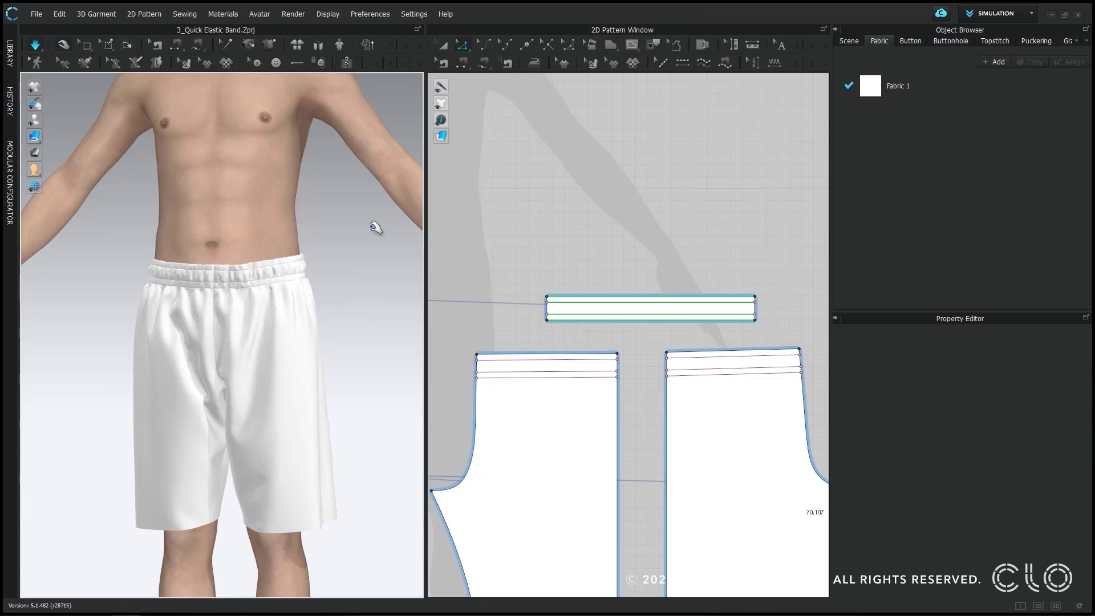
{"action": "scroll", "coordinate": [296, 302], "scroll_direction": "up", "scroll_amount": 5}
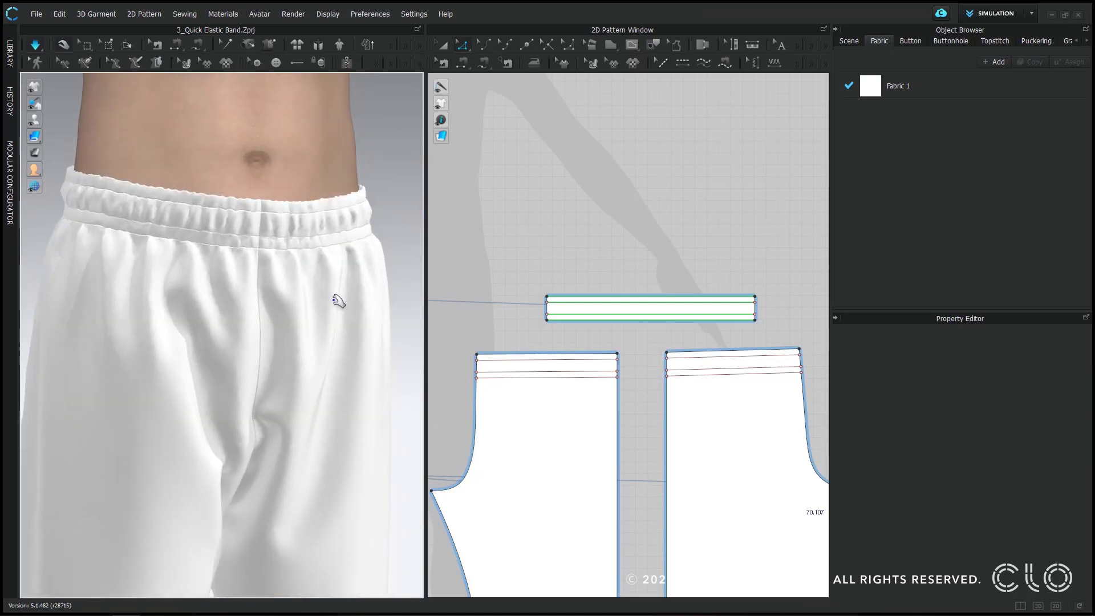
{"action": "key", "text": "space"}
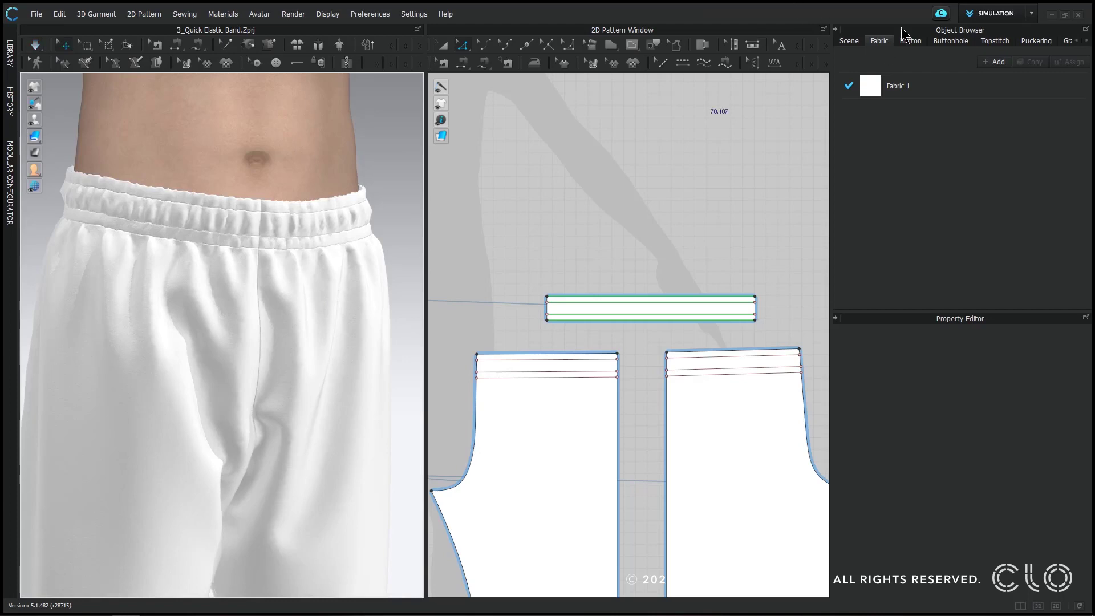
Replace the default topstitch with 02_Single_(Heavy).sst from the library's Hardware and Trims topstitches.
{"action": "left_click", "coordinate": [995, 41]}
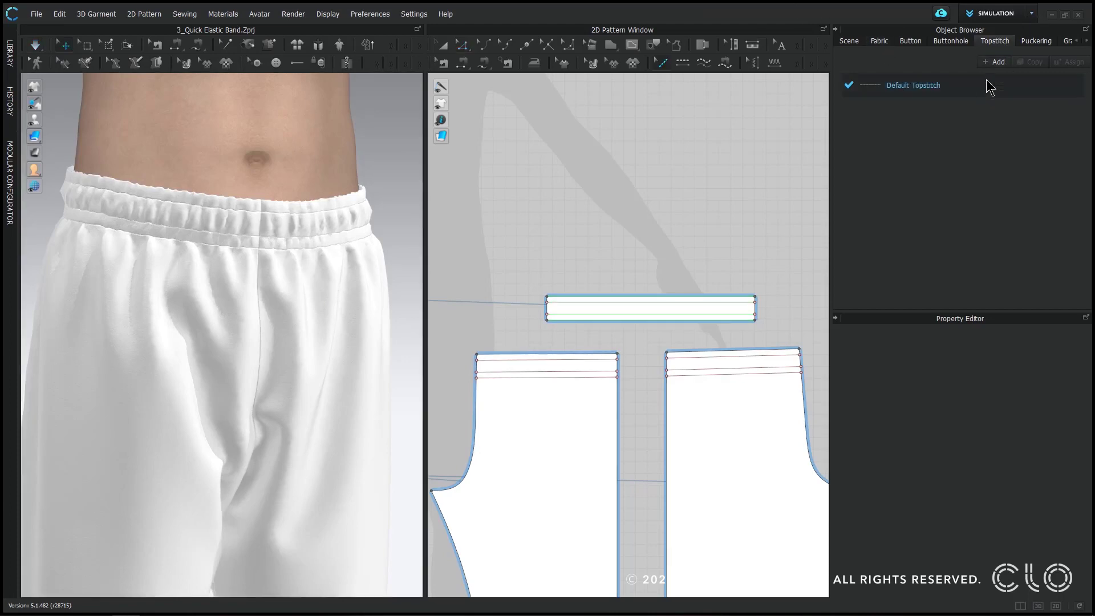
{"action": "left_click", "coordinate": [10, 54]}
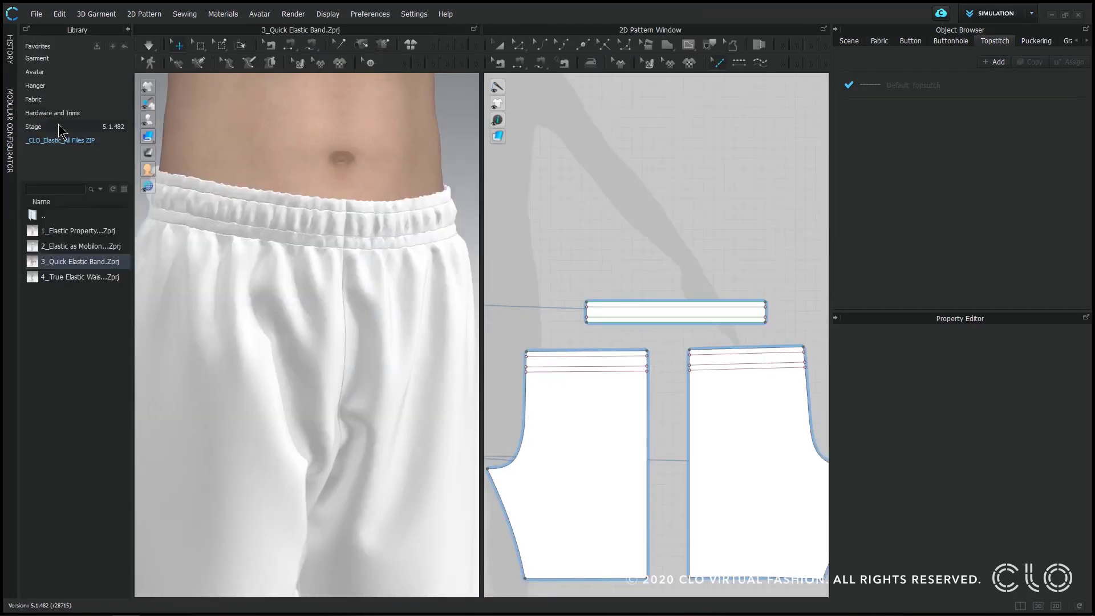
{"action": "left_click", "coordinate": [46, 114]}
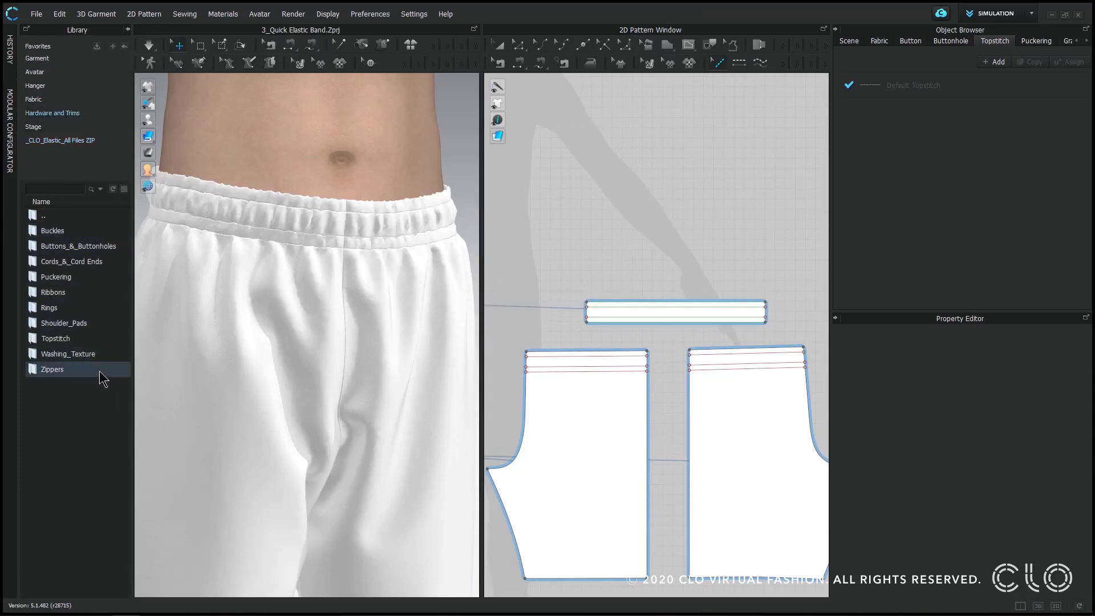
{"action": "double_click", "coordinate": [57, 339]}
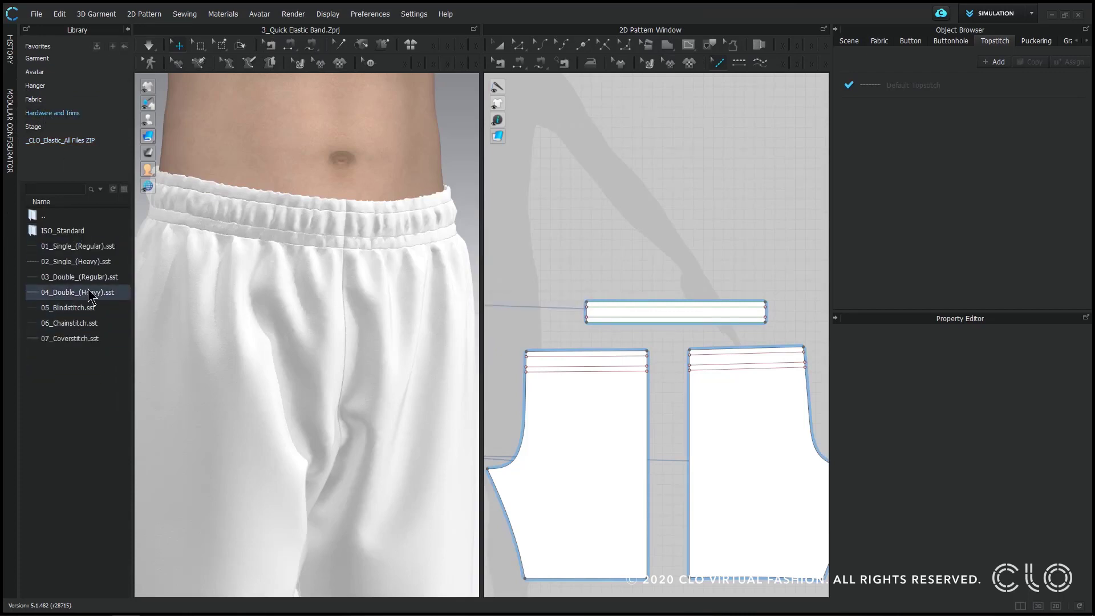
{"action": "mouse_move", "coordinate": [85, 267]}
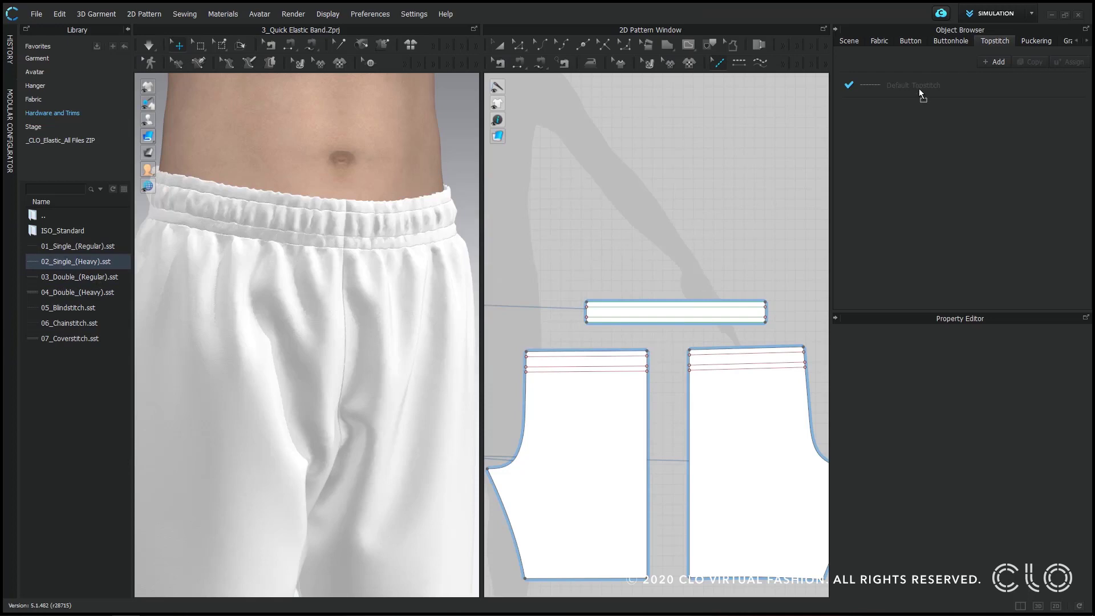
{"action": "left_click_drag", "start_coordinate": [725, 110], "coordinate": [727, 109]}
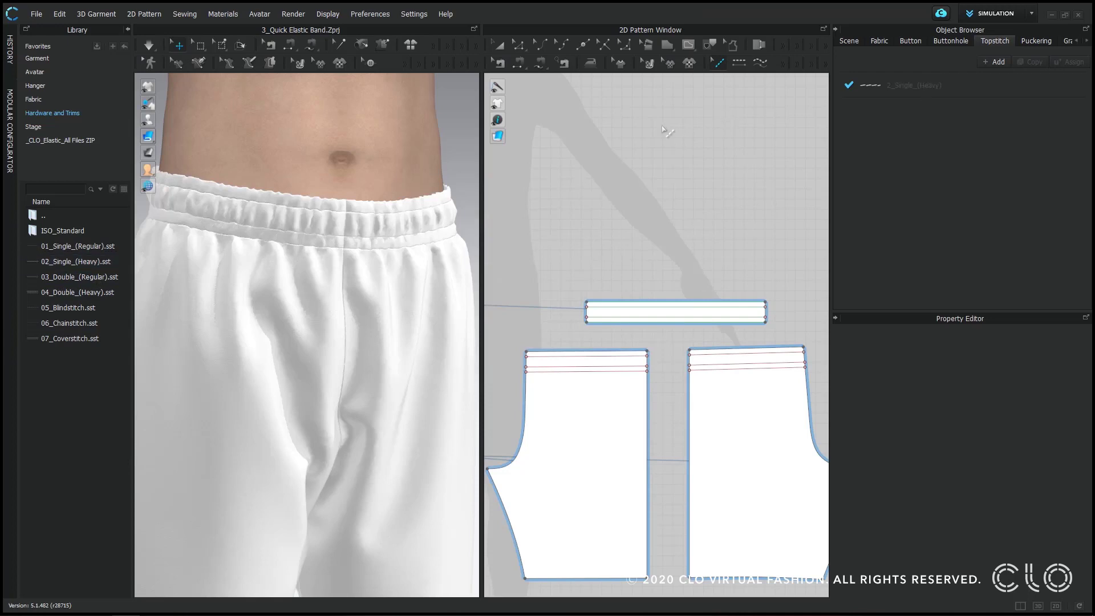
Apply the heavy single topstitch to the three waistband internal lines on both the front and back pieces.
{"action": "left_click", "coordinate": [740, 65]}
{"action": "left_click", "coordinate": [604, 394]}
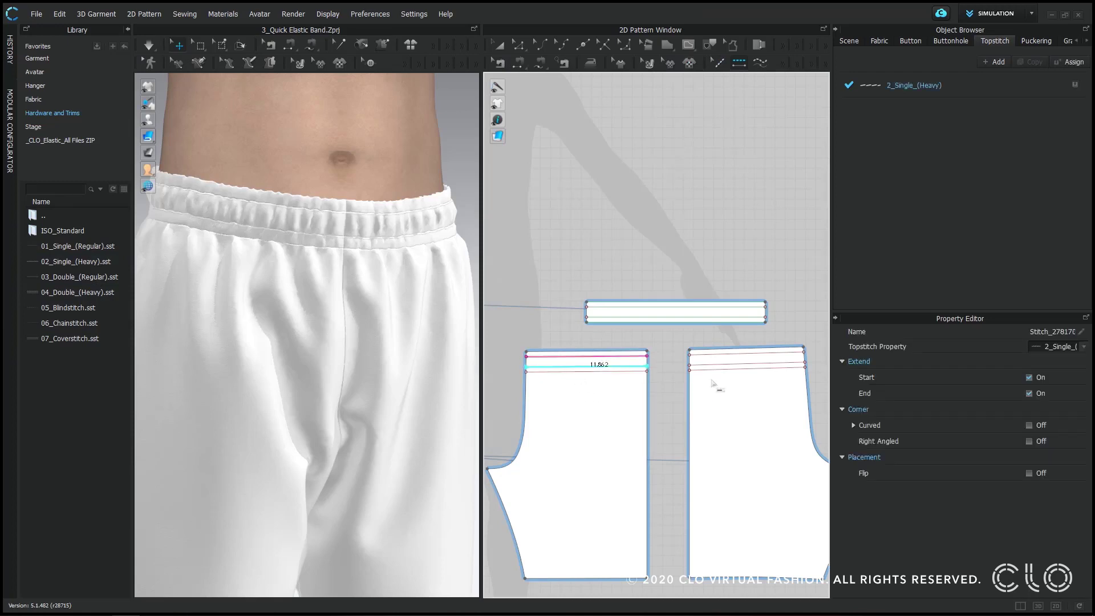
{"action": "left_click", "coordinate": [609, 384]}
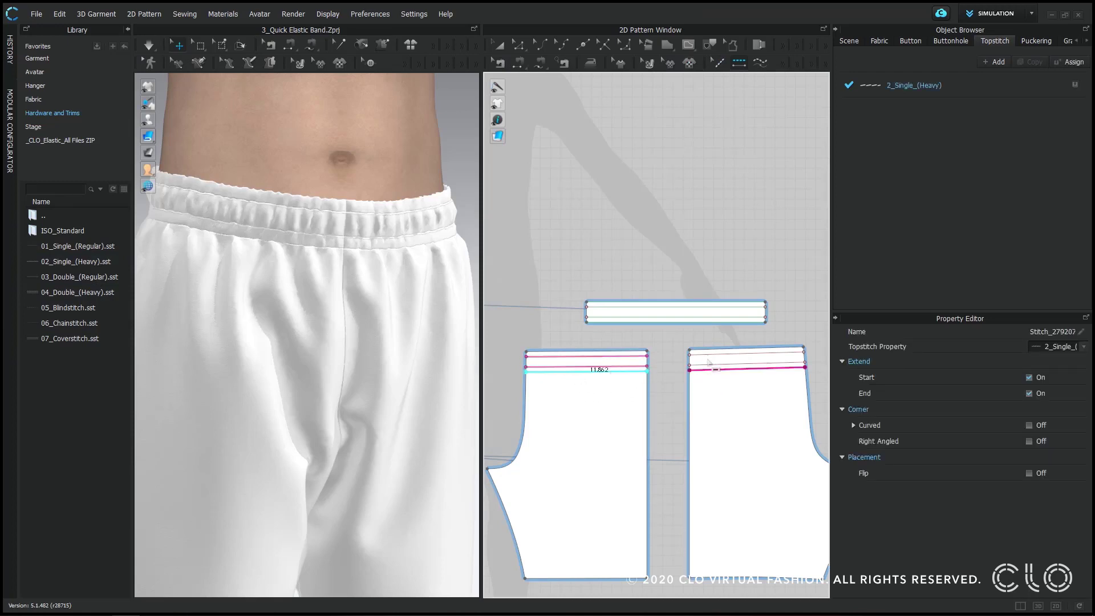
{"action": "left_click", "coordinate": [706, 369]}
{"action": "left_click", "coordinate": [712, 362]}
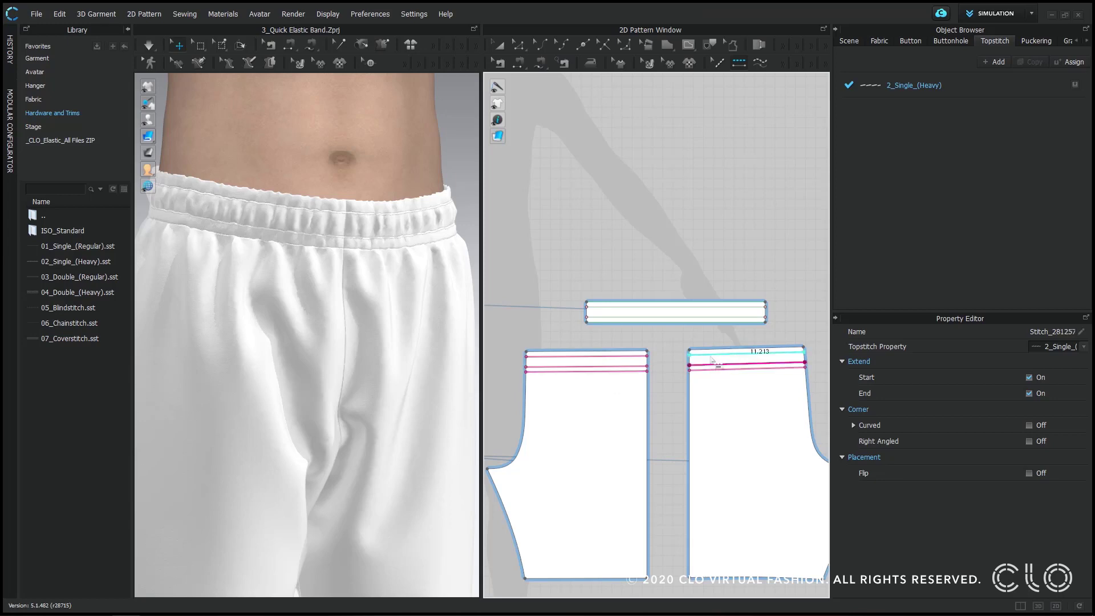
Set the heavy single topstitch's colour to Blue 1 and check the stitching on the waistband.
{"action": "left_click", "coordinate": [923, 91]}
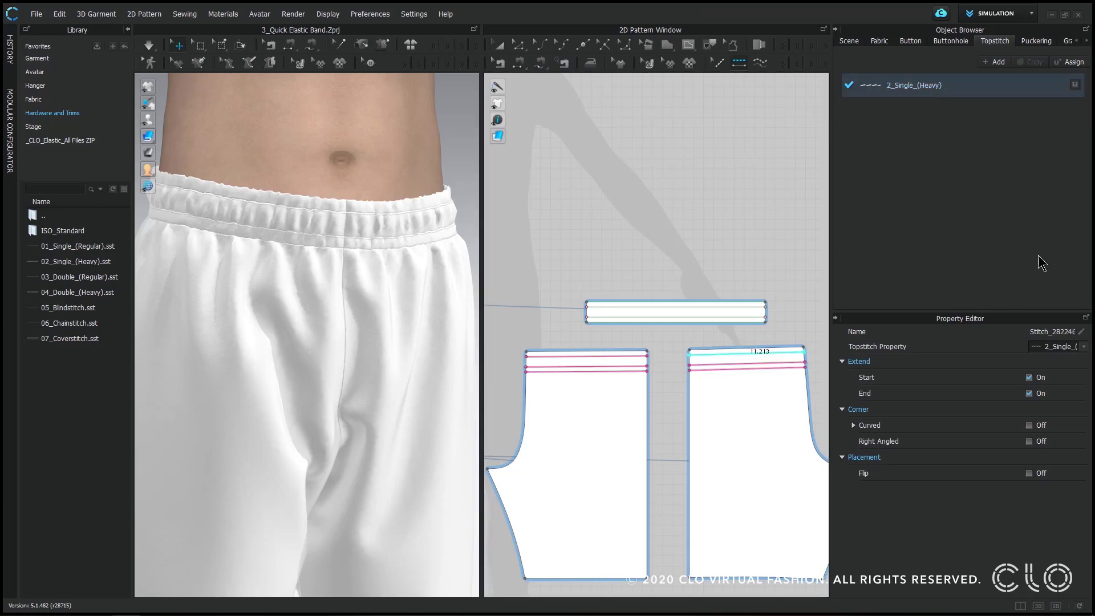
{"action": "scroll", "coordinate": [1079, 411], "scroll_direction": "up", "scroll_amount": 2}
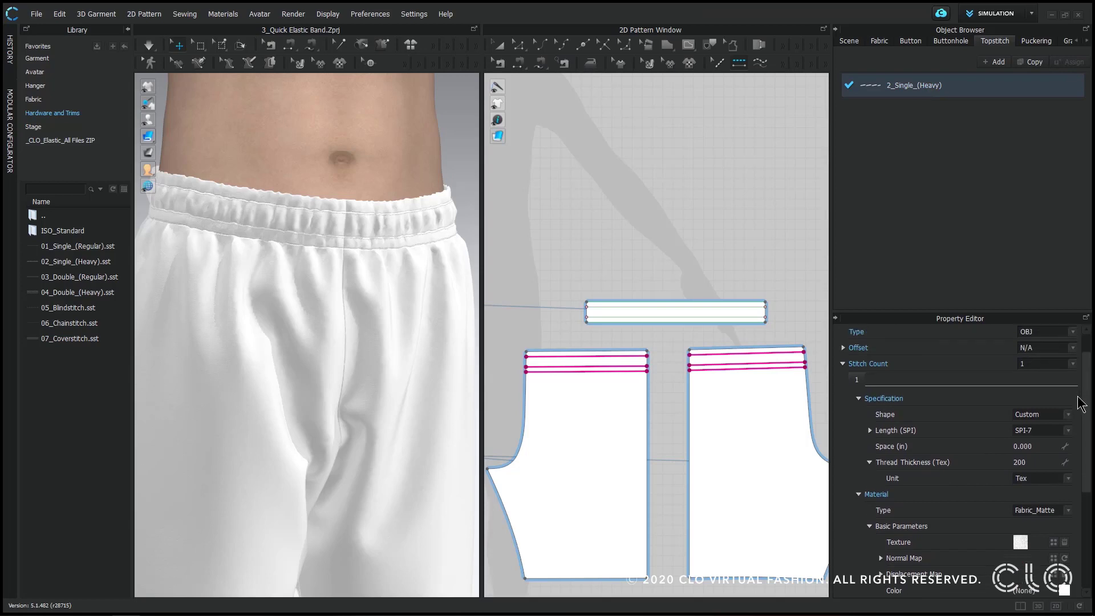
{"action": "left_click", "coordinate": [1037, 352]}
{"action": "left_click", "coordinate": [1036, 353]}
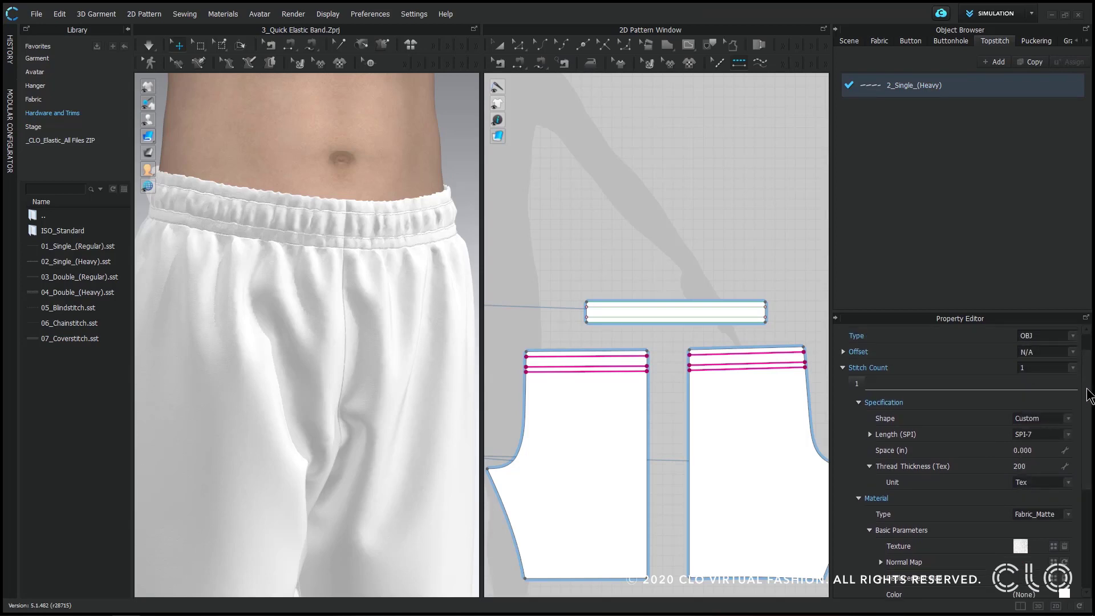
{"action": "scroll", "coordinate": [1090, 410], "scroll_direction": "down", "scroll_amount": 3}
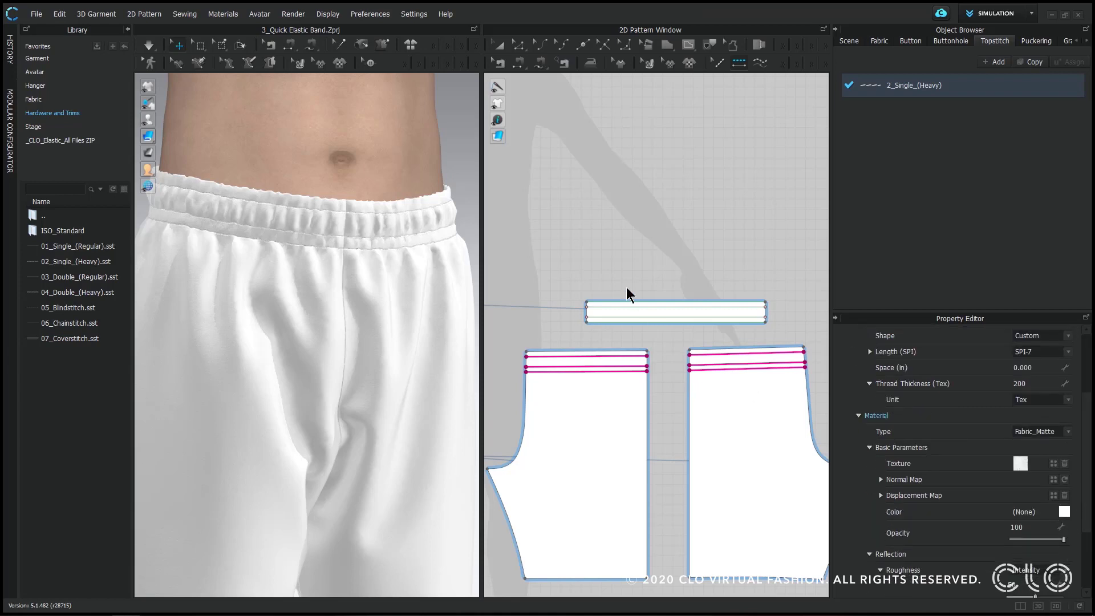
{"action": "left_click", "coordinate": [1064, 512]}
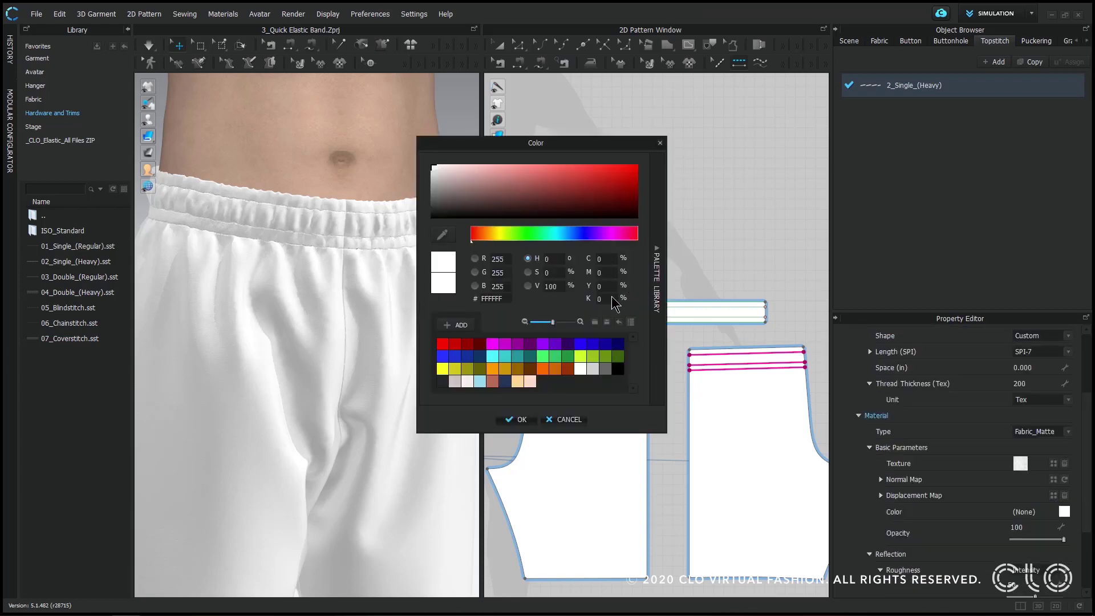
{"action": "left_click", "coordinate": [580, 344]}
{"action": "left_click", "coordinate": [509, 419]}
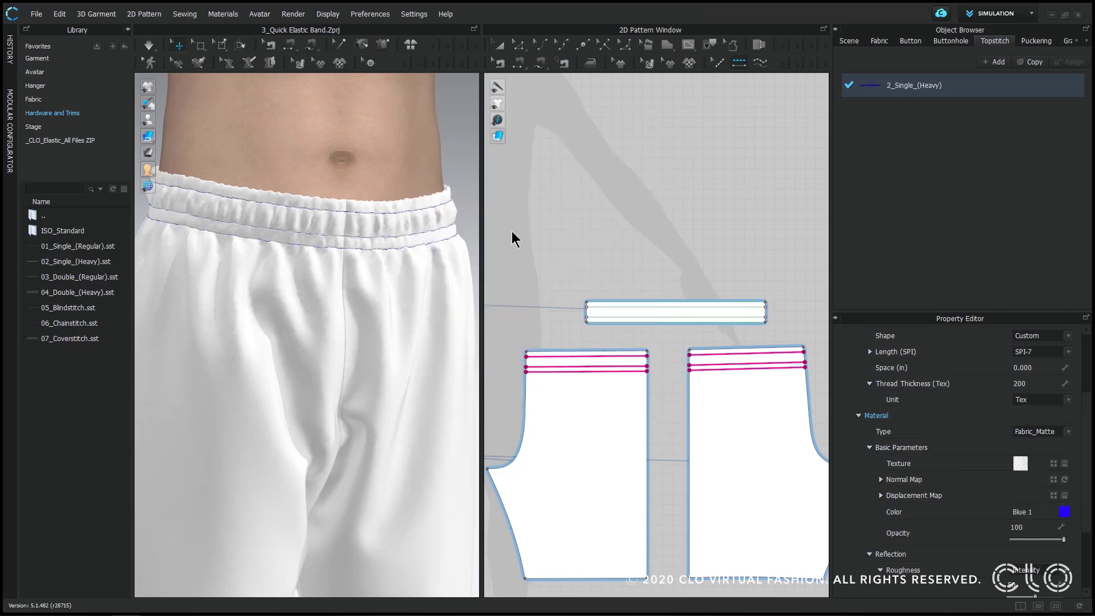
{"action": "scroll", "coordinate": [445, 240], "scroll_direction": "down", "scroll_amount": 5}
{"action": "scroll", "coordinate": [399, 250], "scroll_direction": "up", "scroll_amount": 5}
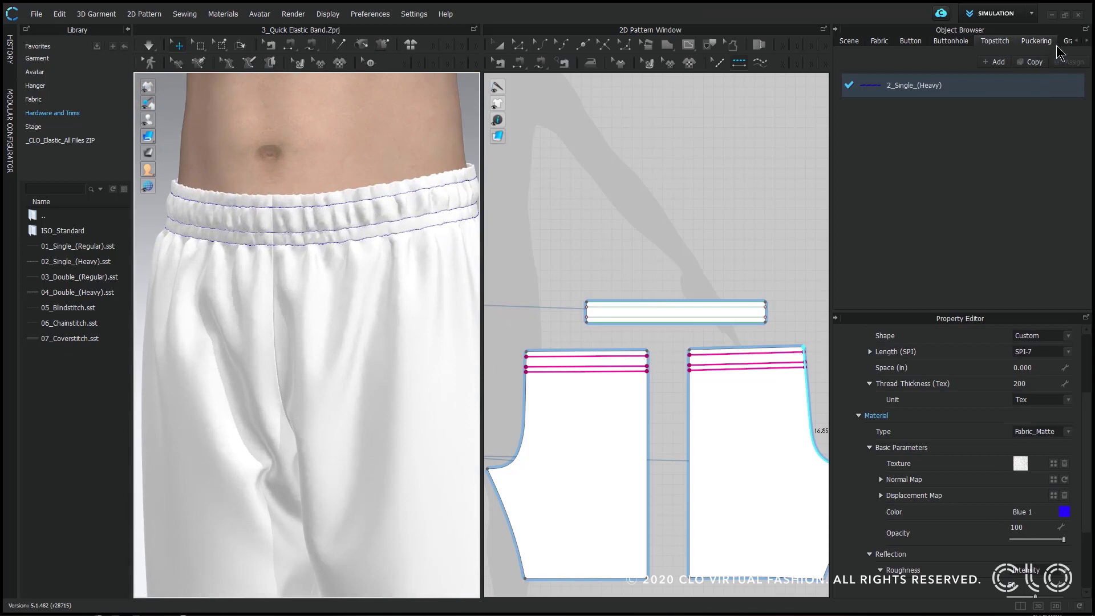
Set the default puckering's material to Polyester.
{"action": "left_click", "coordinate": [1035, 41]}
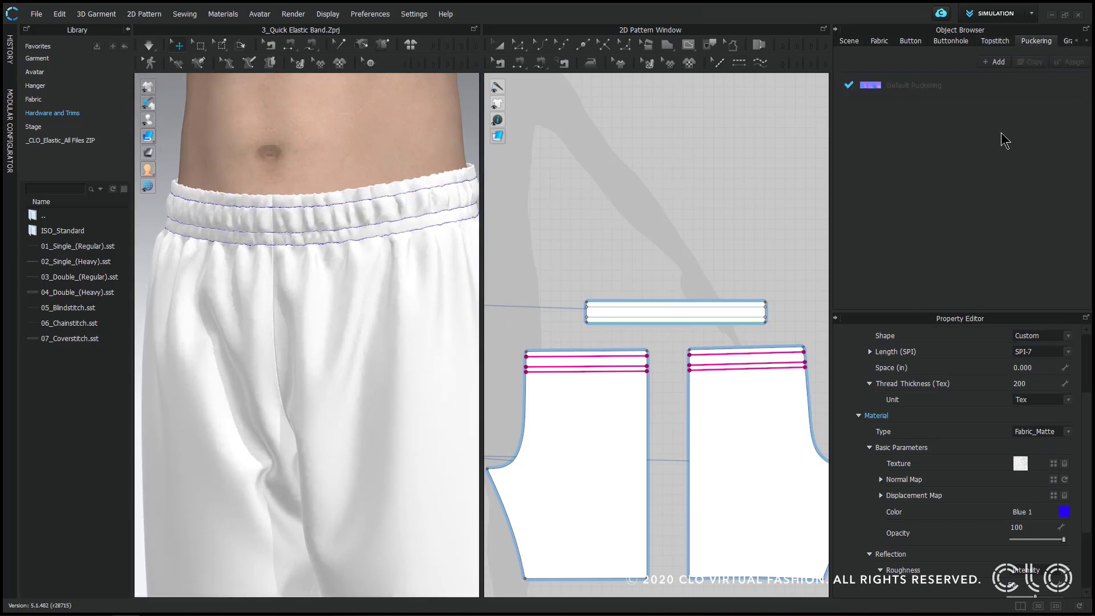
{"action": "left_click", "coordinate": [907, 91]}
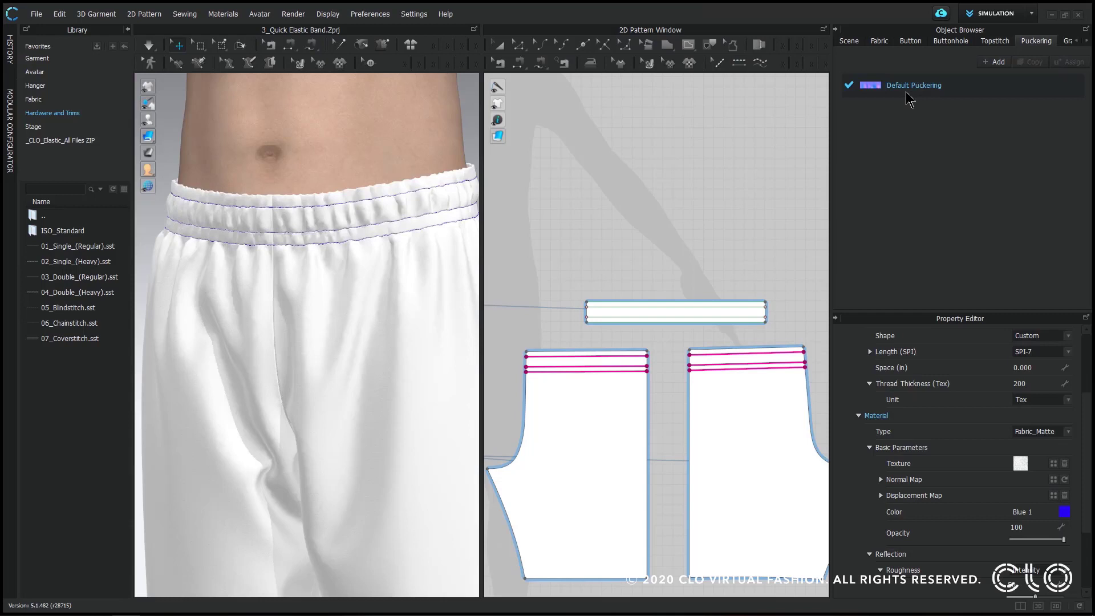
{"action": "left_click", "coordinate": [909, 91]}
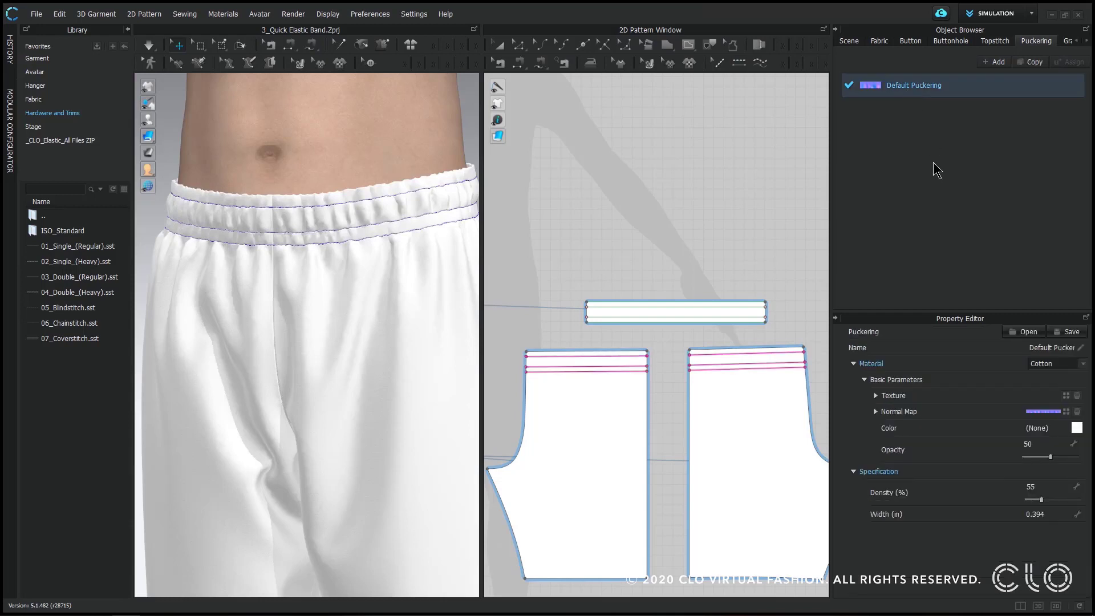
{"action": "left_click", "coordinate": [1060, 365]}
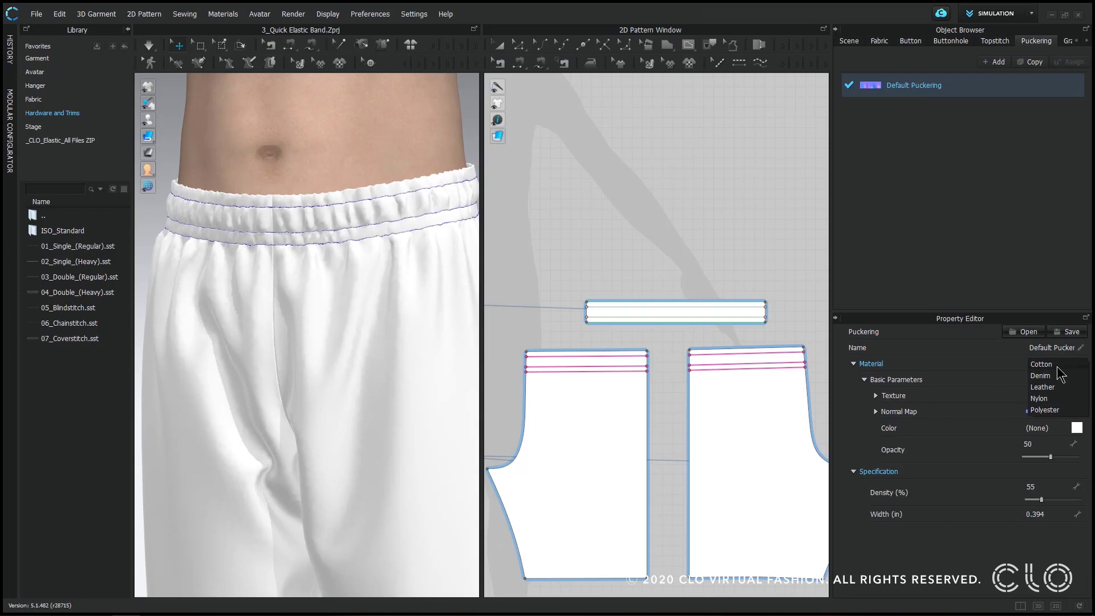
{"action": "left_click", "coordinate": [1048, 410]}
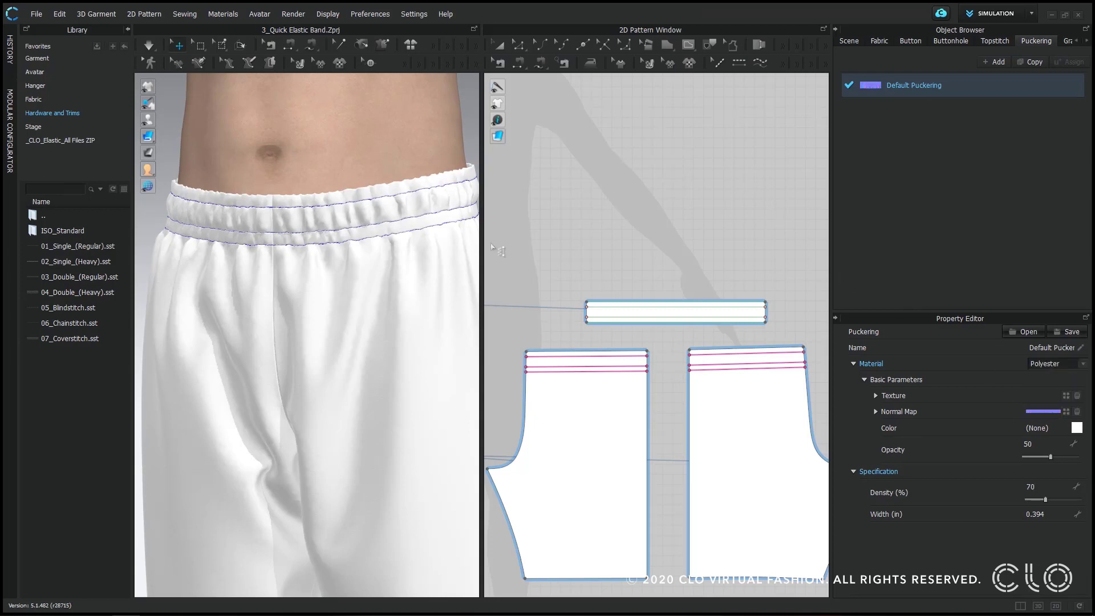
Enlarge the 2D pattern view and apply segment puckering to the three waistband internal lines on the front piece.
{"action": "left_click_drag", "start_coordinate": [482, 241], "coordinate": [421, 257]}
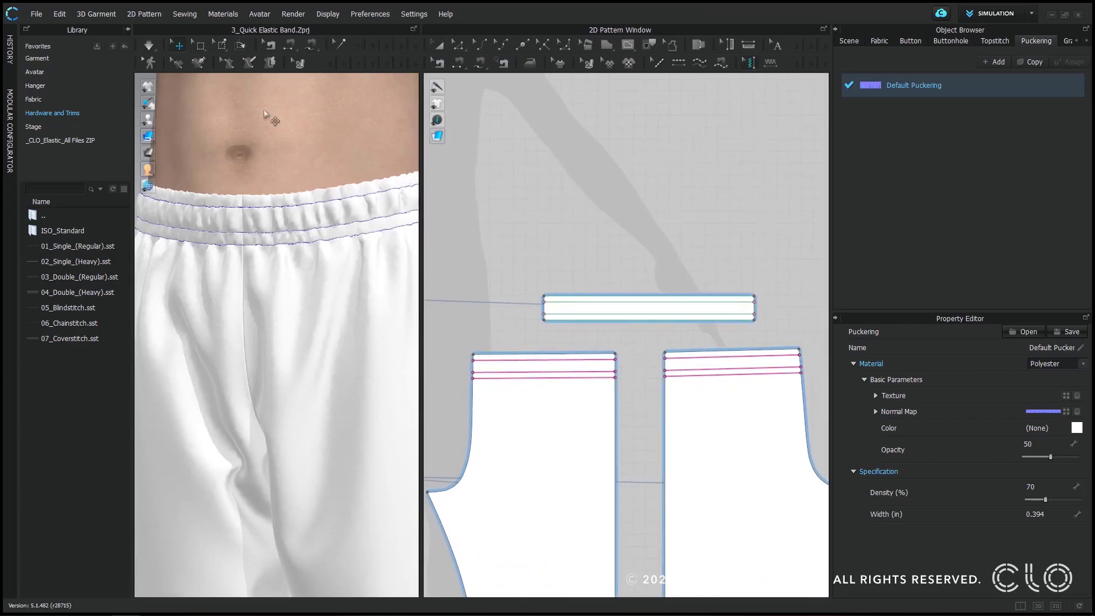
{"action": "left_click", "coordinate": [128, 29]}
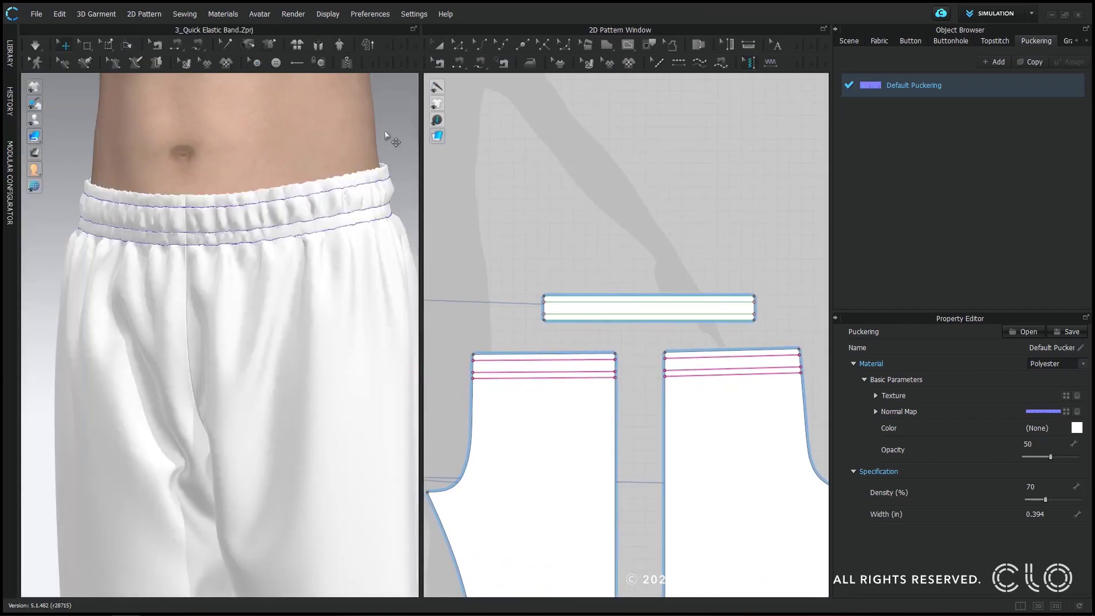
{"action": "left_click_drag", "start_coordinate": [420, 142], "coordinate": [348, 142]}
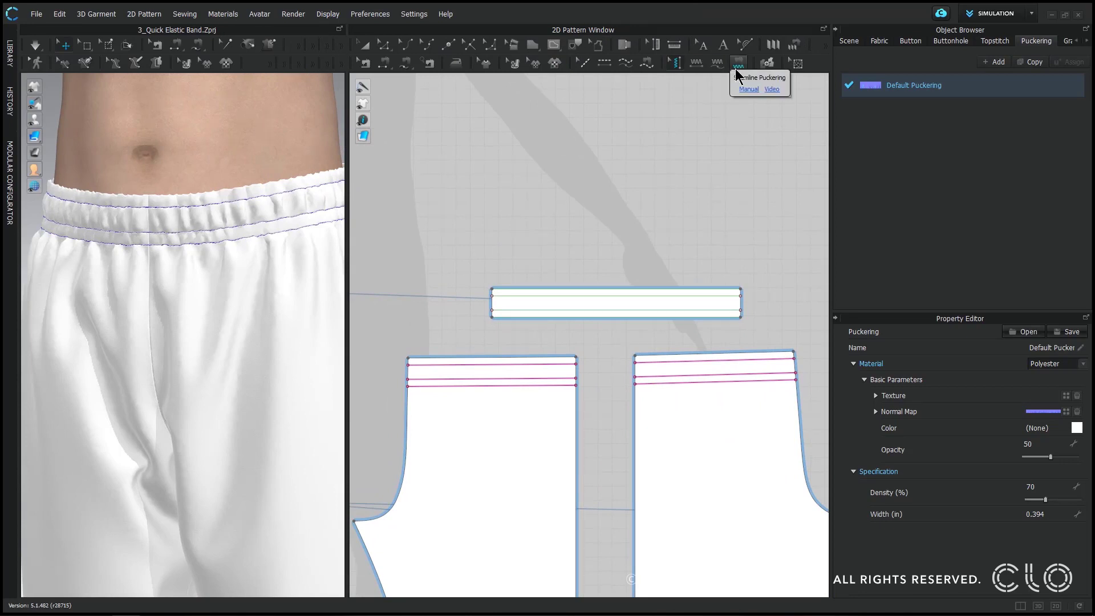
{"action": "left_click", "coordinate": [698, 64]}
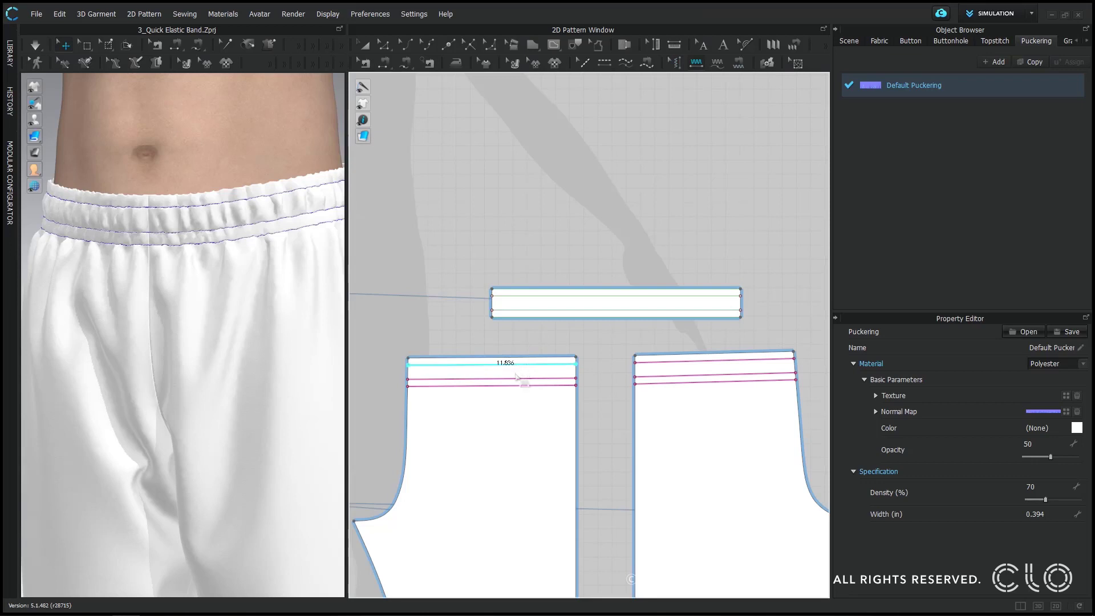
{"action": "left_click", "coordinate": [518, 378]}
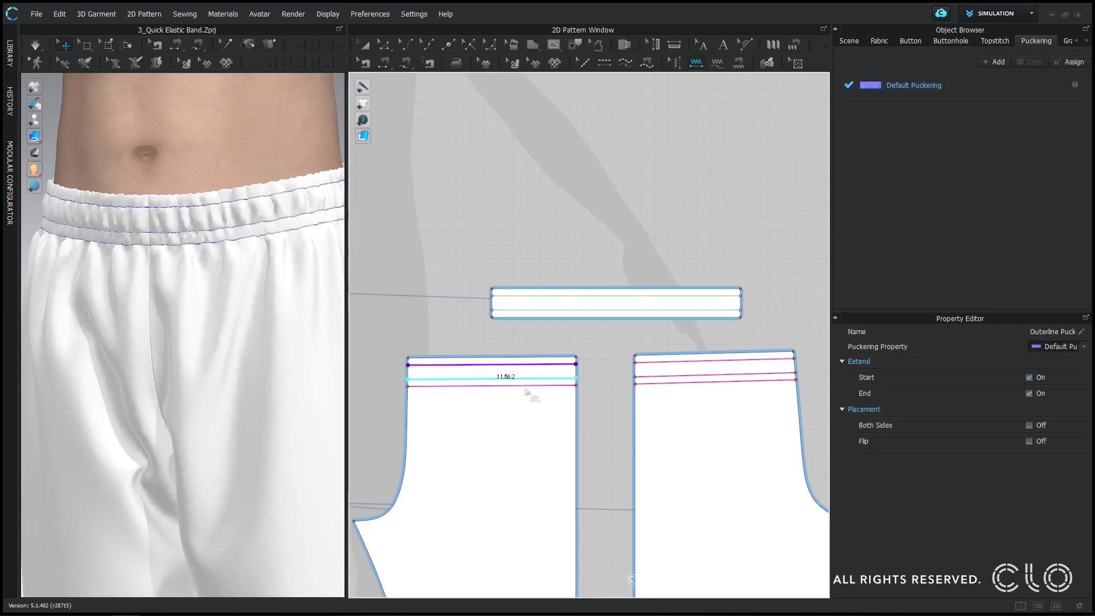
{"action": "left_click", "coordinate": [525, 388]}
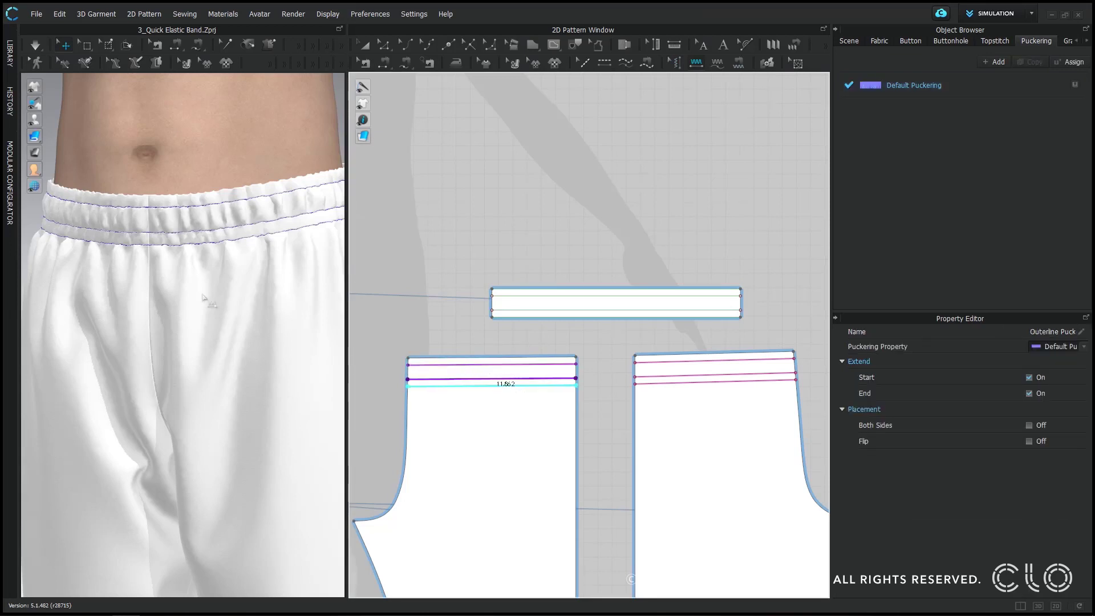
Set the default puckering's density to 50% and its width to 0.5 in.
{"action": "left_click", "coordinate": [283, 209]}
{"action": "scroll", "coordinate": [284, 208], "scroll_direction": "up", "scroll_amount": 3}
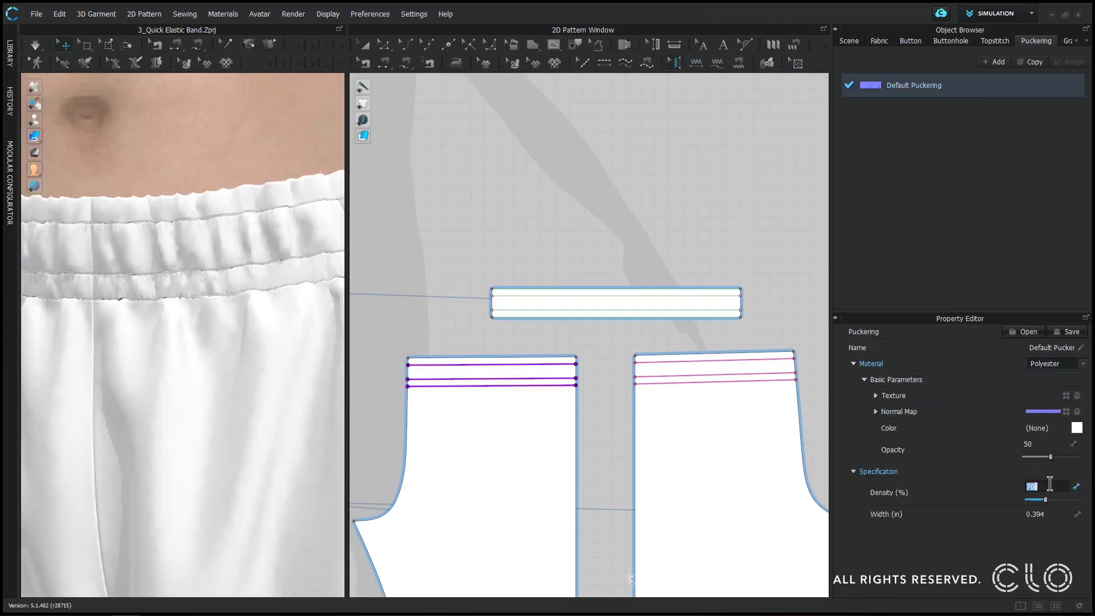
{"action": "type", "text": "50"}
{"action": "key", "text": "Return"}
{"action": "left_click", "coordinate": [1049, 515]}
{"action": "double_click", "coordinate": [1049, 517]}
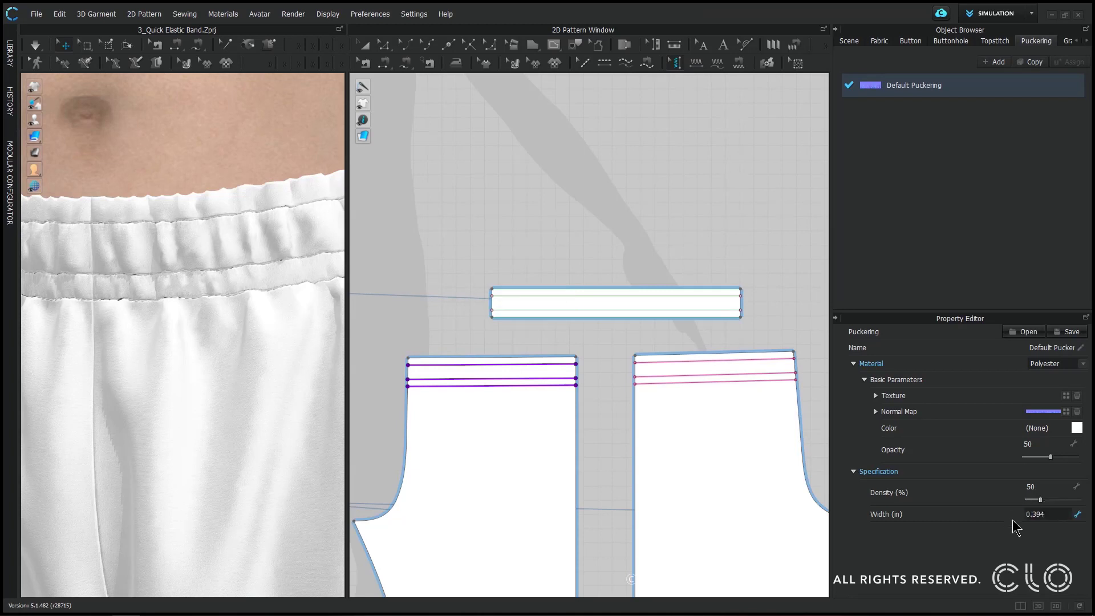
{"action": "type", "text": ".5"}
{"action": "key", "text": "Return"}
Select the three puckering lines on the front waistband and turn on Both Sides placement.
{"action": "left_click_drag", "start_coordinate": [392, 351], "coordinate": [590, 414]}
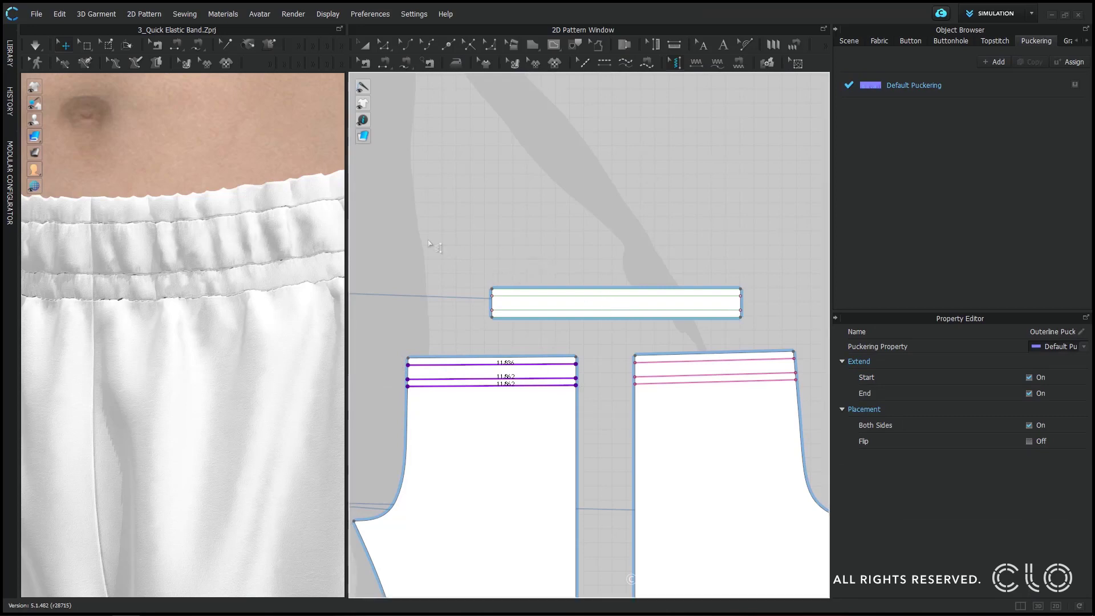
Set the default puckering's density to 101% and width to 0.75 in, and check the waistband on the avatar.
{"action": "left_click", "coordinate": [972, 84]}
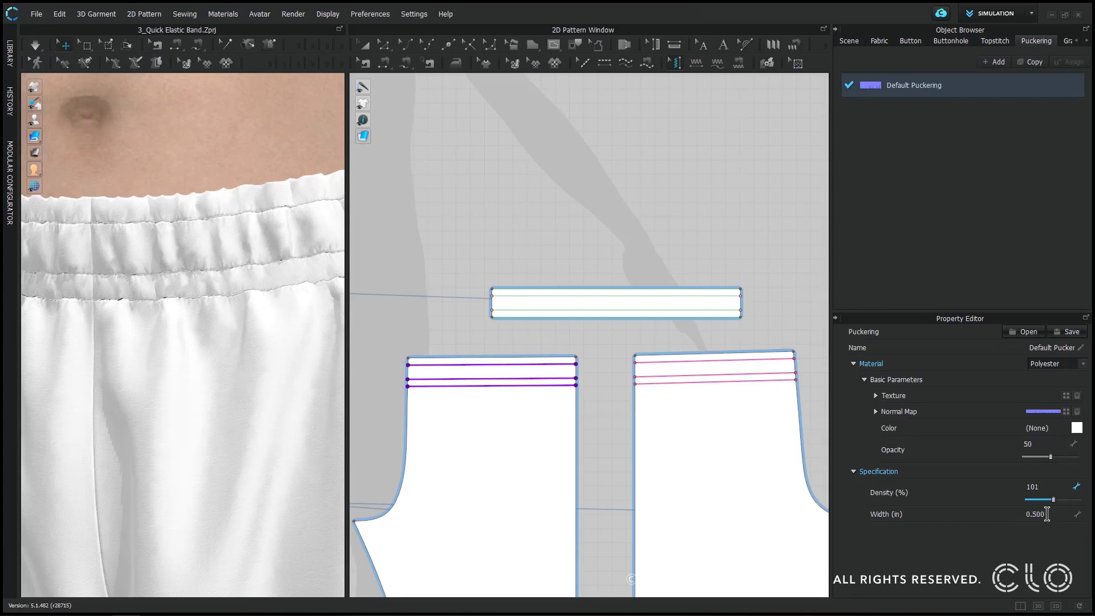
{"action": "left_click", "coordinate": [1047, 514]}
{"action": "type", "text": ".75"}
{"action": "key", "text": "Return"}
{"action": "scroll", "coordinate": [271, 300], "scroll_direction": "down", "scroll_amount": 3}
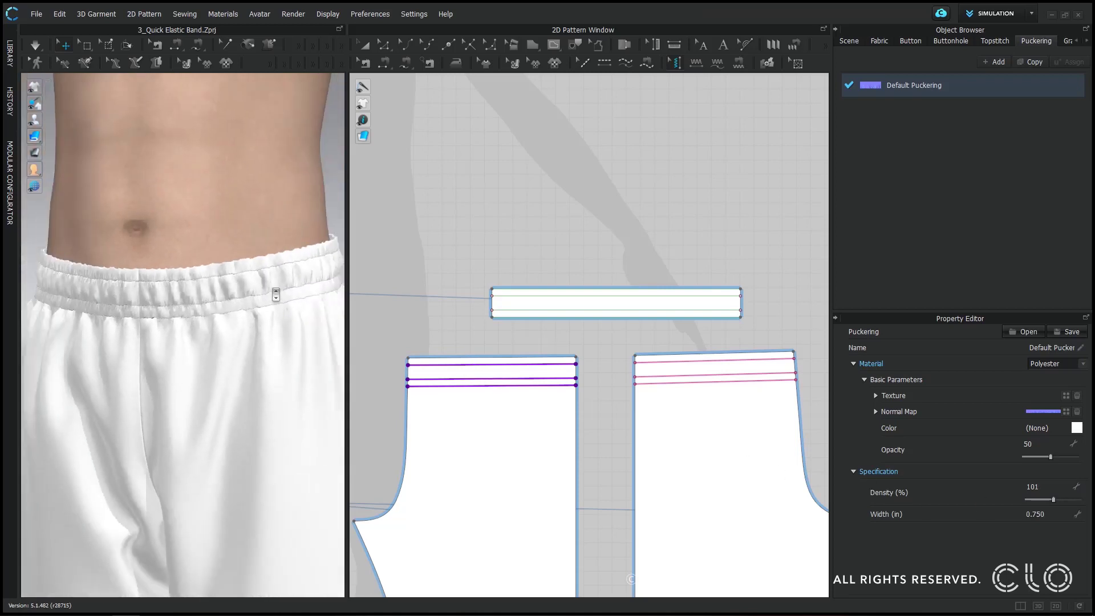
{"action": "right_click_drag", "start_coordinate": [283, 320], "coordinate": [321, 336]}
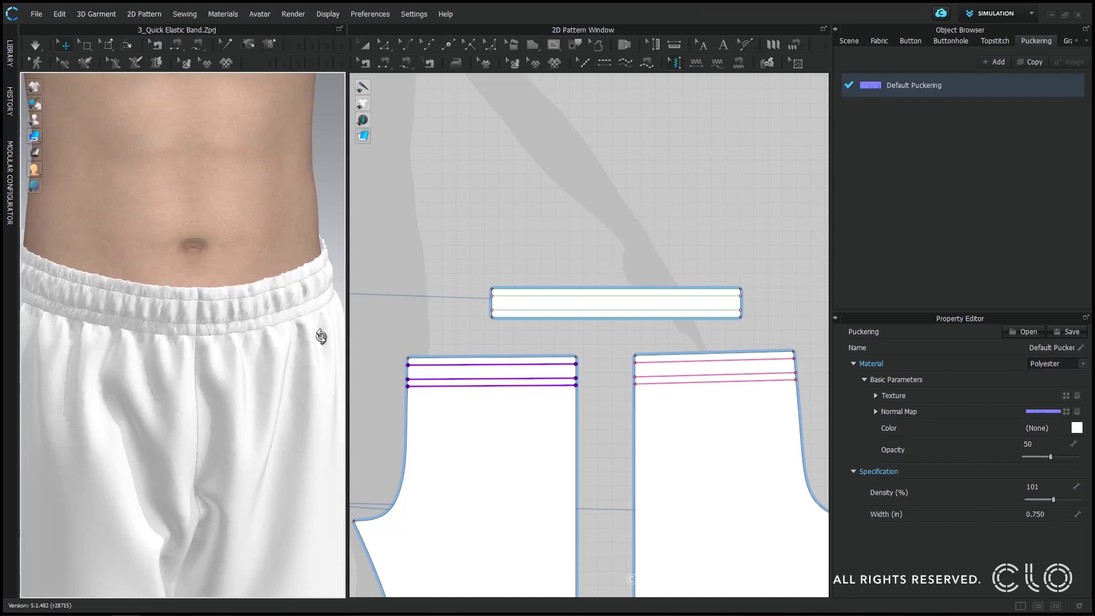
Try the Cotton material on the default puckering and view the waistband from another angle.
{"action": "left_click", "coordinate": [1045, 369]}
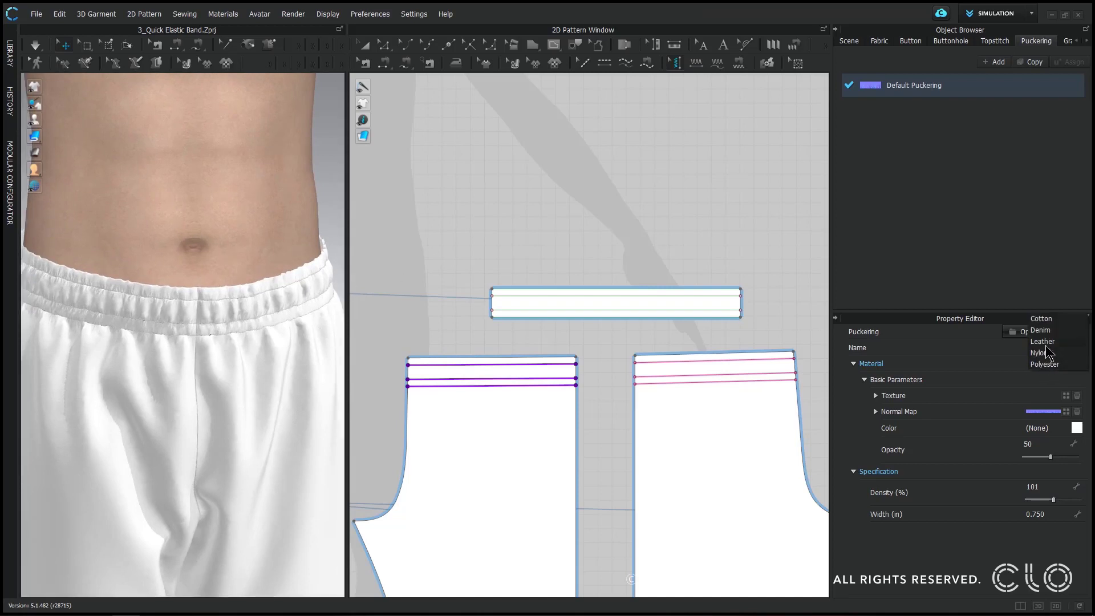
{"action": "key", "text": "Escape"}
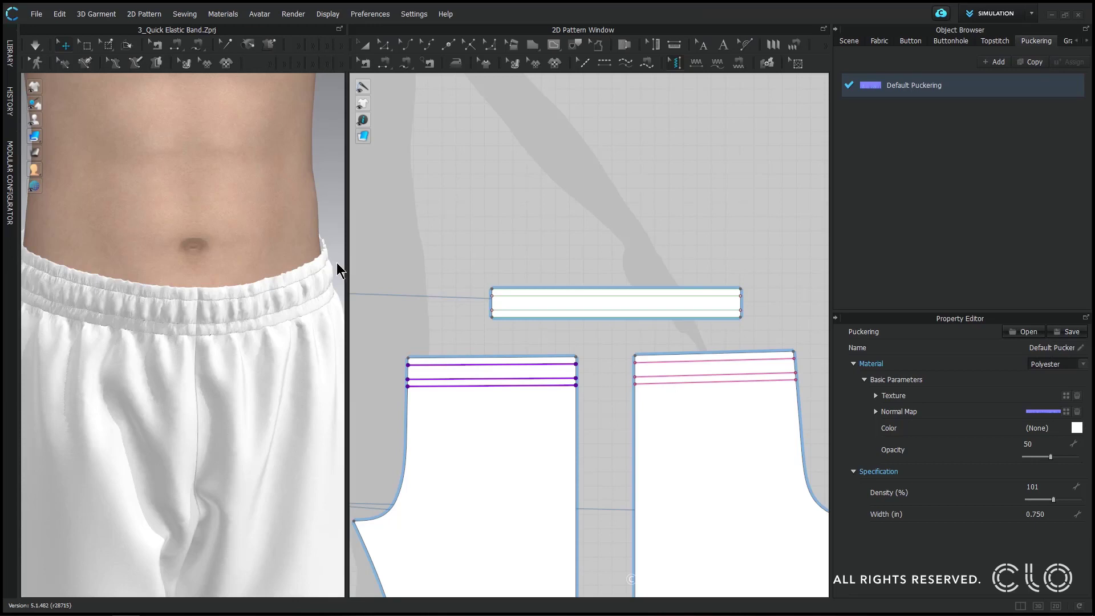
{"action": "right_click_drag", "start_coordinate": [270, 349], "coordinate": [171, 320]}
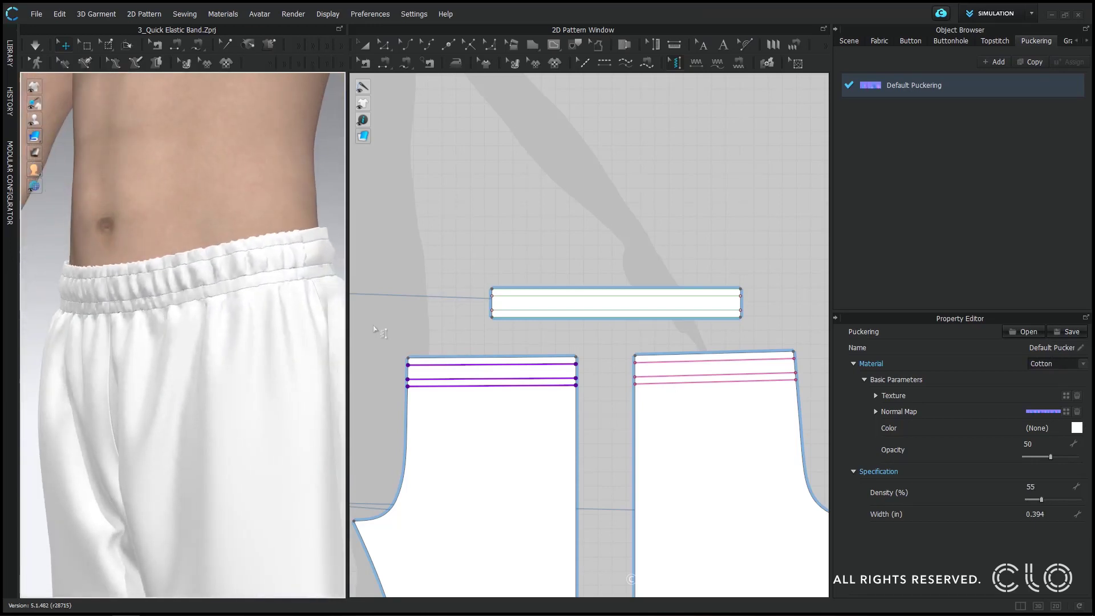
Set the default puckering's material to Nylon, inspect the waistband up close, and clear the selection.
{"action": "left_click", "coordinate": [1040, 365]}
{"action": "key", "text": "Escape"}
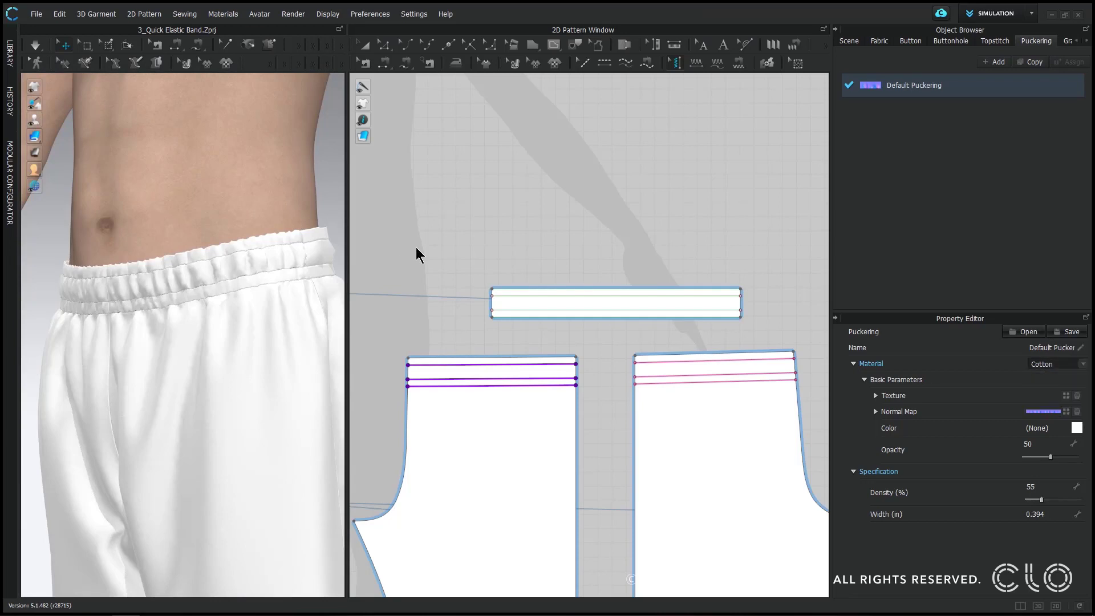
{"action": "key", "text": "Down"}
{"action": "key", "text": "Down"}
{"action": "key", "text": "Down"}
{"action": "scroll", "coordinate": [293, 313], "scroll_direction": "up", "scroll_amount": 3}
{"action": "scroll", "coordinate": [314, 330], "scroll_direction": "up", "scroll_amount": 2}
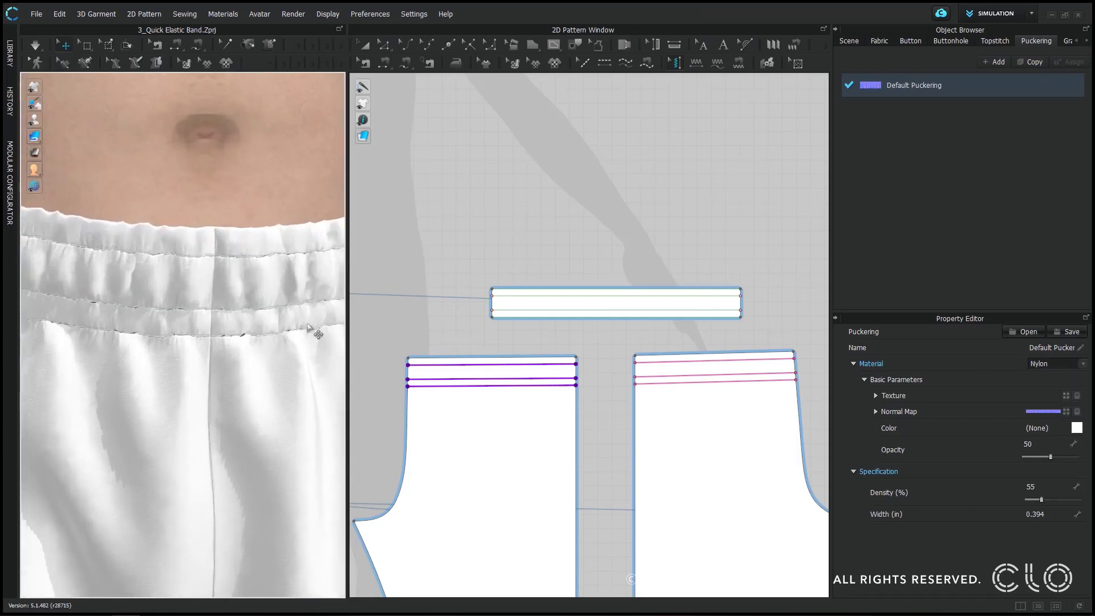
{"action": "scroll", "coordinate": [315, 330], "scroll_direction": "up", "scroll_amount": 2}
{"action": "scroll", "coordinate": [329, 302], "scroll_direction": "down", "scroll_amount": 4}
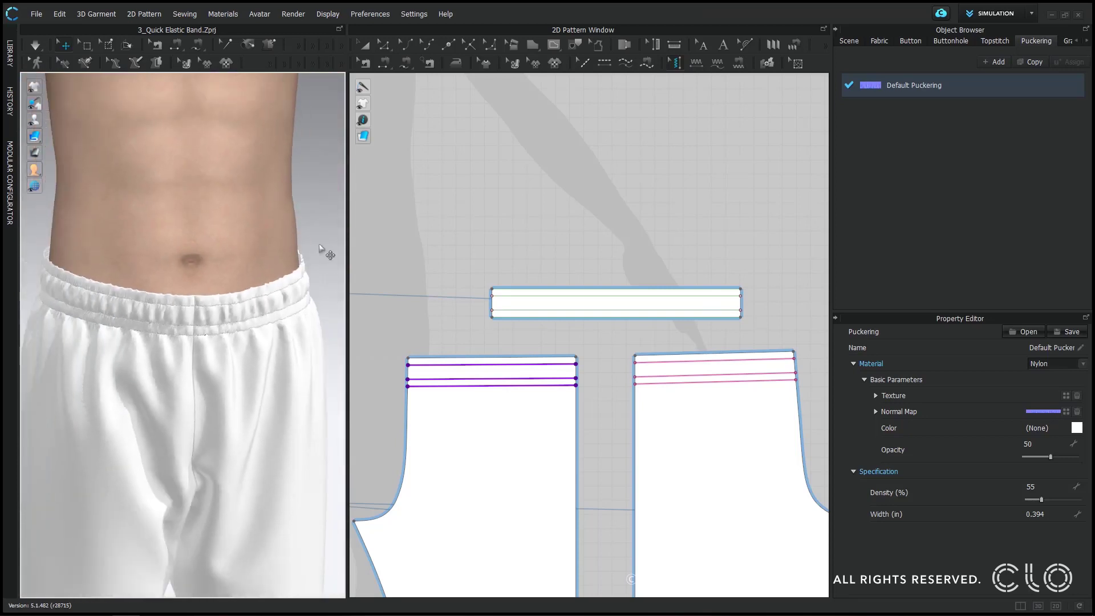
{"action": "left_click", "coordinate": [329, 240]}
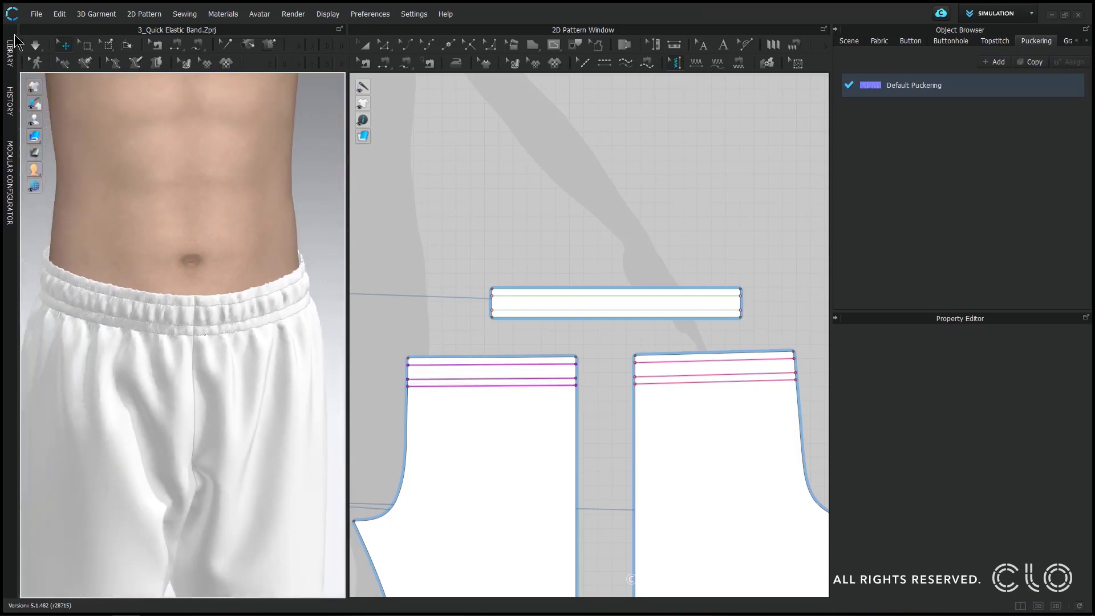